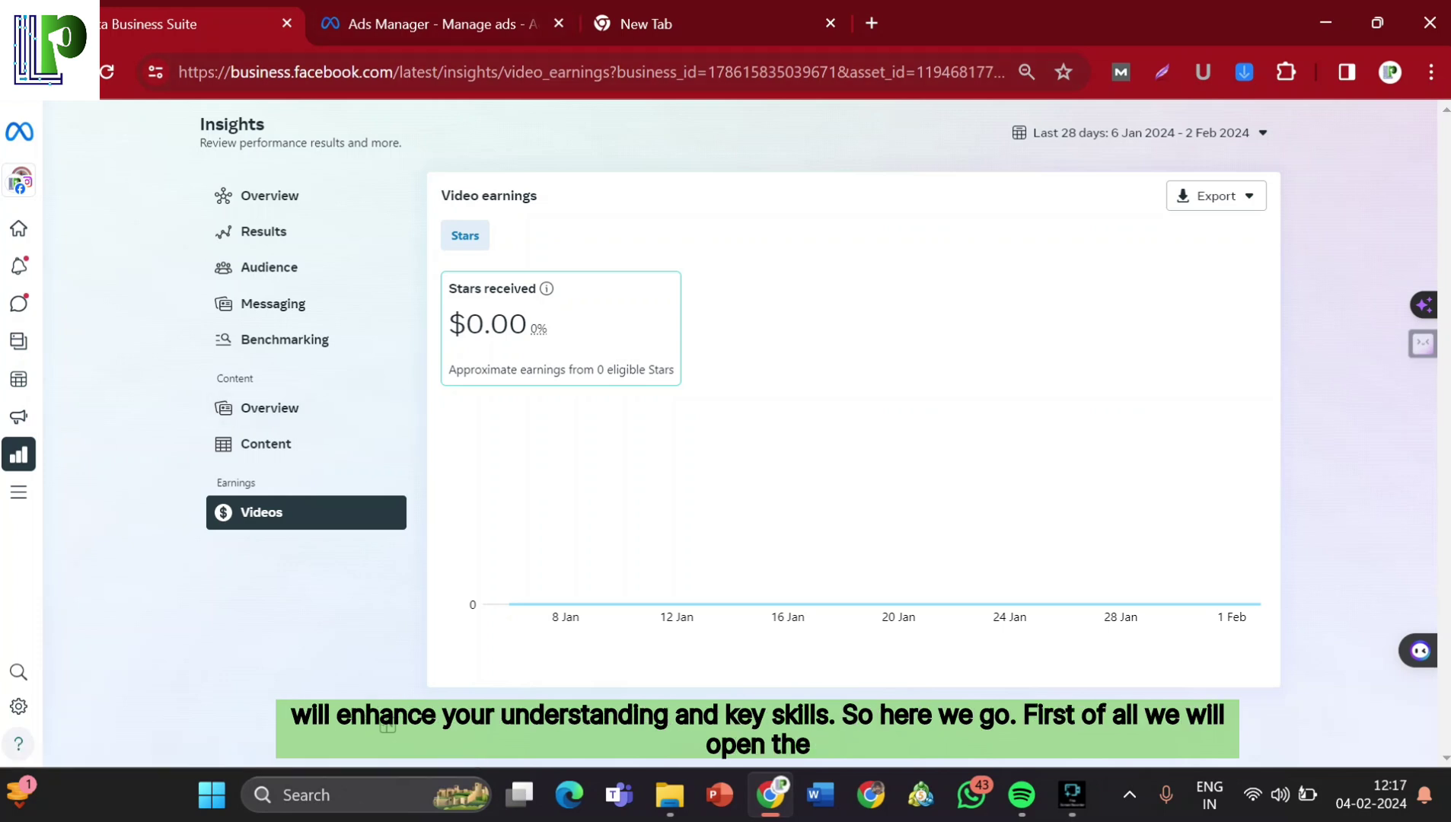
Expand the left sidebar from the Insights video earnings page.
mouse_move(27, 706)
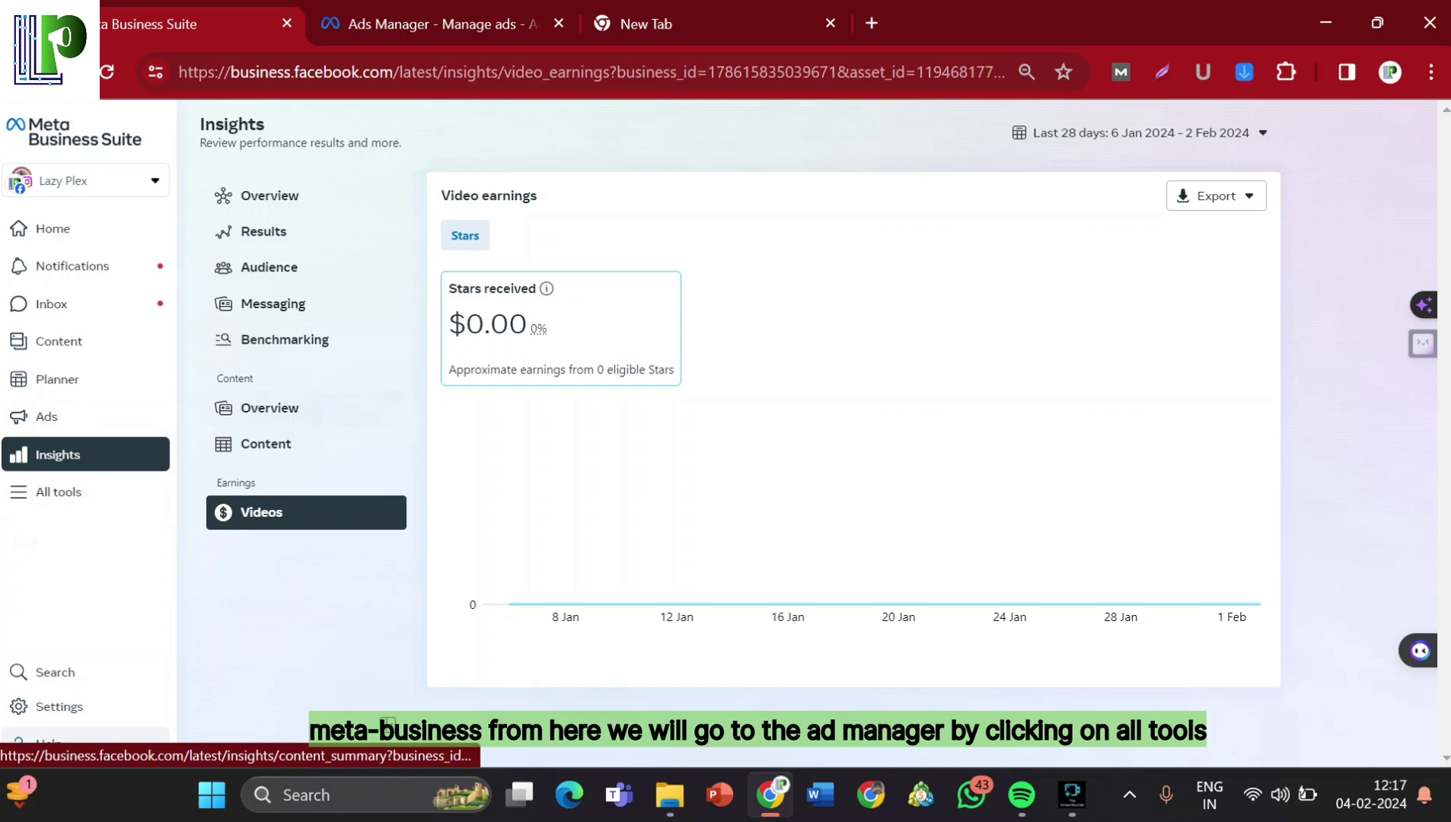
Go through Ads and Insights to All tools, then scroll down to the Advertise section.
left_click(46, 416)
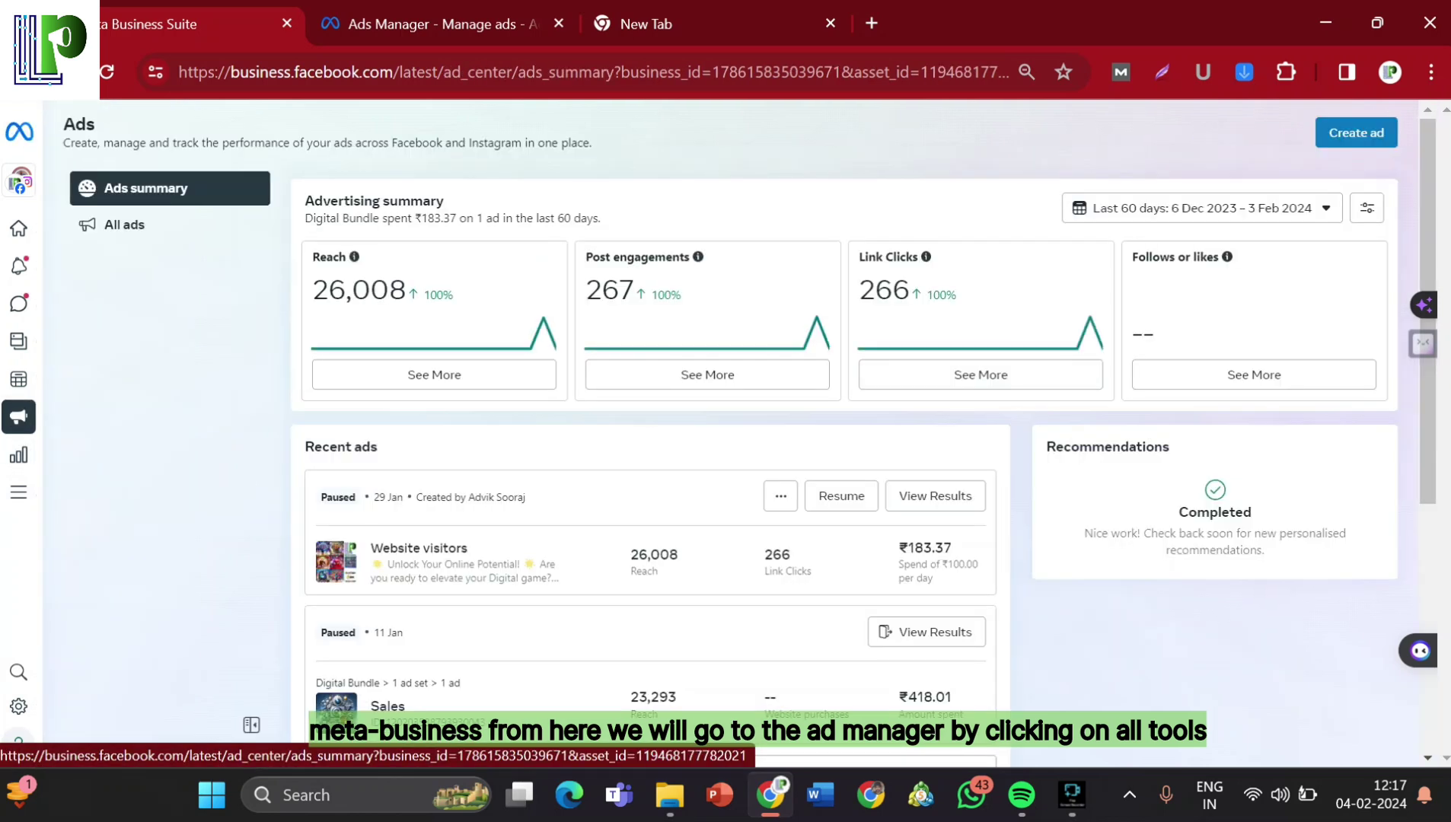
left_click(18, 455)
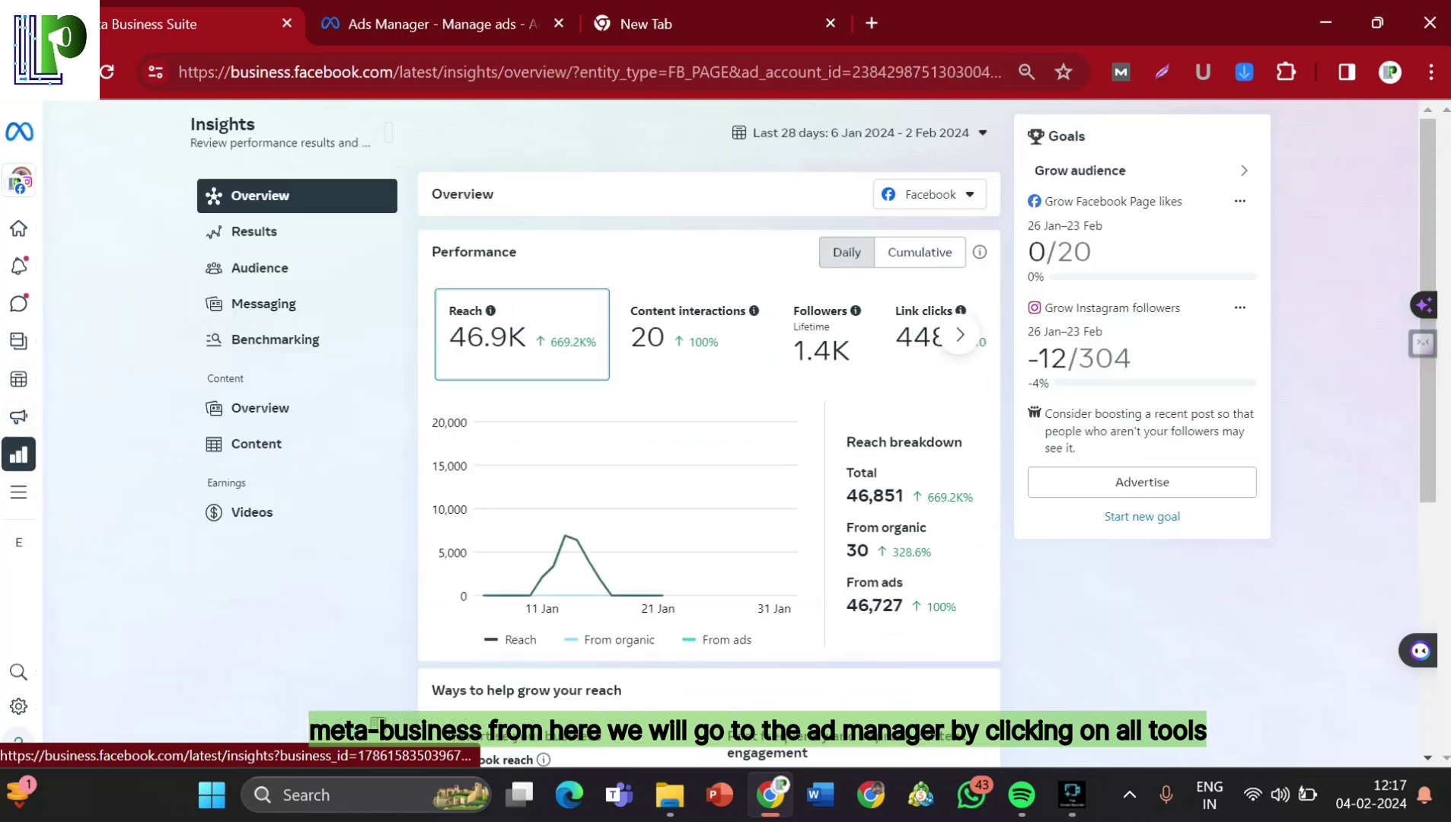
left_click(18, 492)
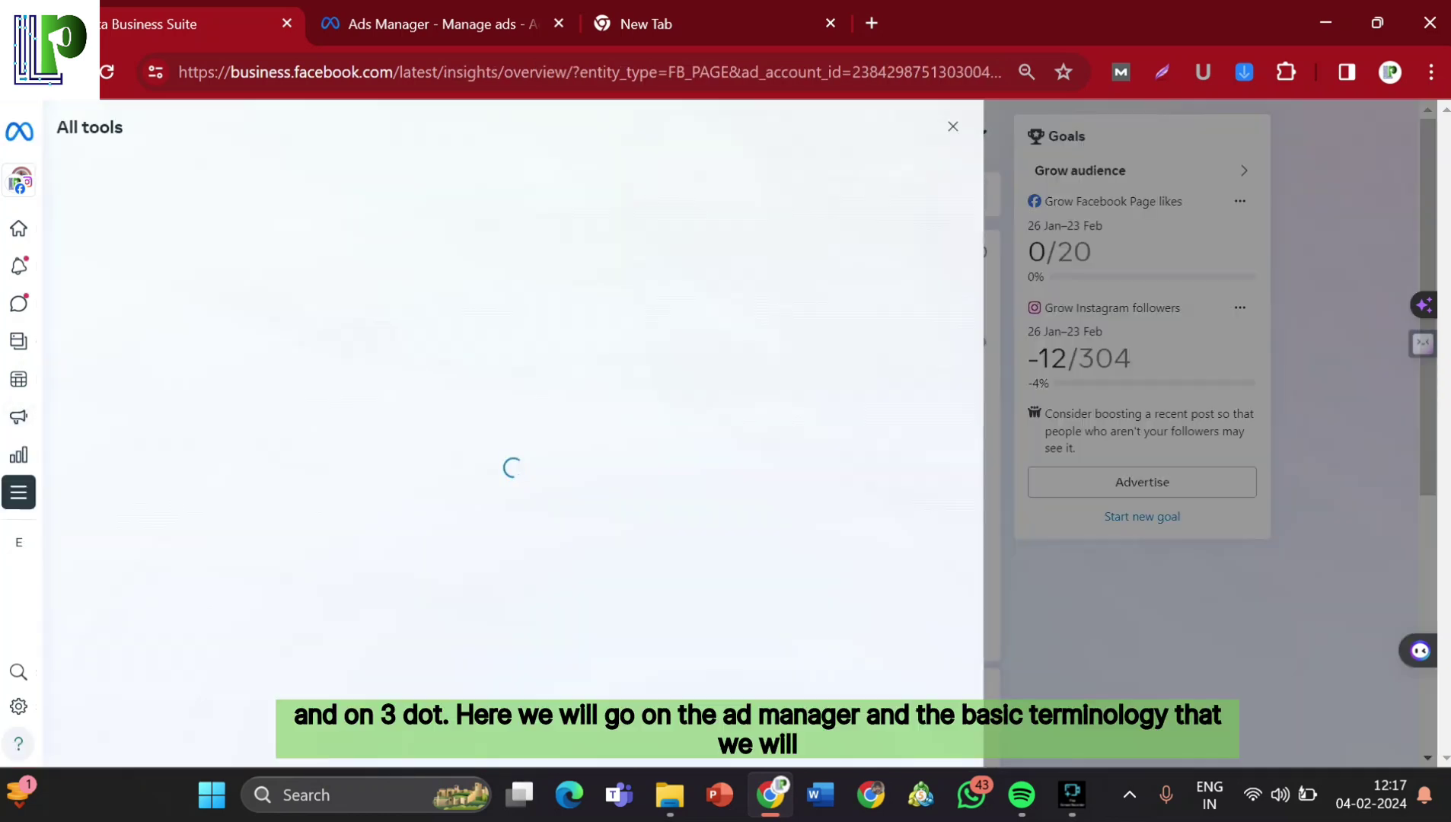
scroll(419, 427, "down", 3)
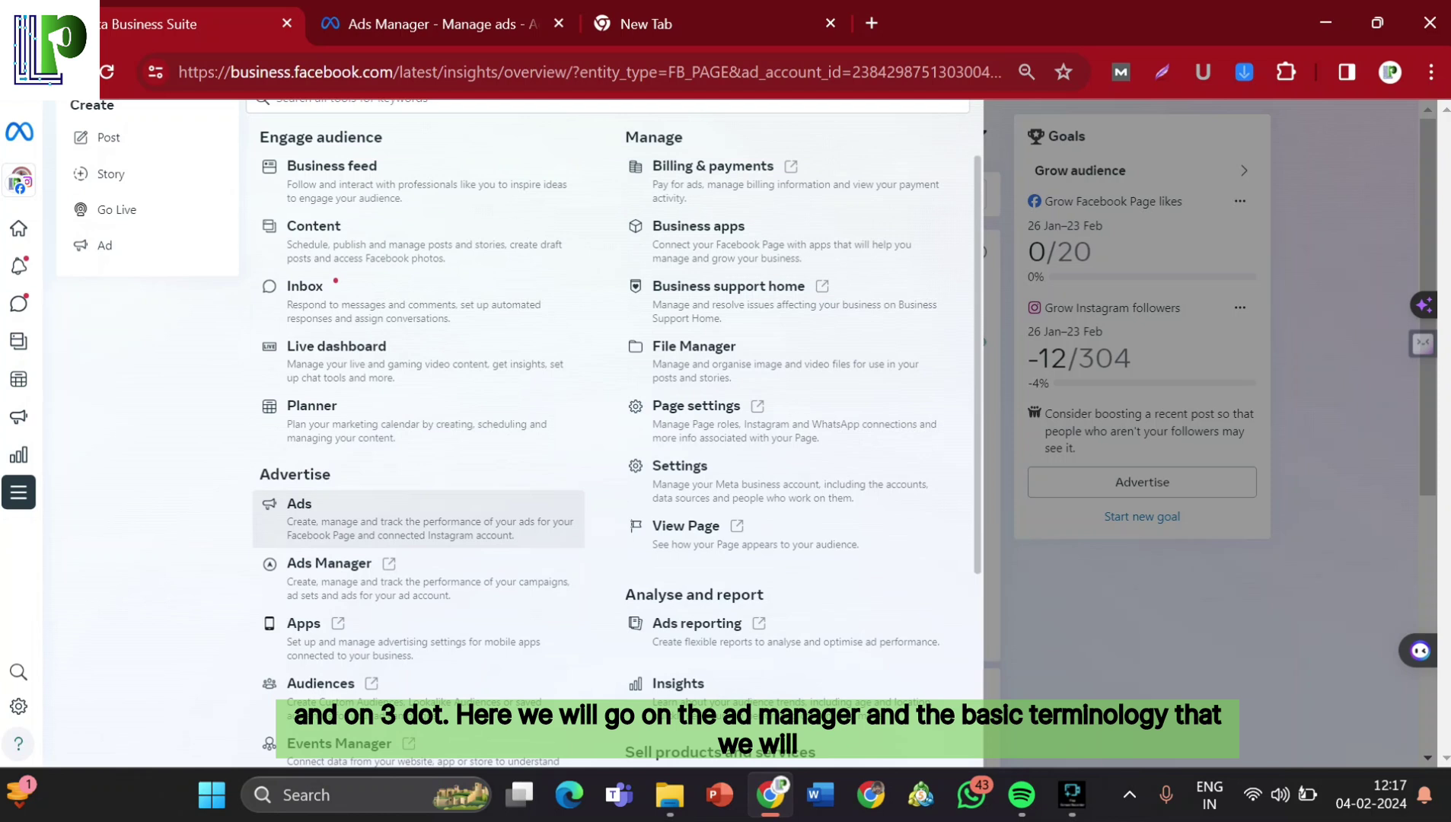
scroll(419, 404, "down", 2)
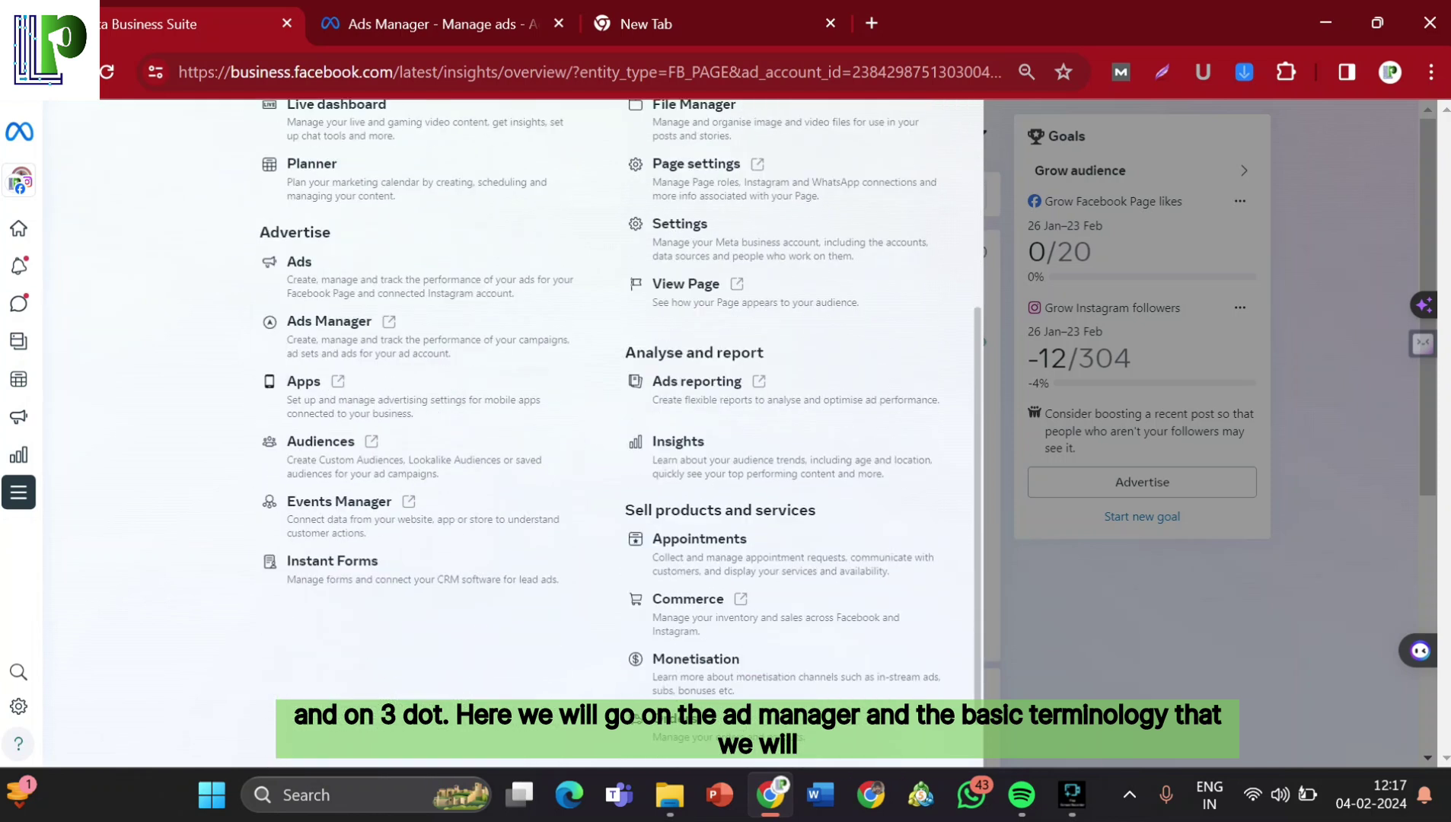
Launch Ads Manager from the Advertise tools and close the duplicate Ads Manager tab.
left_click(329, 335)
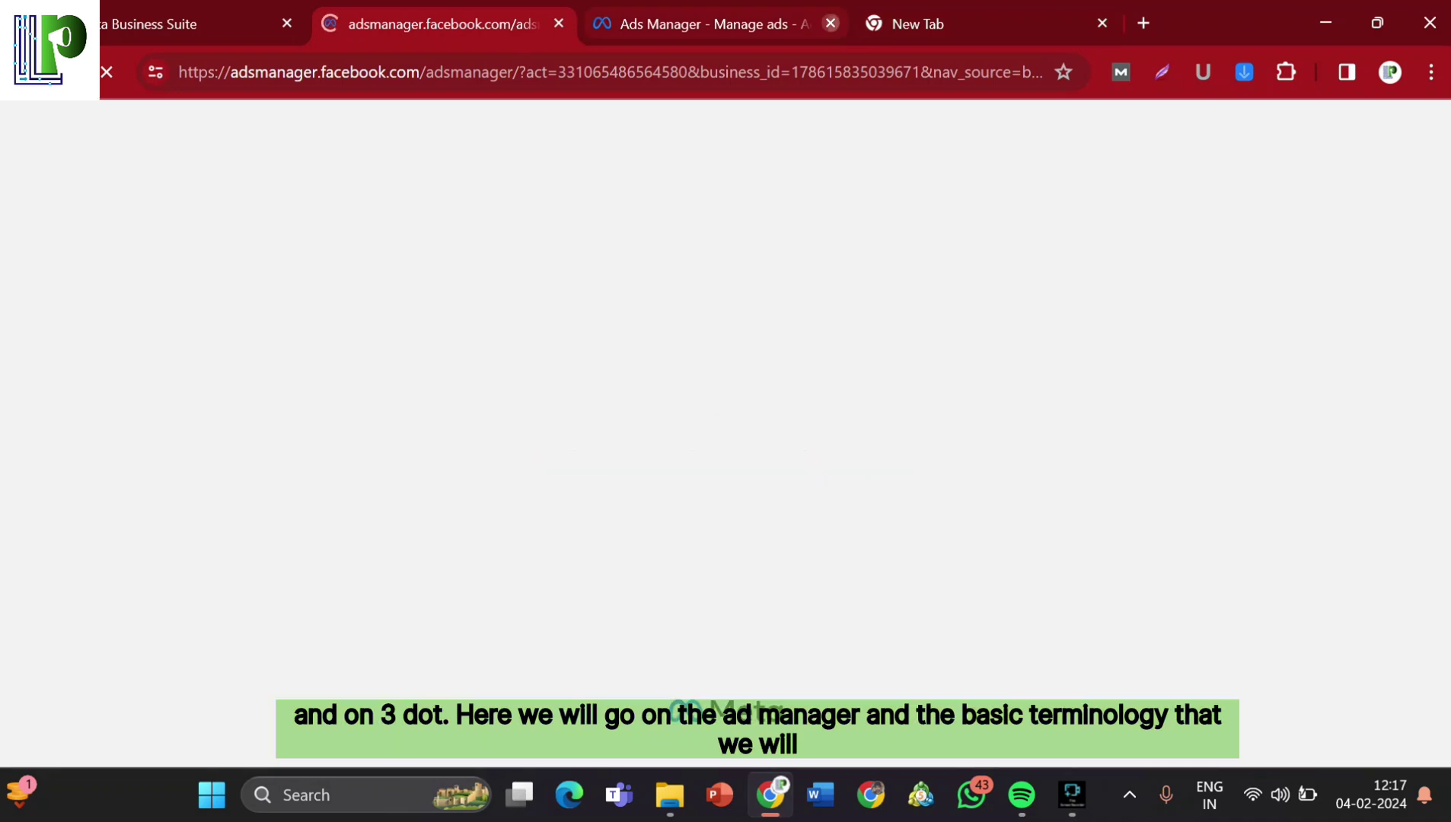
left_click(830, 24)
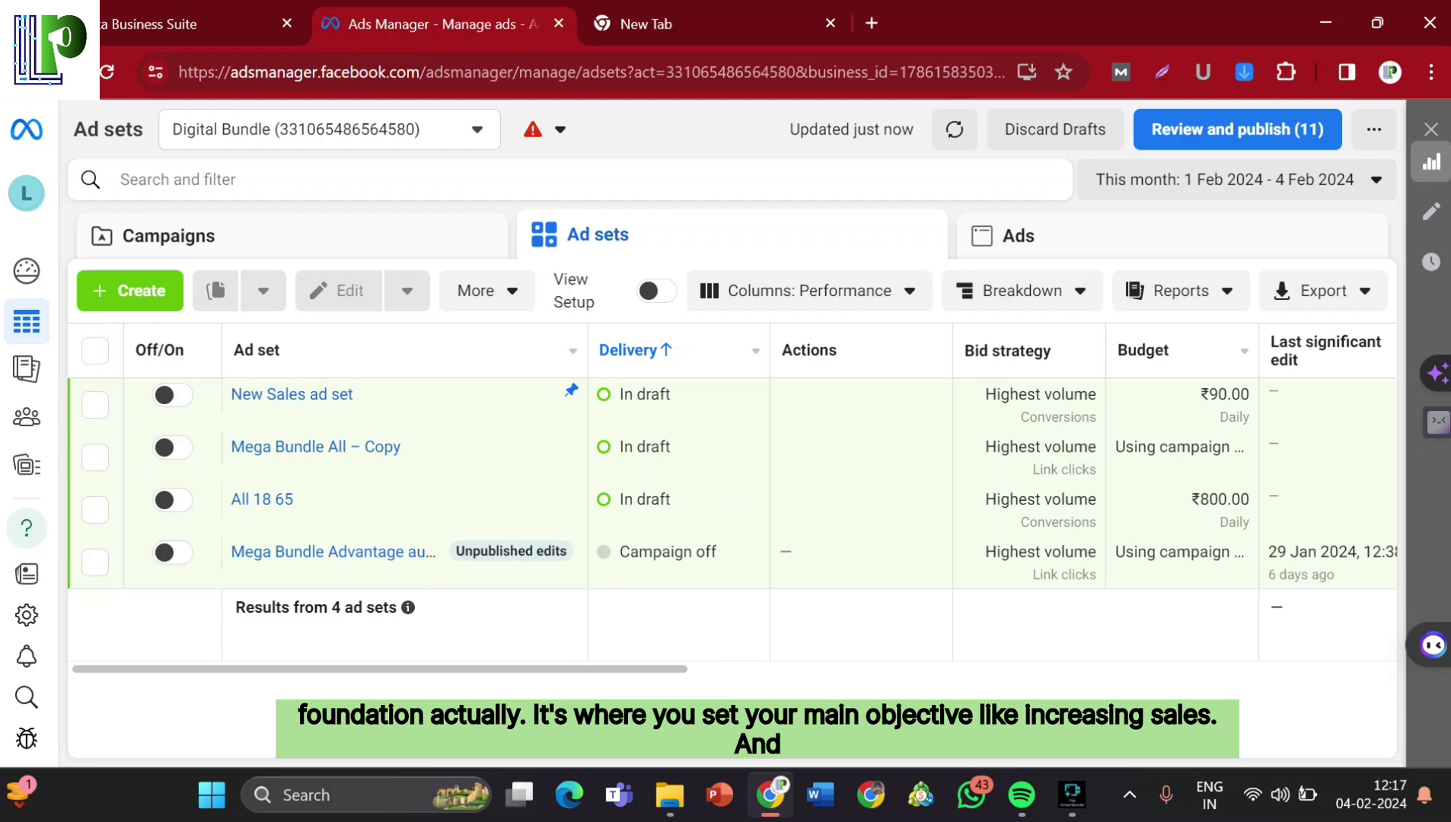
Start a new campaign, look over the objective choices, then close the dialog without choosing.
mouse_move(807, 457)
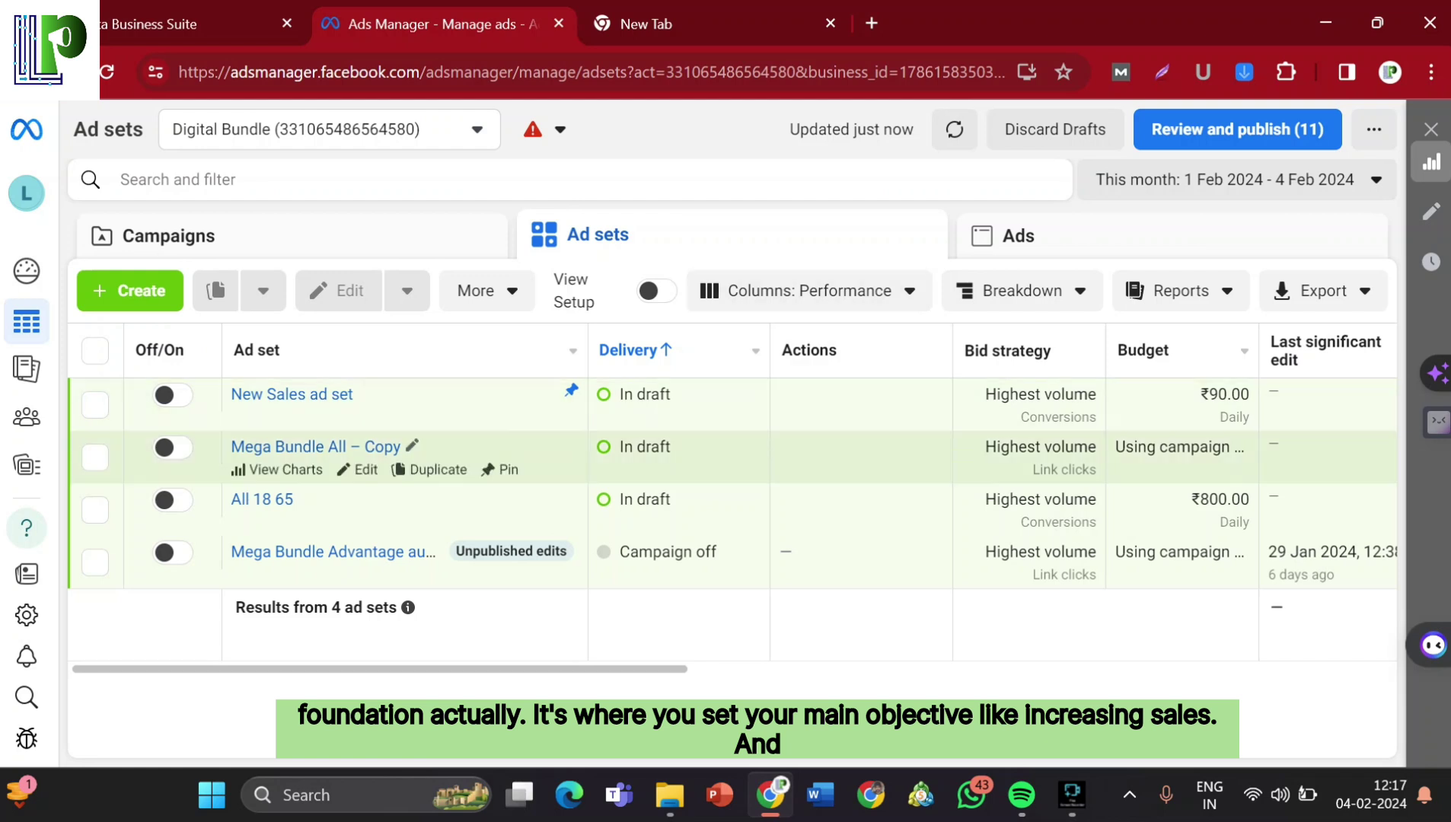
left_click(131, 291)
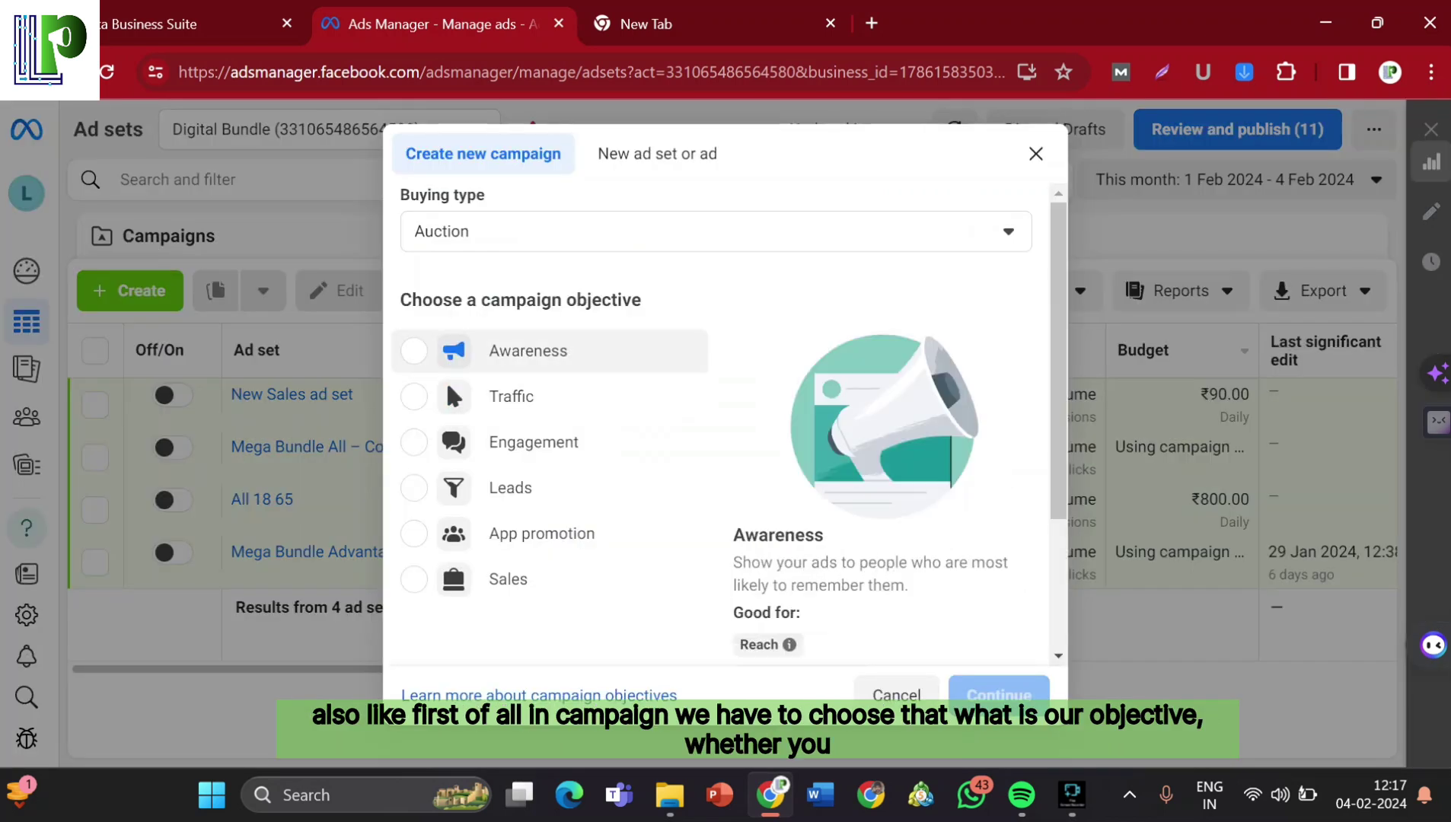
mouse_move(533, 533)
mouse_move(457, 442)
scroll(457, 442, "down", 1)
mouse_move(533, 301)
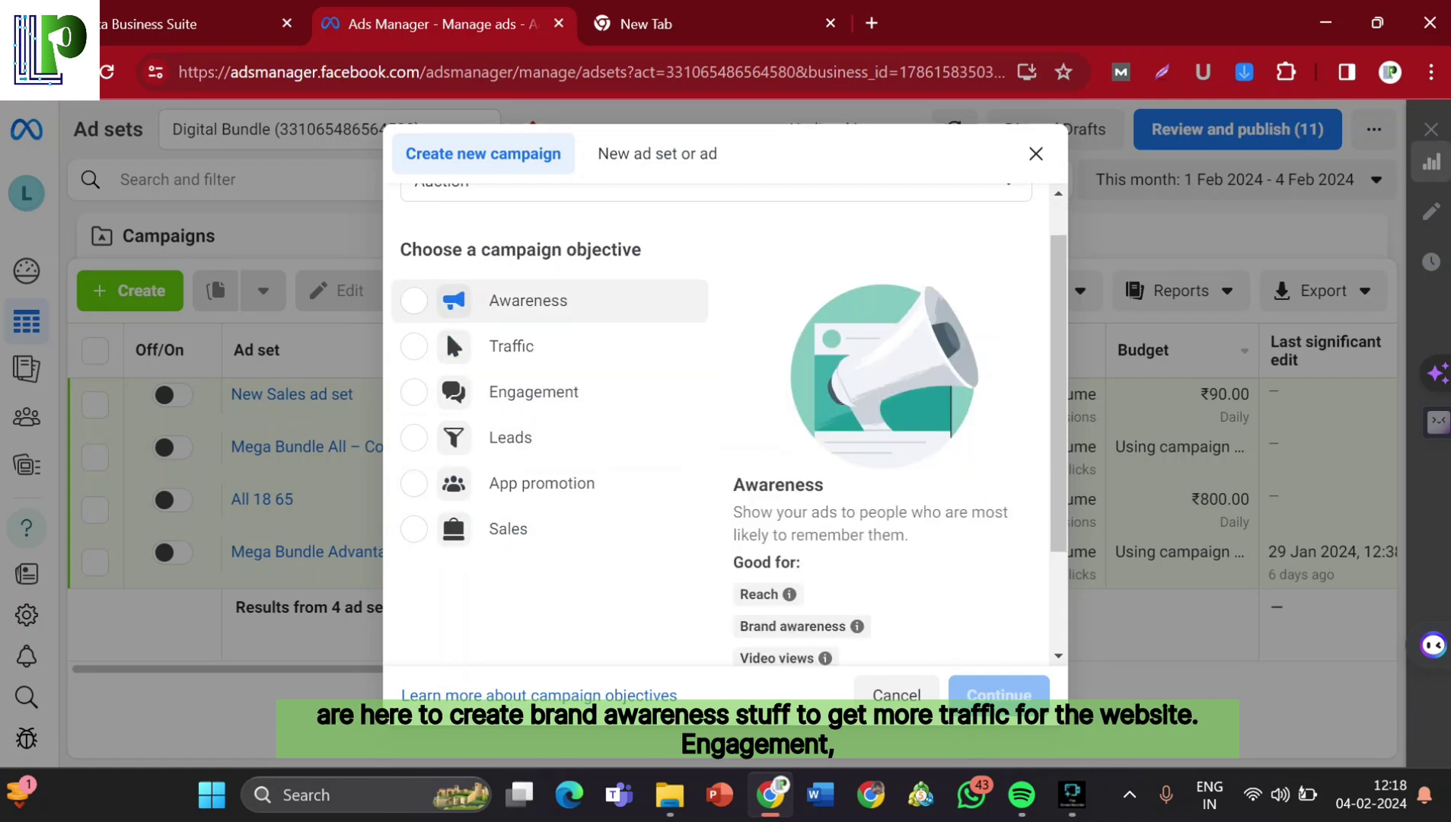
mouse_move(533, 346)
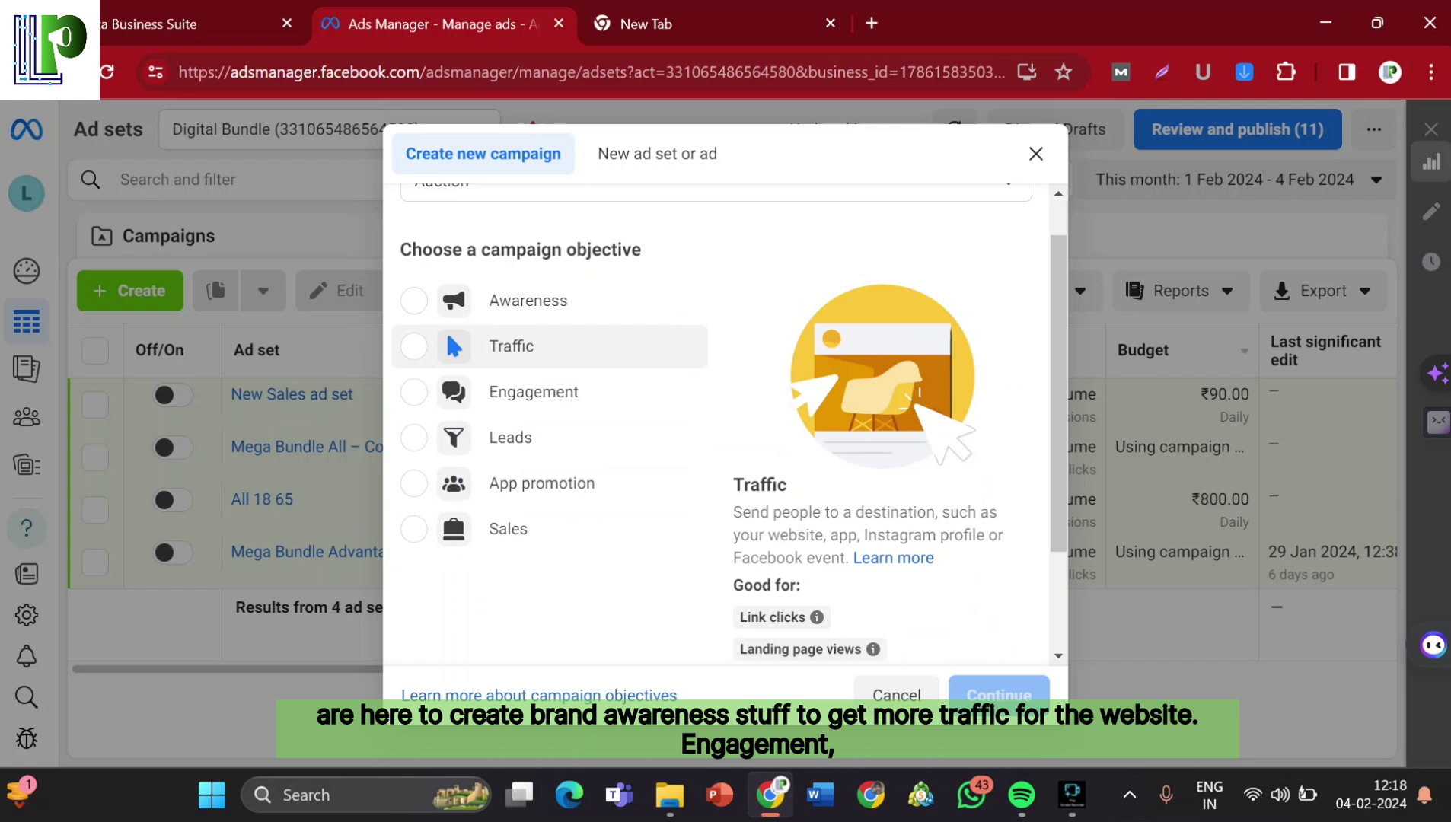
mouse_move(533, 437)
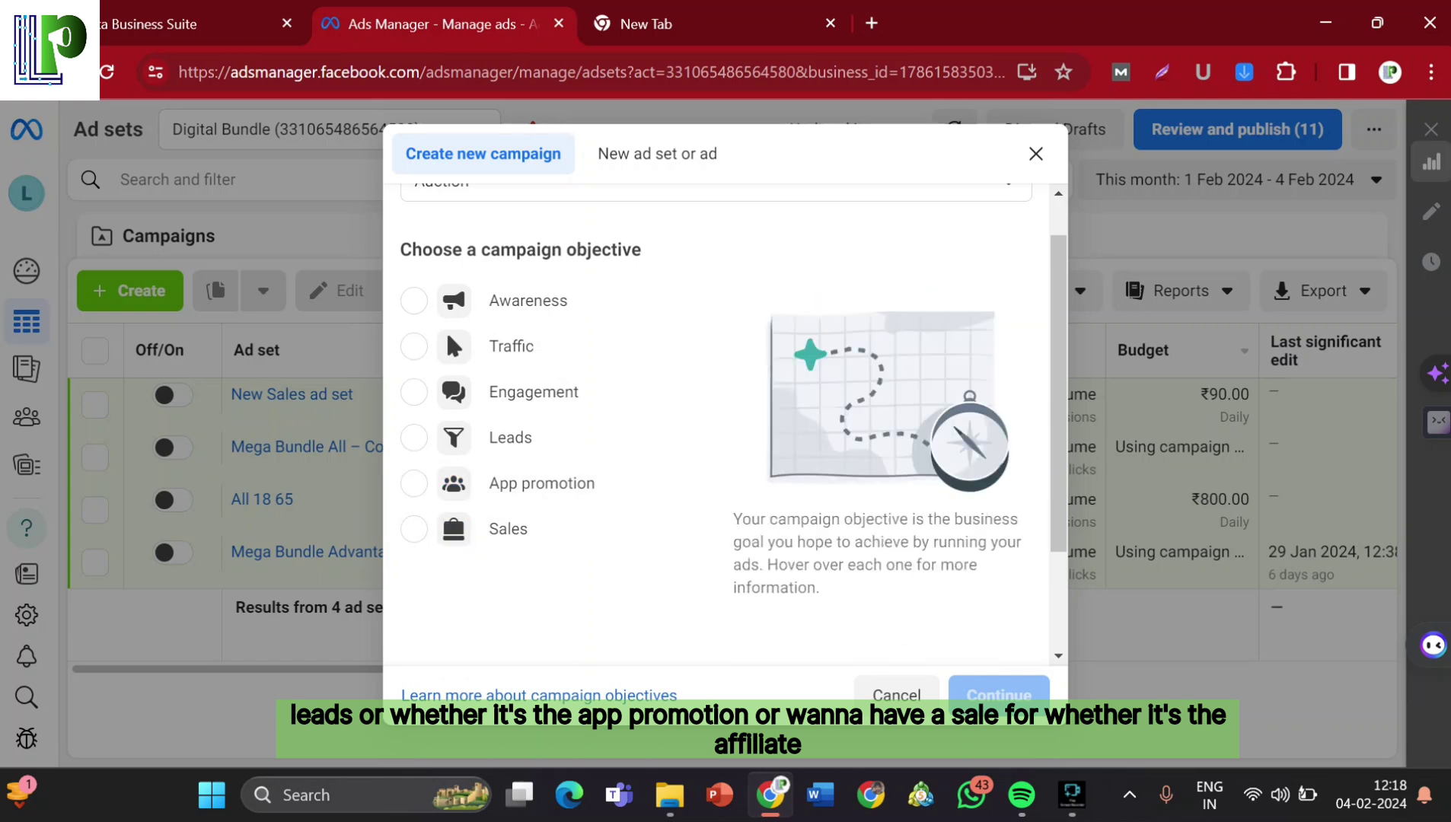
scroll(716, 425, "down", 1)
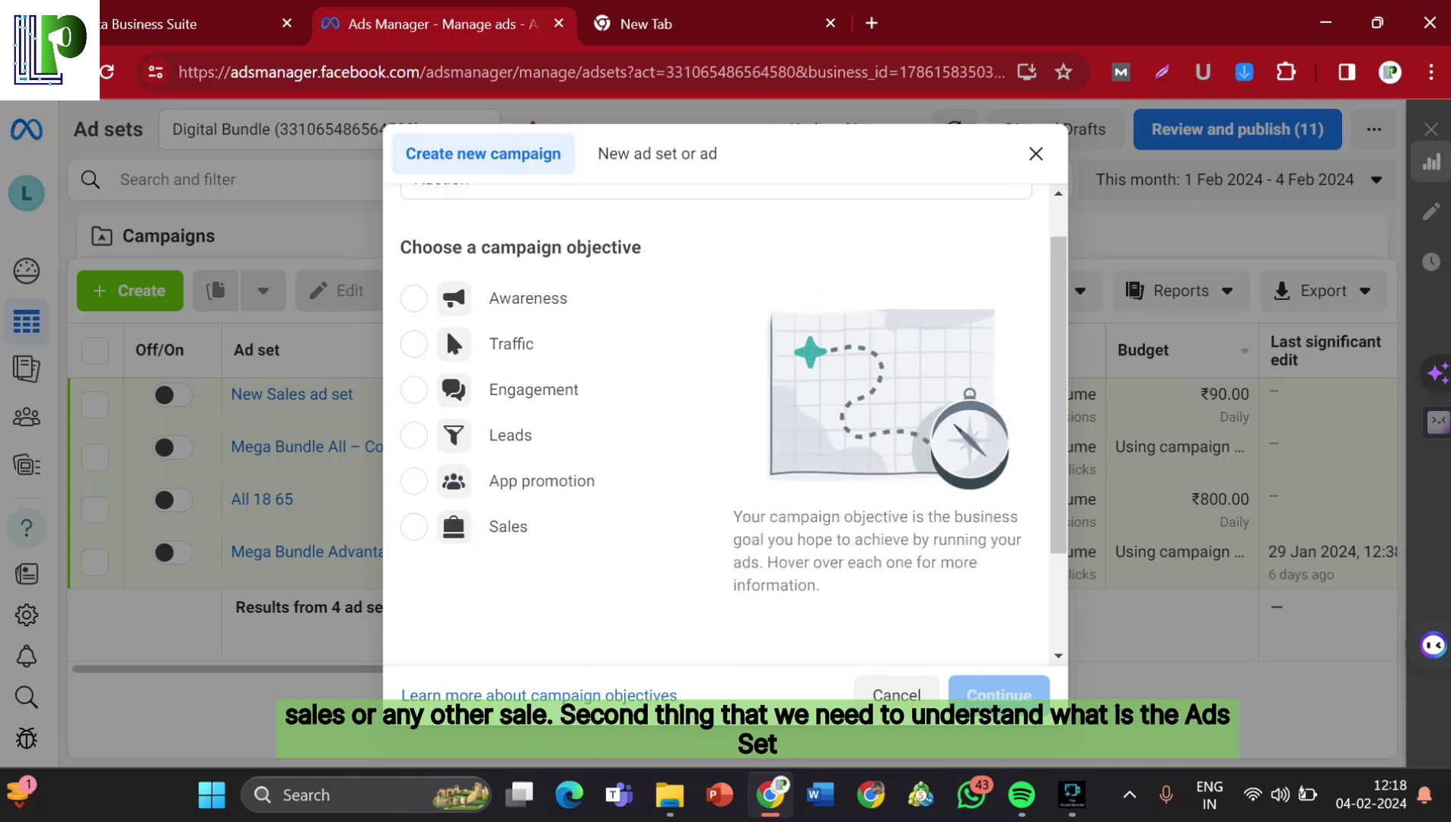
scroll(715, 425, "down", 1)
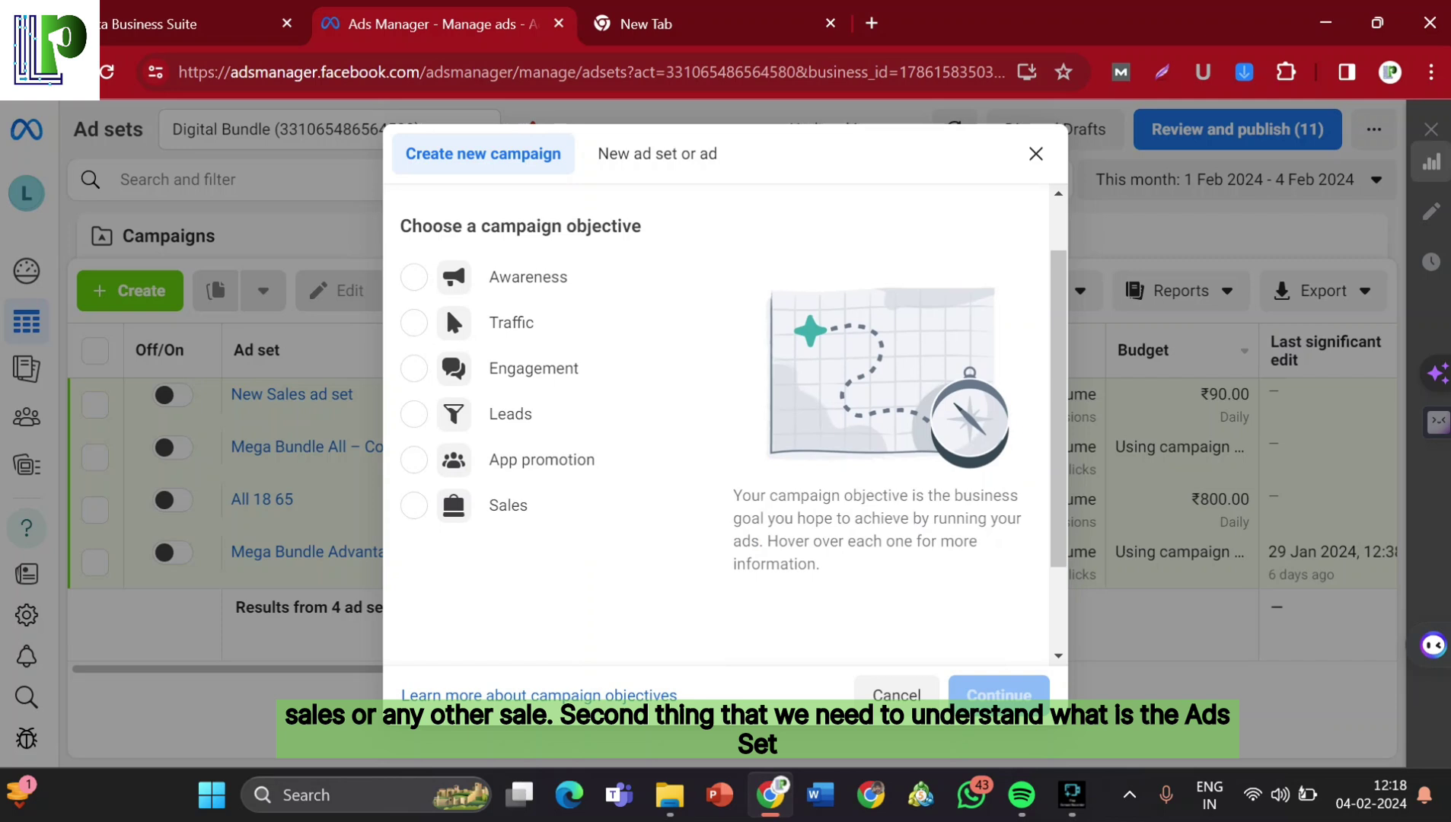
scroll(548, 533, "up", 1)
scroll(548, 541, "down", 1)
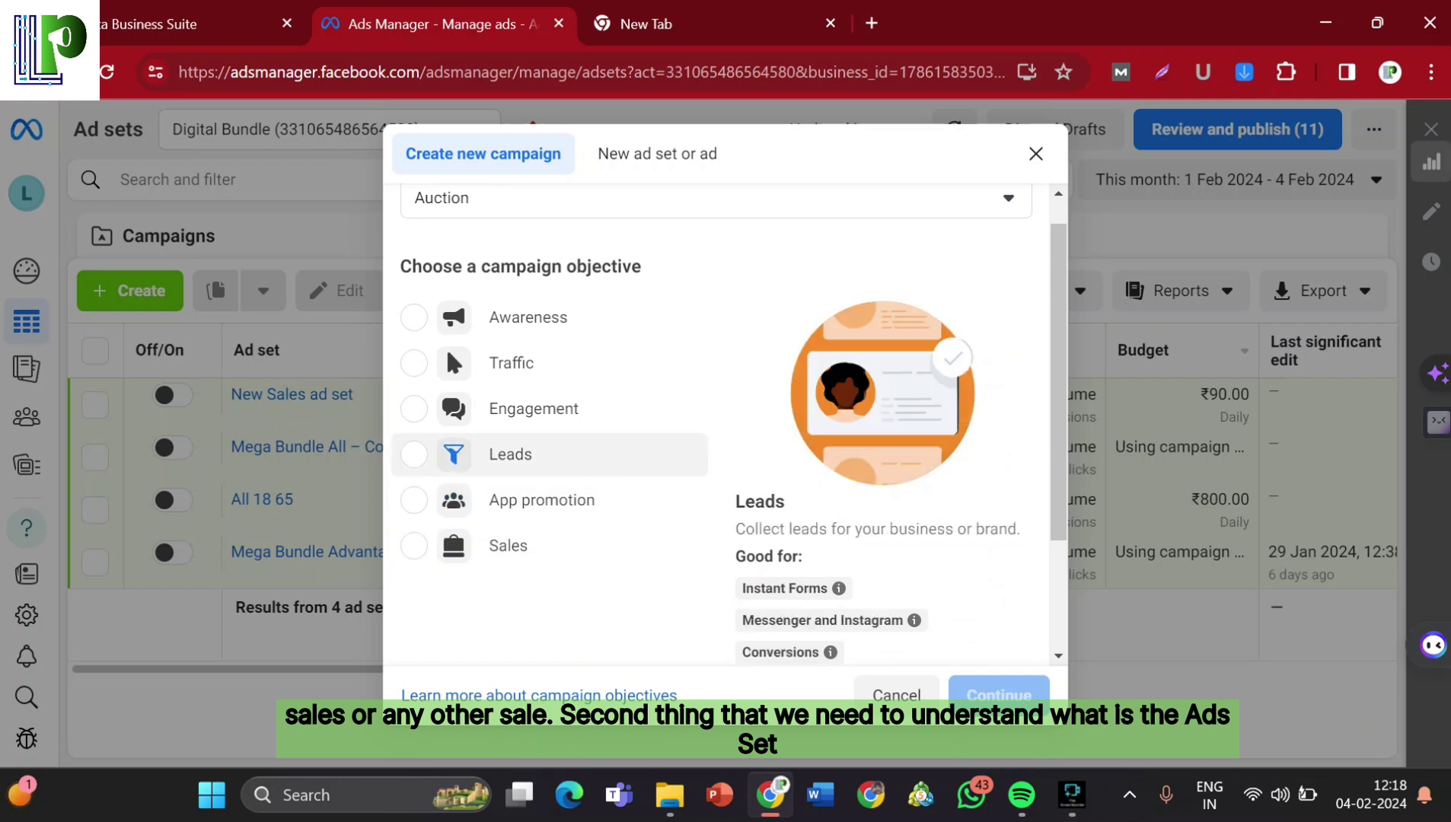
left_click(1035, 153)
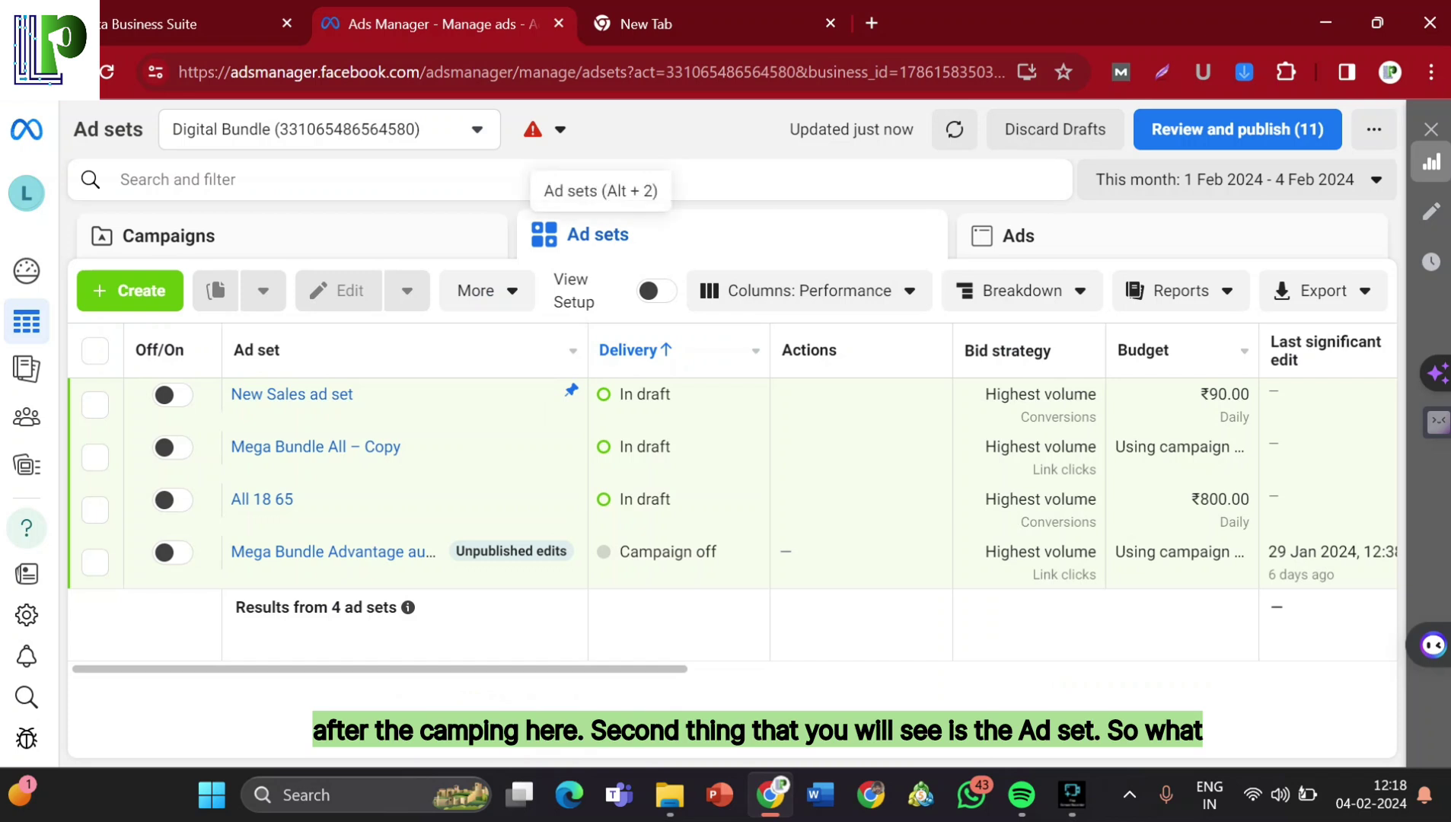
Start the campaign again with the Traffic objective and pick Manual traffic campaign.
left_click(129, 290)
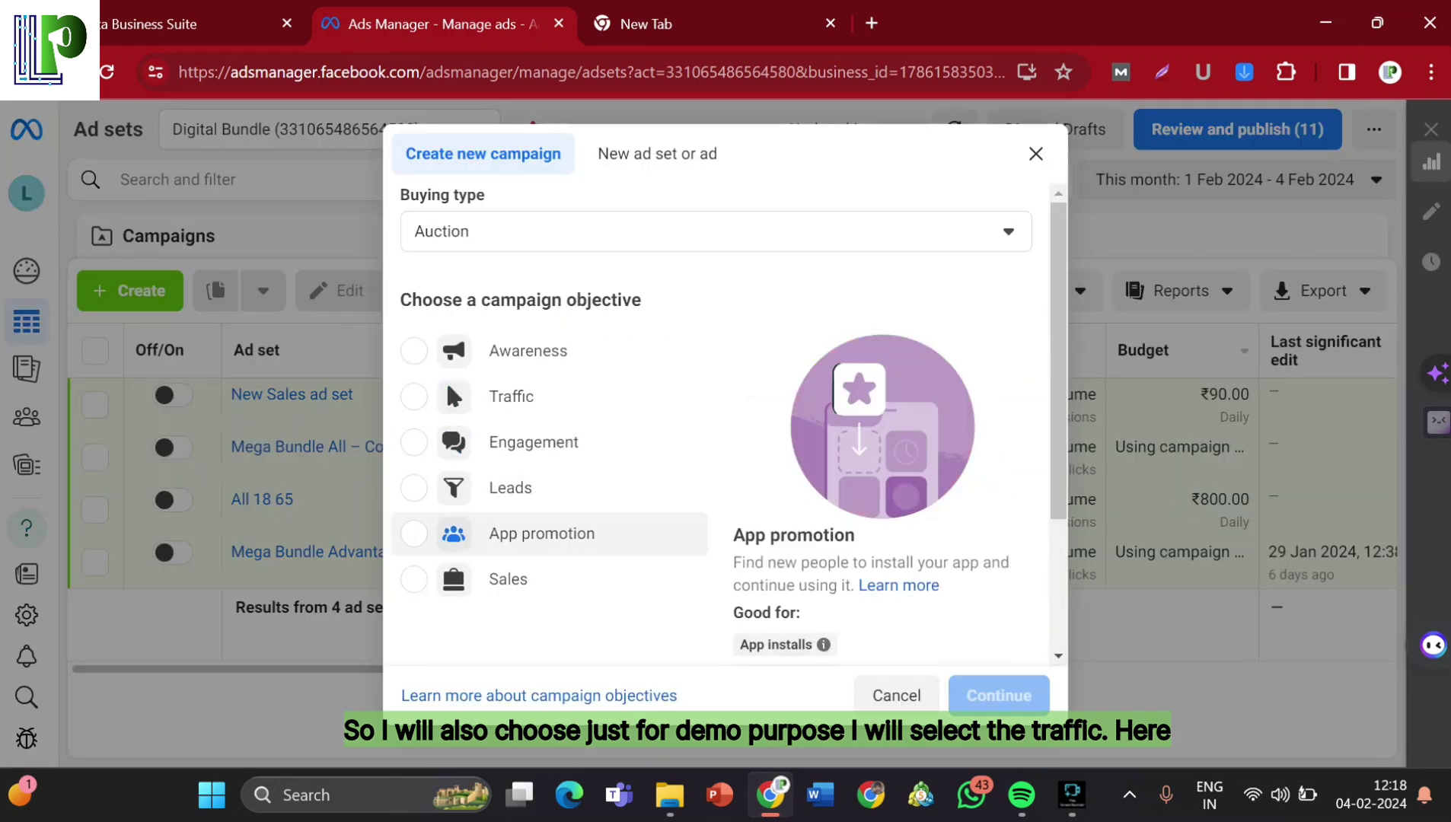
left_click(453, 396)
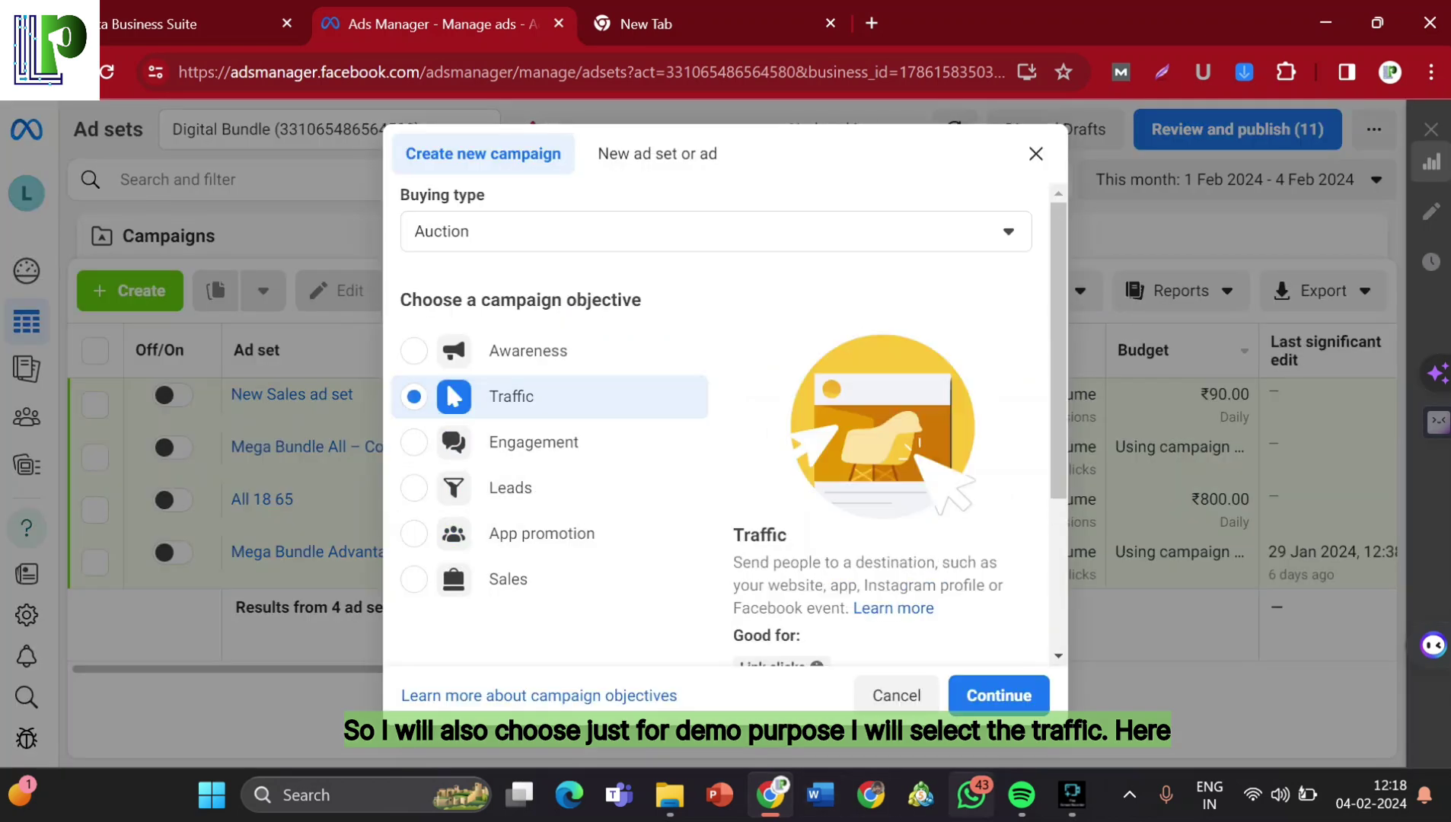
left_click(999, 695)
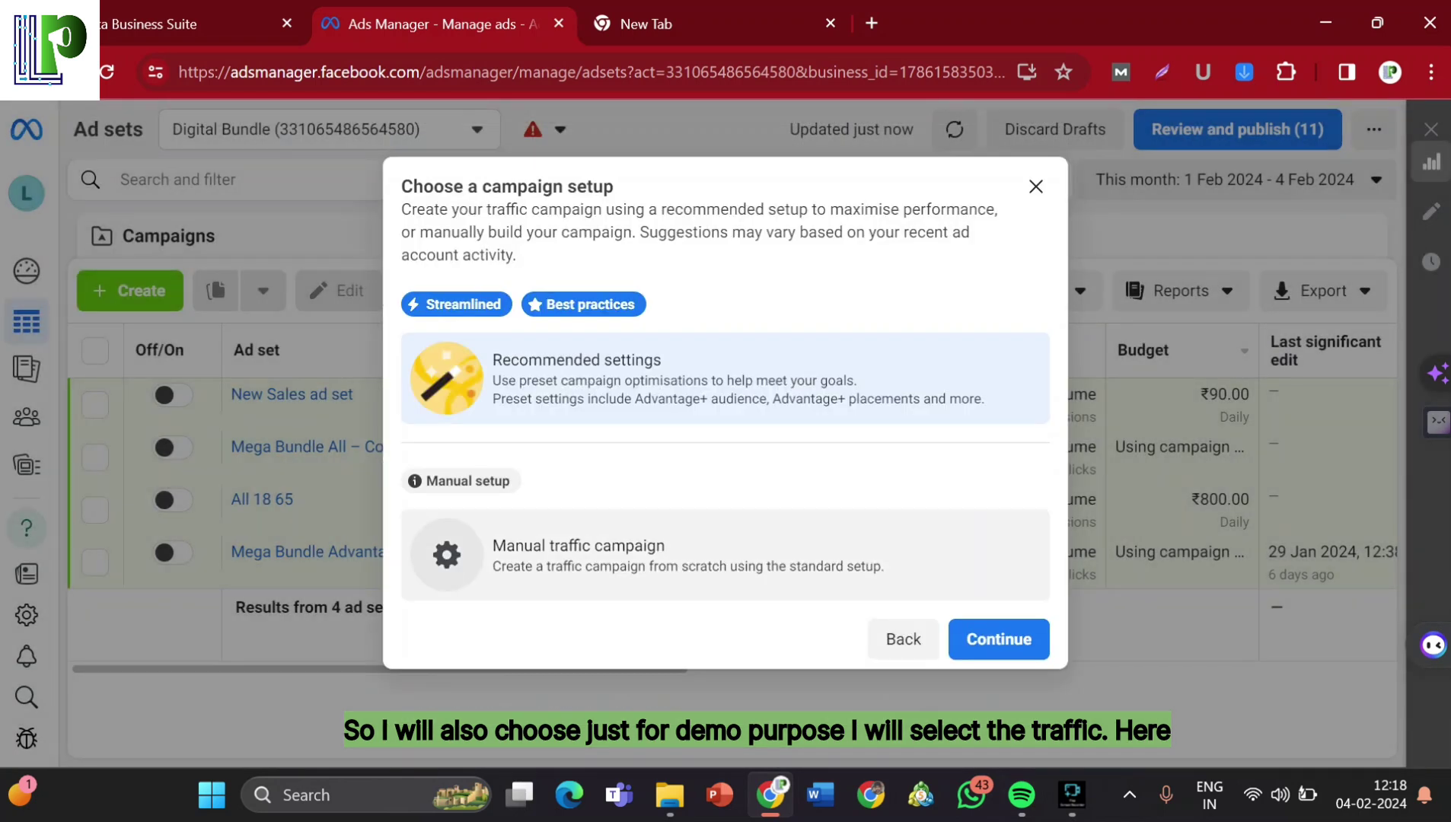
left_click(725, 555)
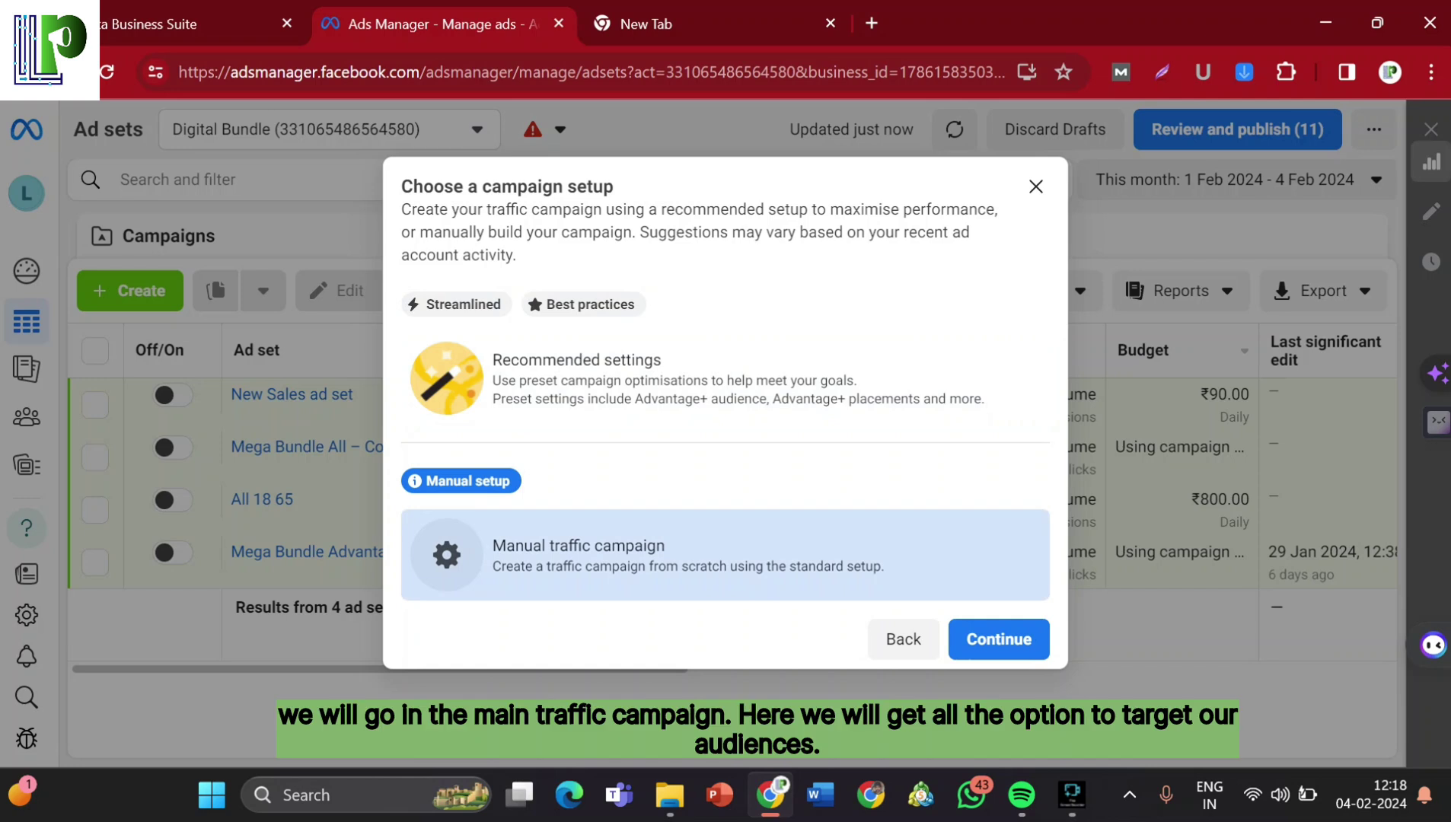
Create the campaign and keep its name as New Traffic campaign.
left_click(999, 639)
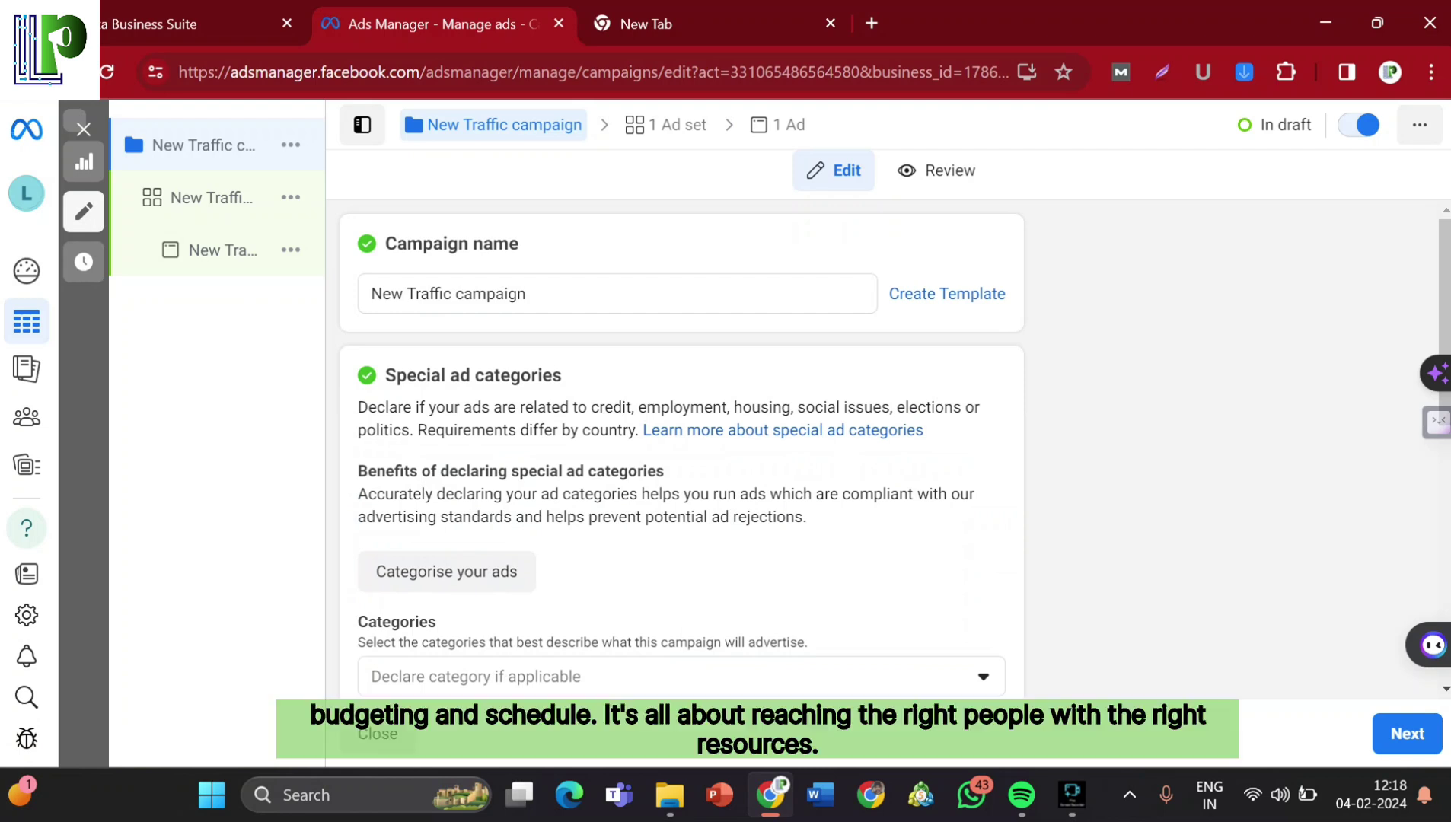
scroll(682, 449, "down", 1)
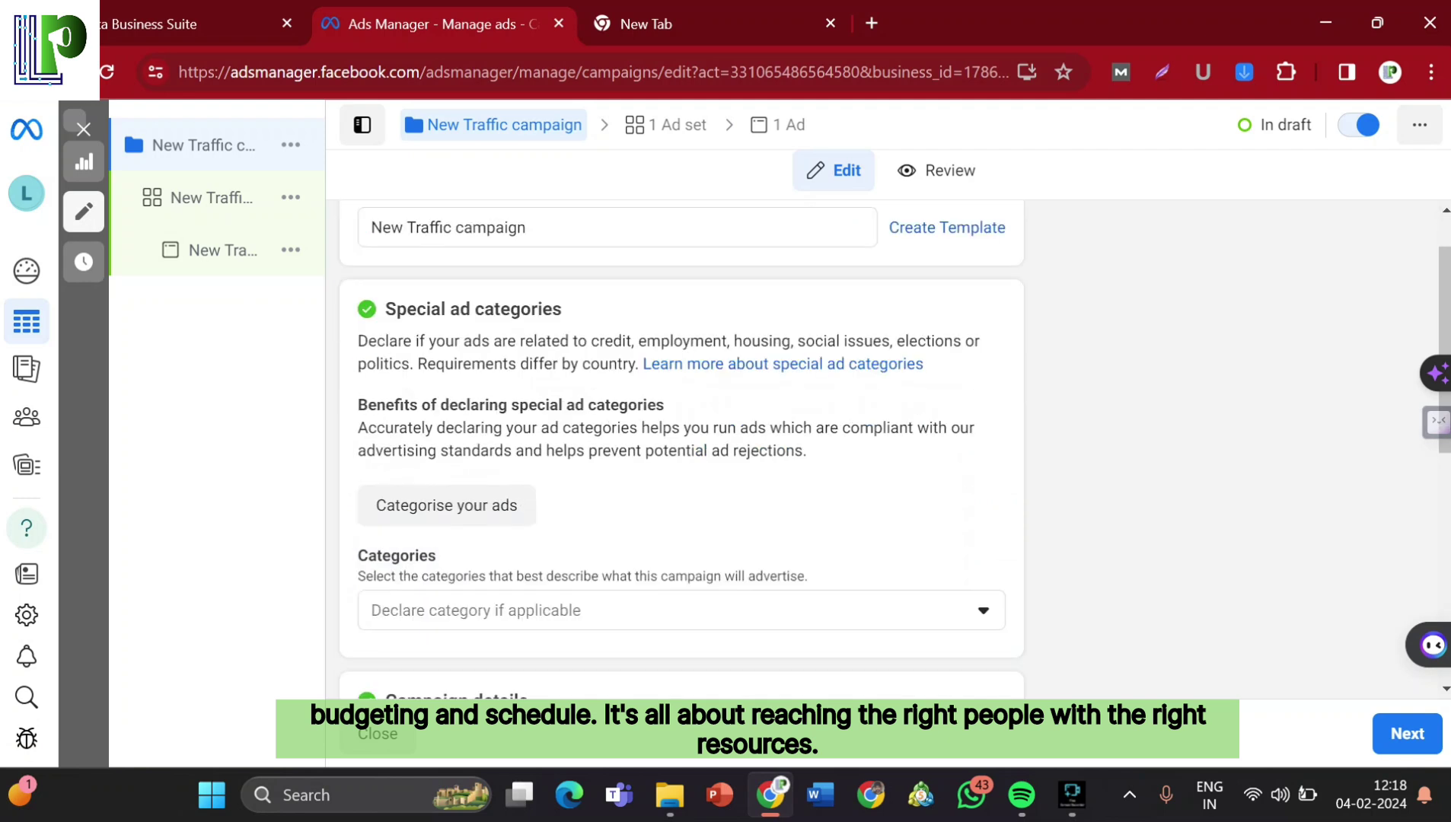
scroll(681, 449, "up", 1)
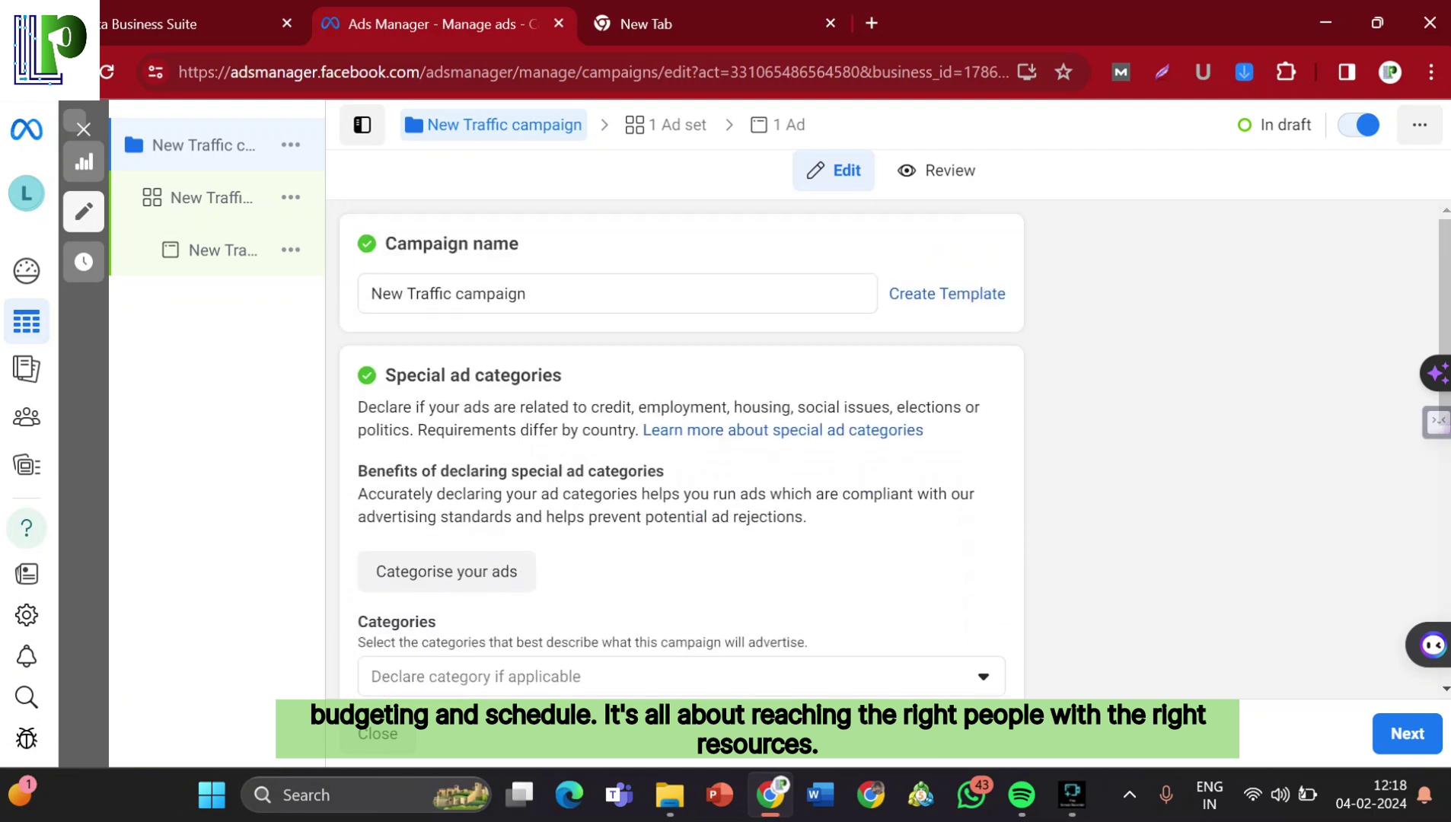
scroll(681, 449, "down", 1)
scroll(681, 449, "up", 1)
left_click(617, 294)
double_click(492, 294)
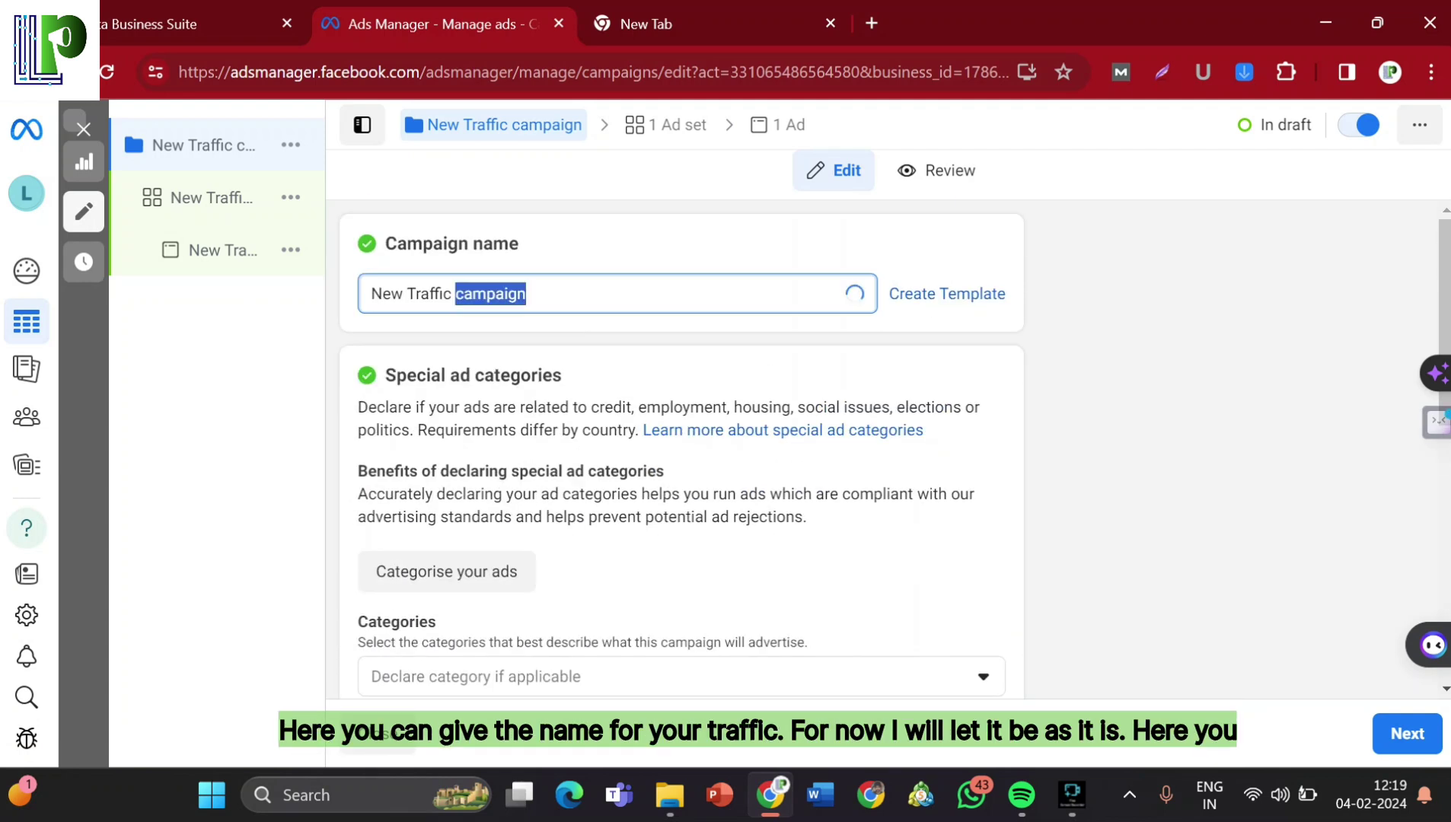
key("Right")
Review the campaign details, then move on to the New Traffic ad set.
scroll(682, 449, "down", 2)
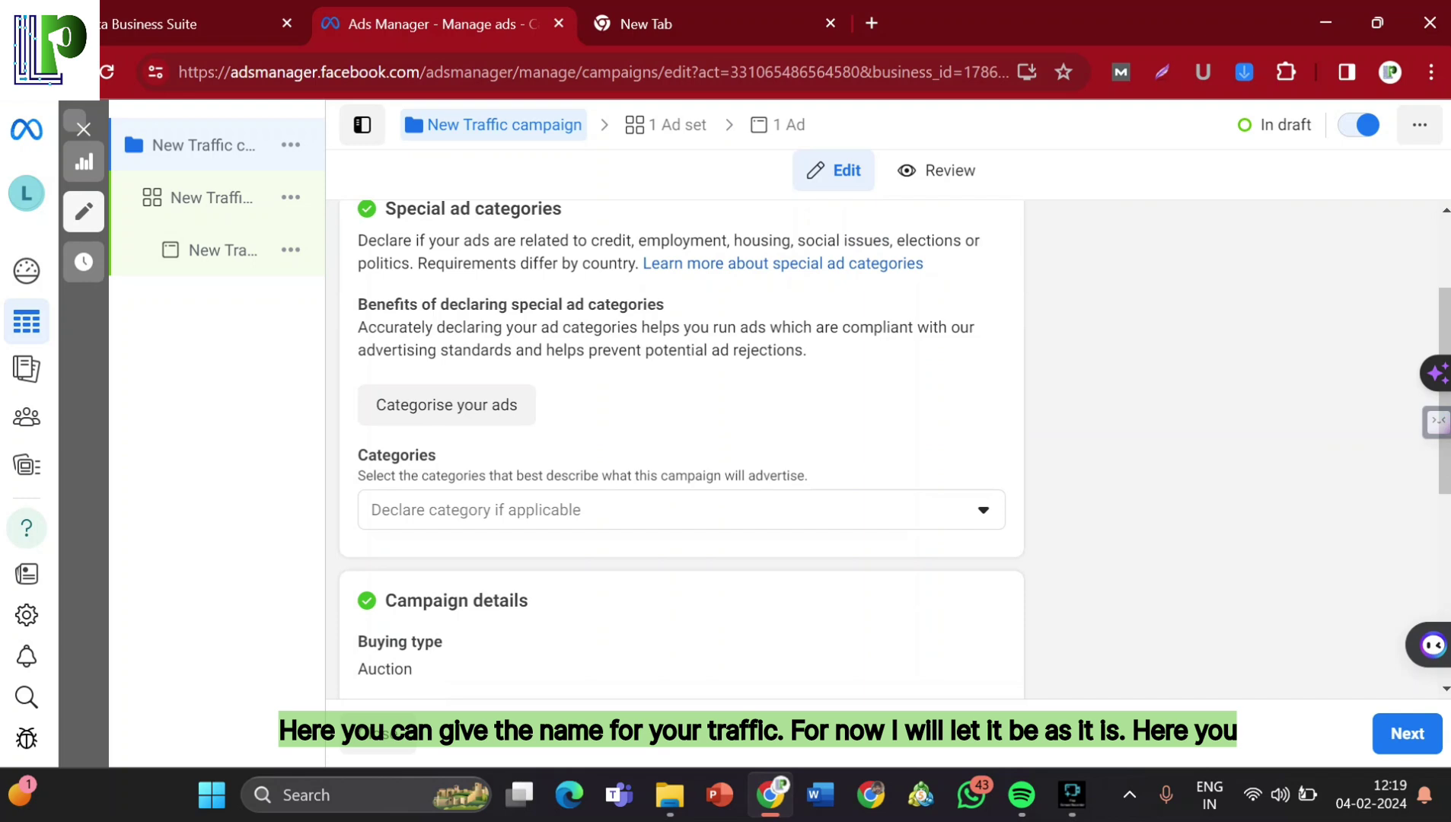
scroll(670, 373, "down", 4)
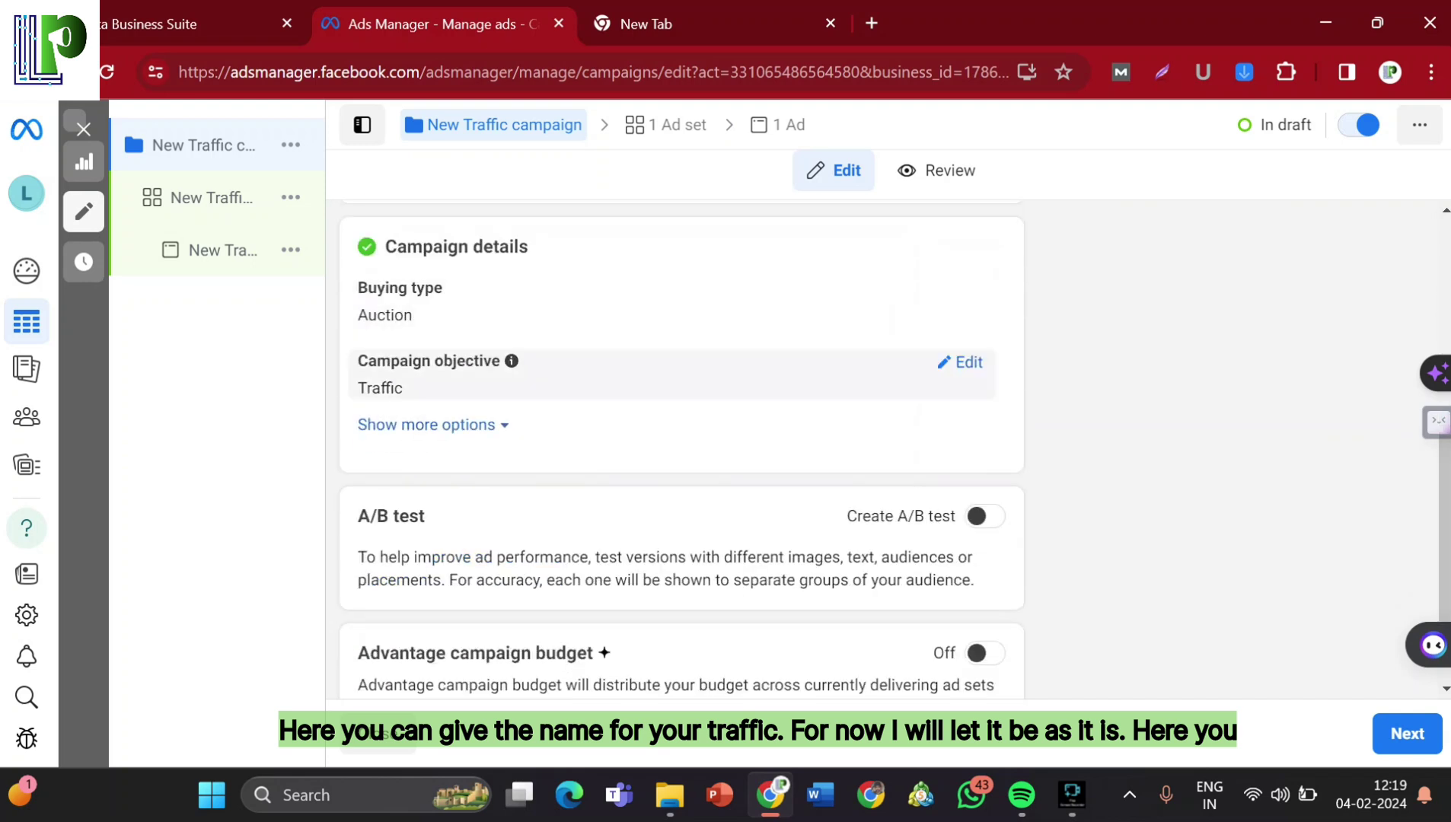
scroll(670, 373, "down", 1)
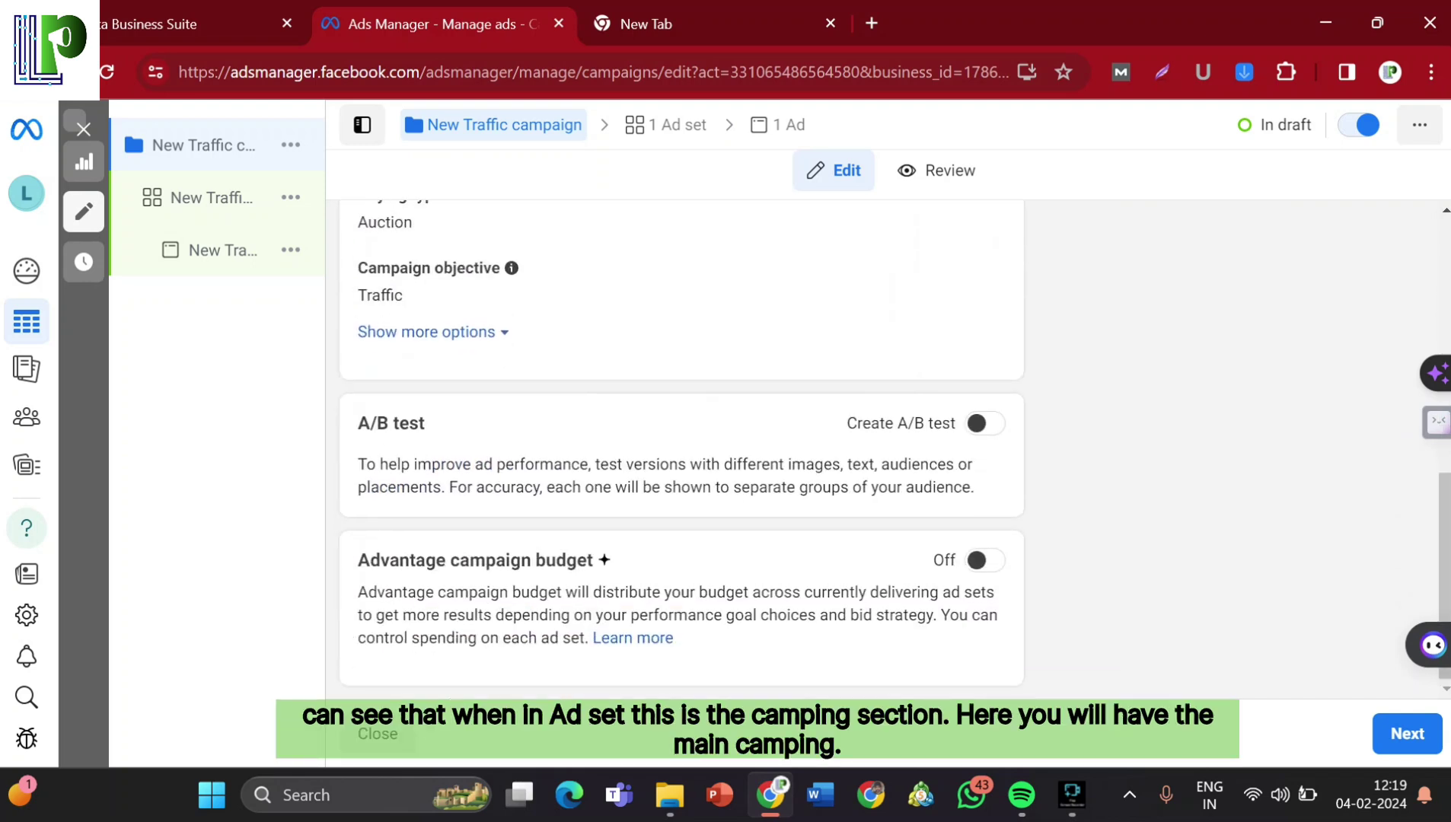
scroll(681, 450, "up", 6)
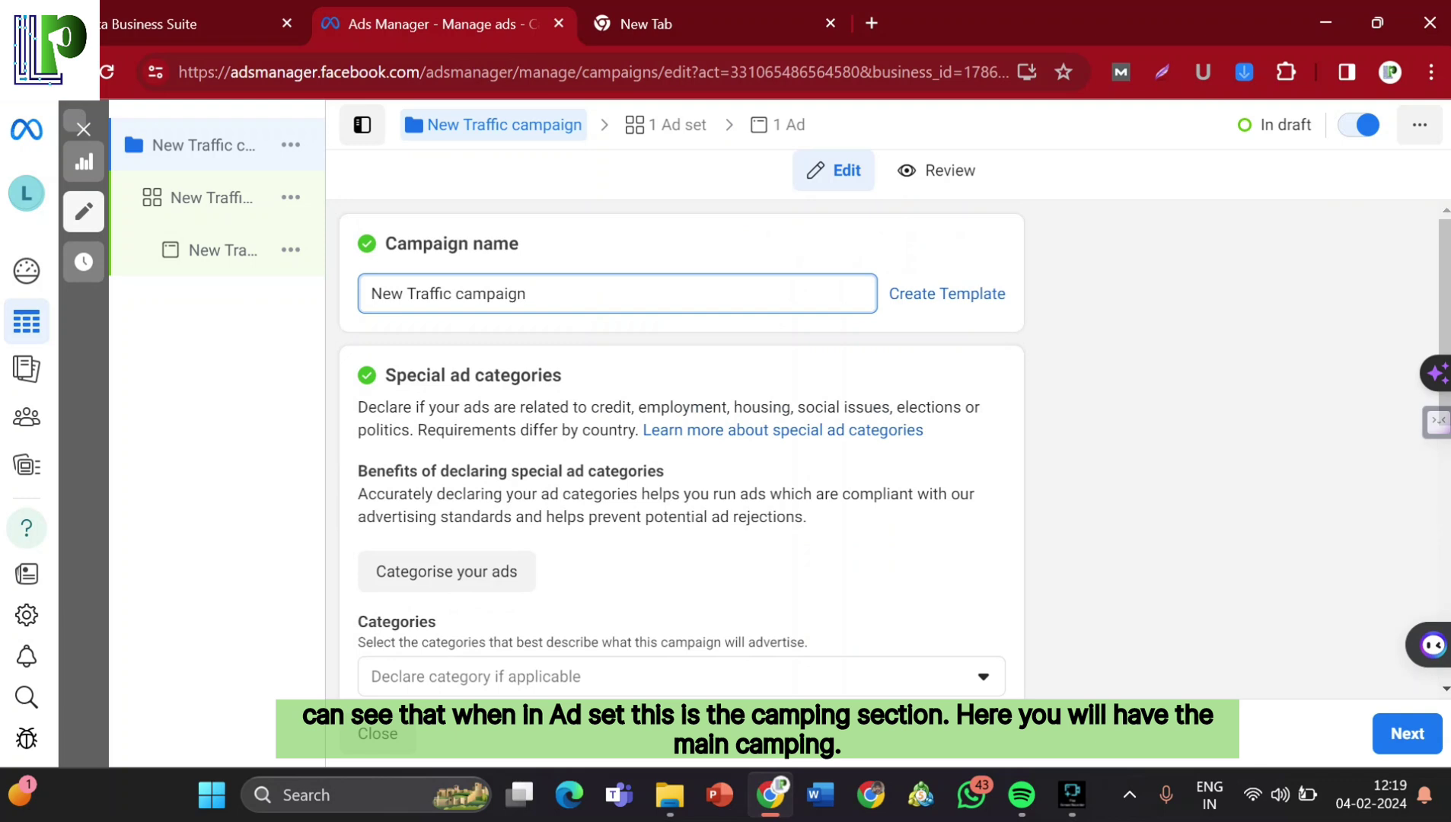
left_click(667, 124)
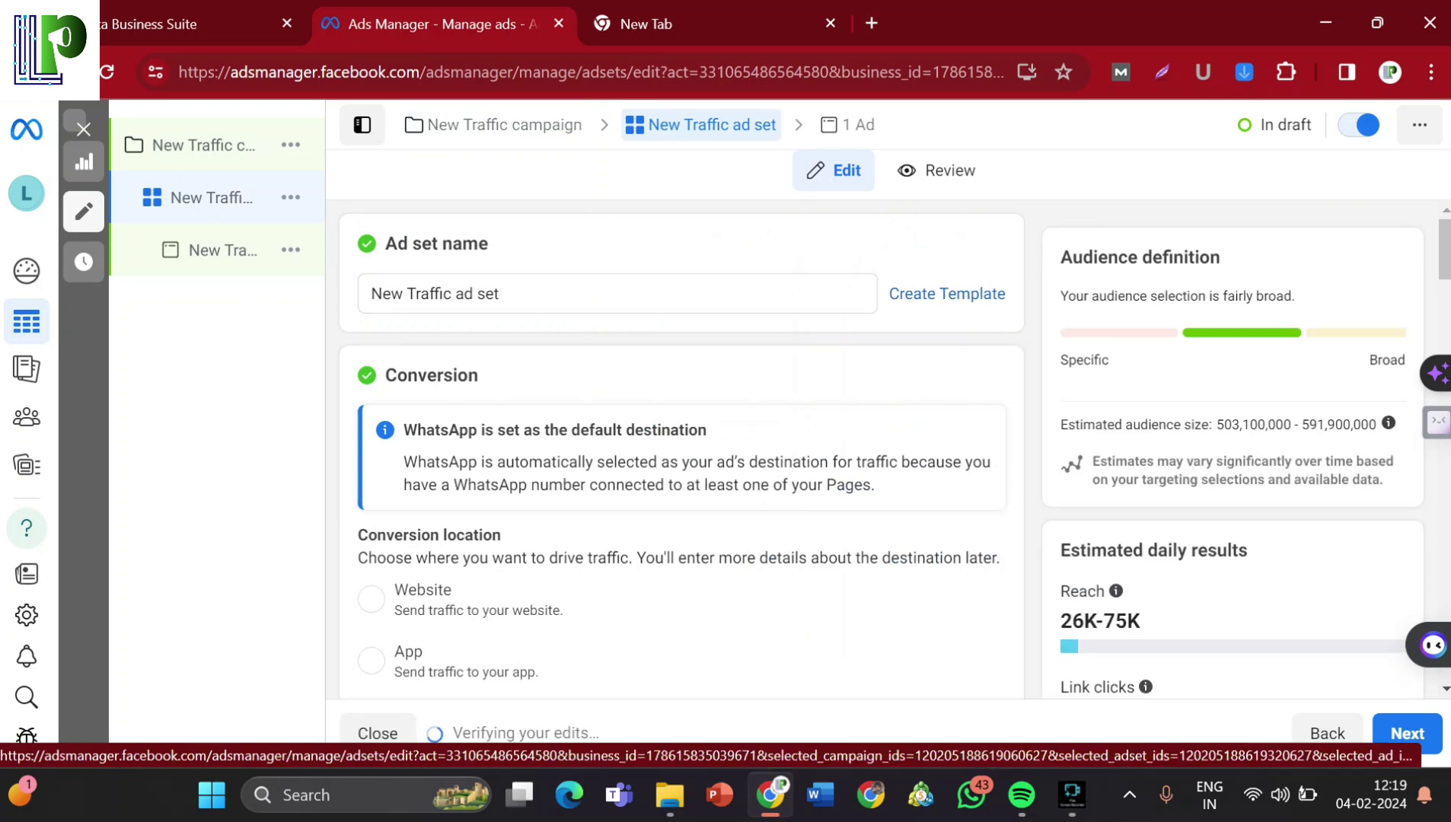
Review the ad set form and check the budget type, keeping Daily budget.
scroll(681, 450, "down", 4)
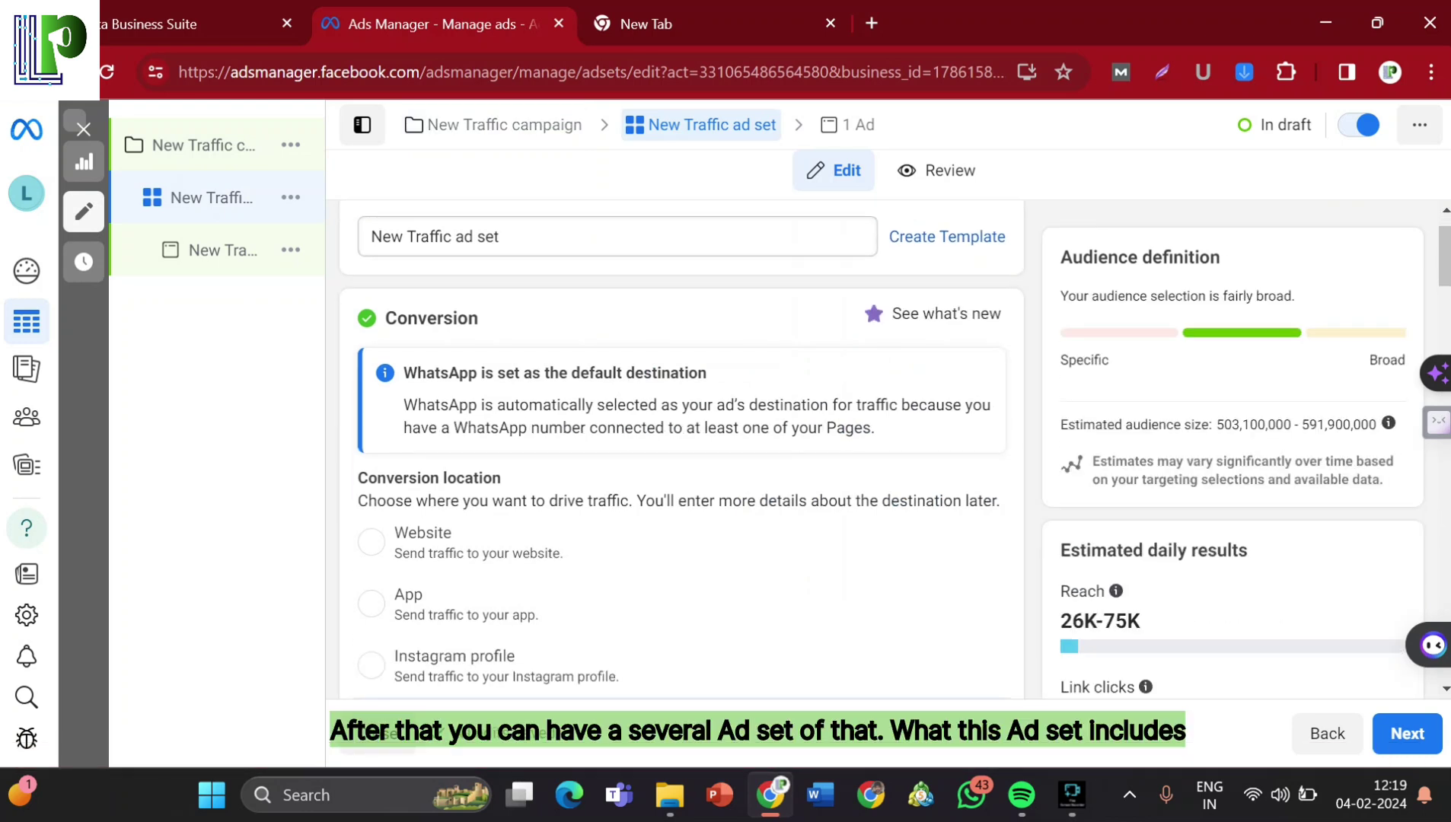
scroll(682, 404, "down", 1)
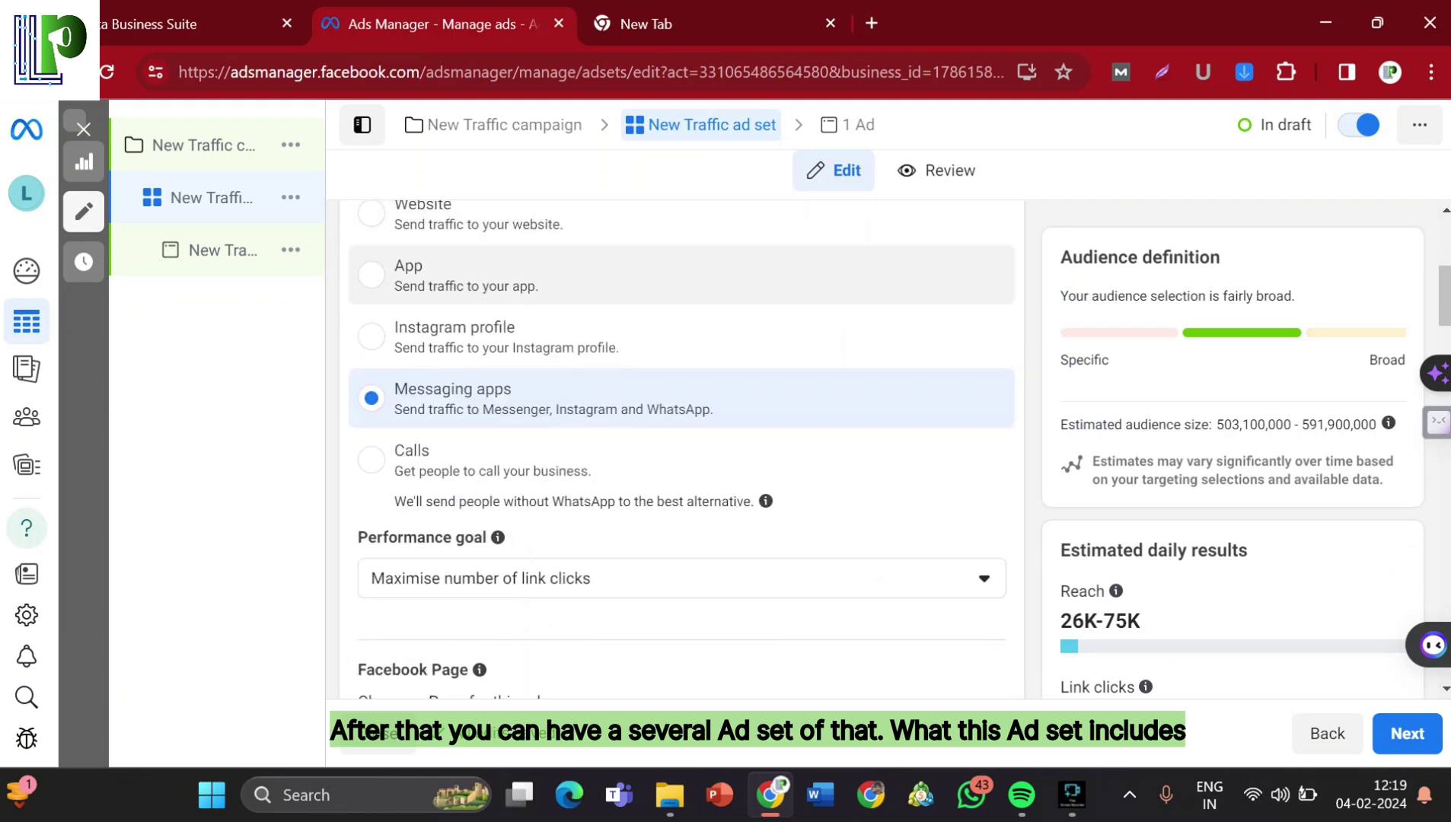
scroll(681, 404, "up", 2)
scroll(681, 403, "down", 1)
scroll(682, 450, "down", 9)
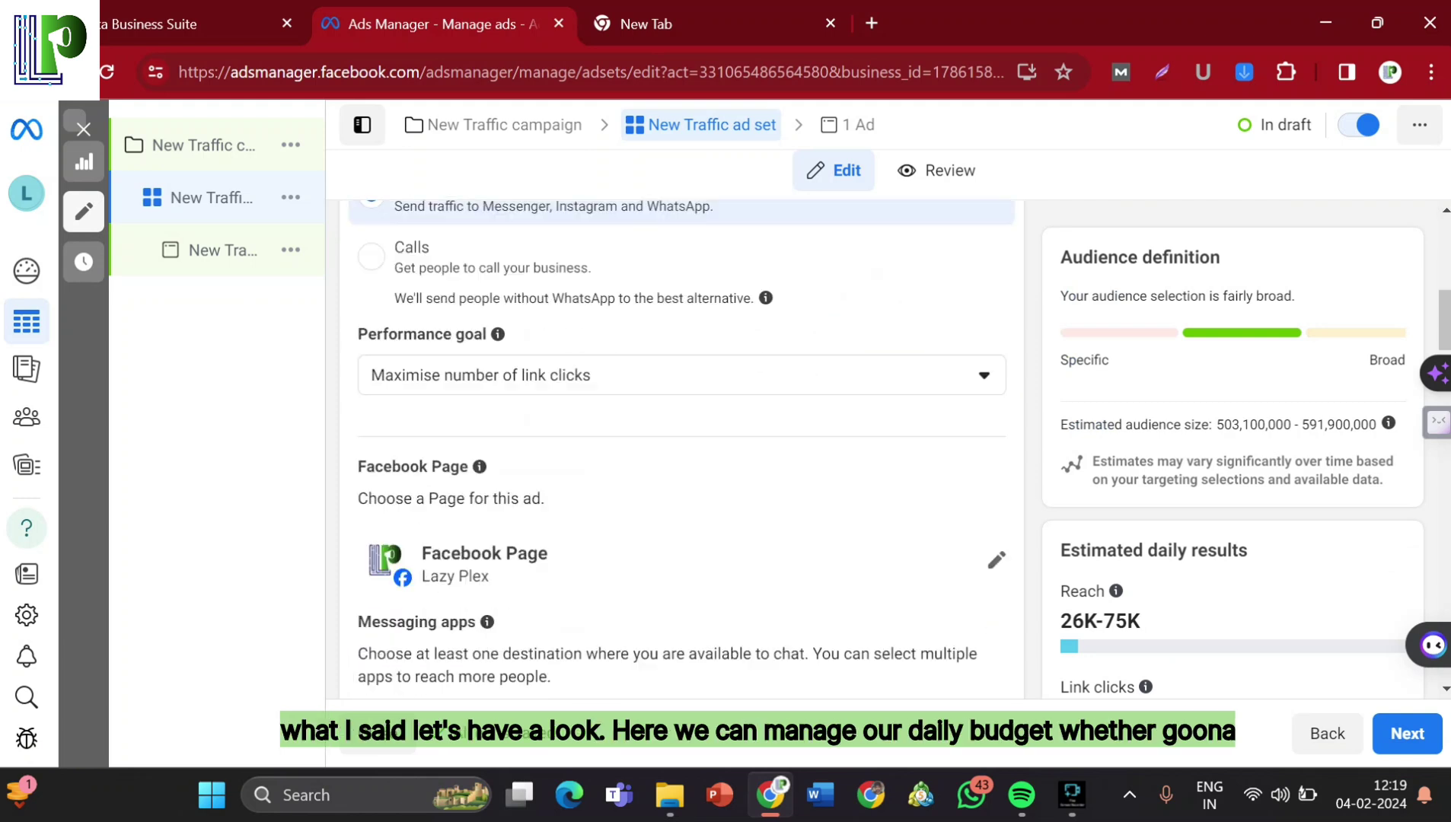
scroll(682, 449, "down", 10)
scroll(682, 449, "down", 3)
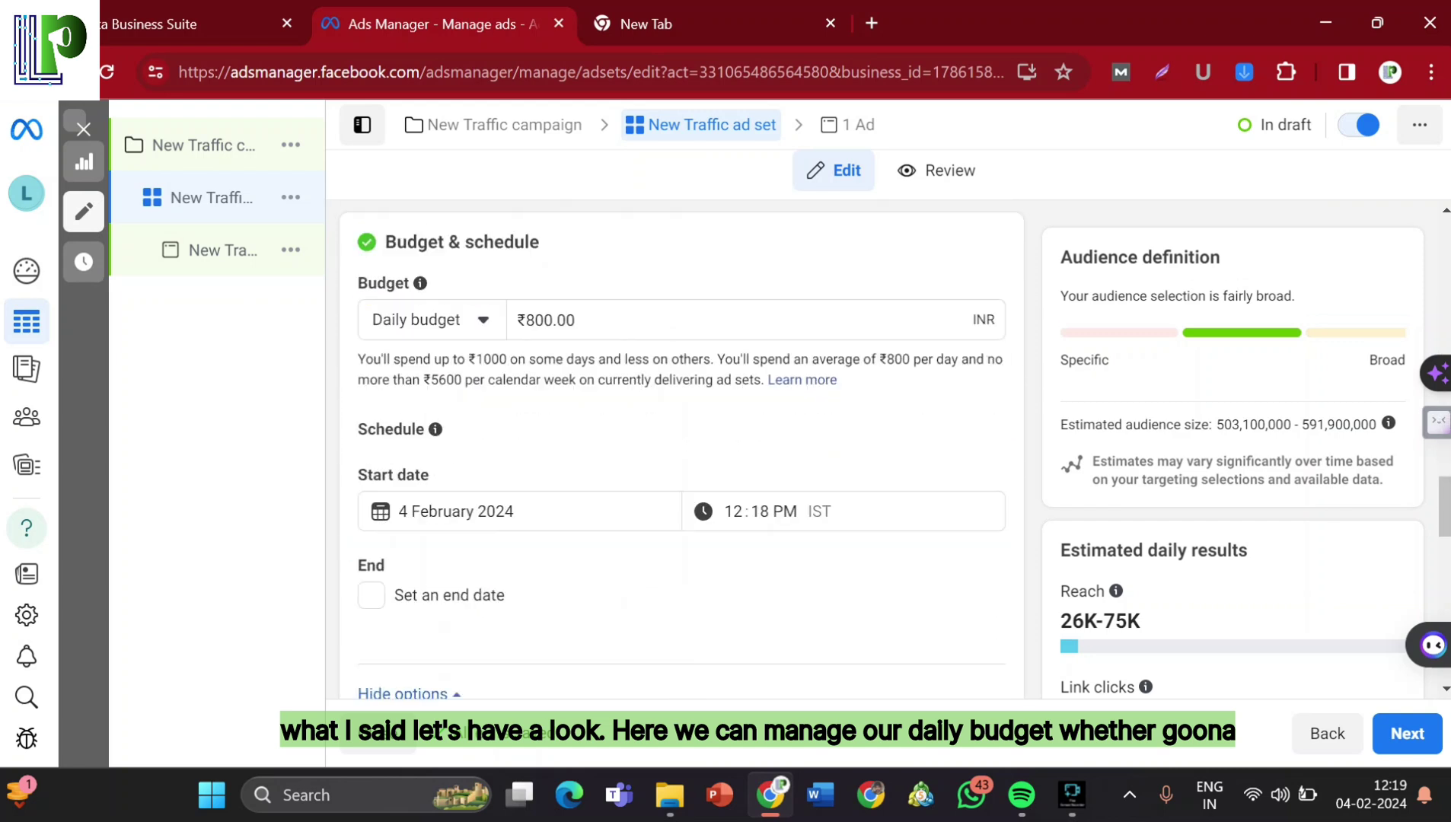
scroll(682, 449, "up", 1)
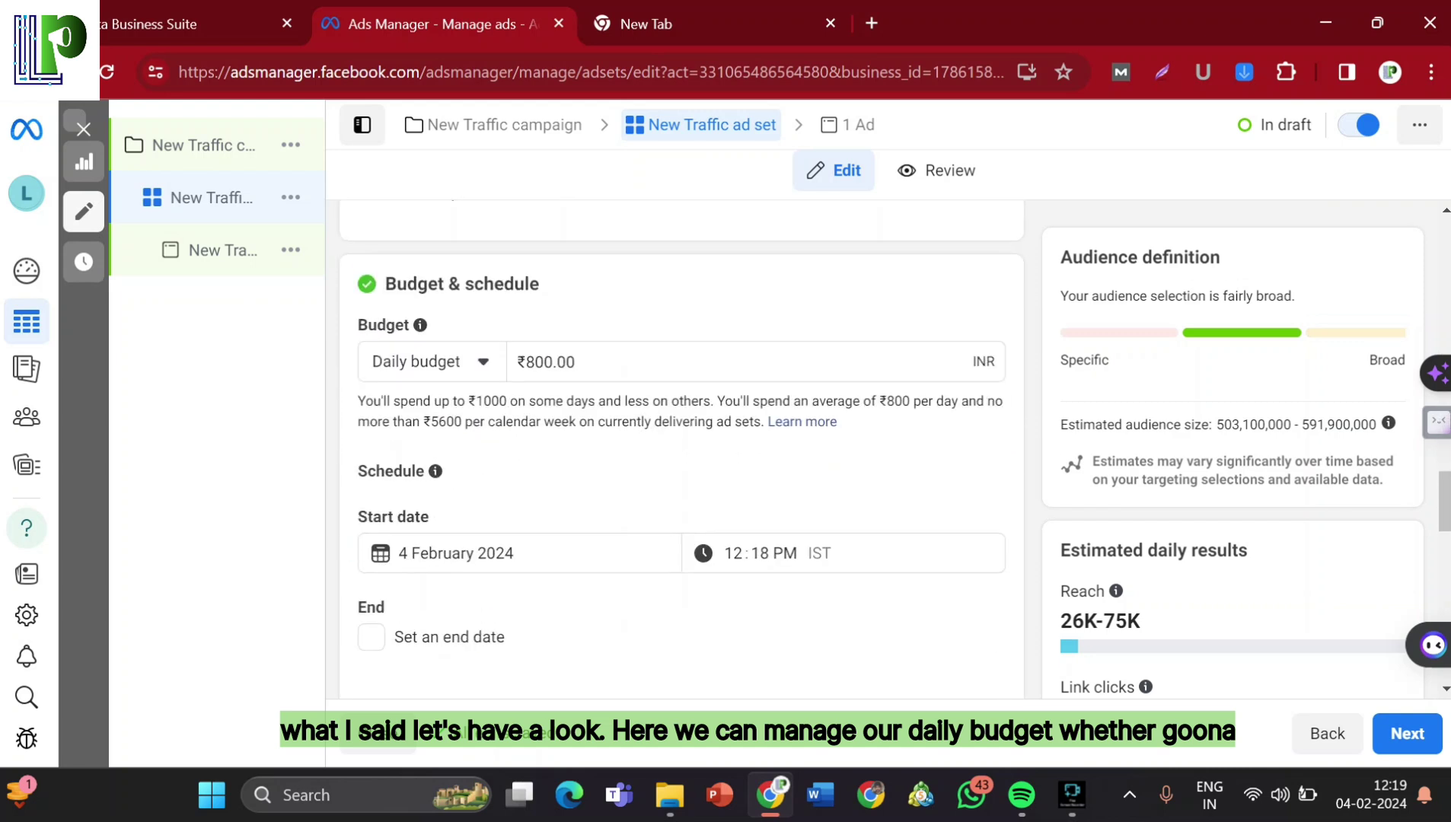
left_click(432, 361)
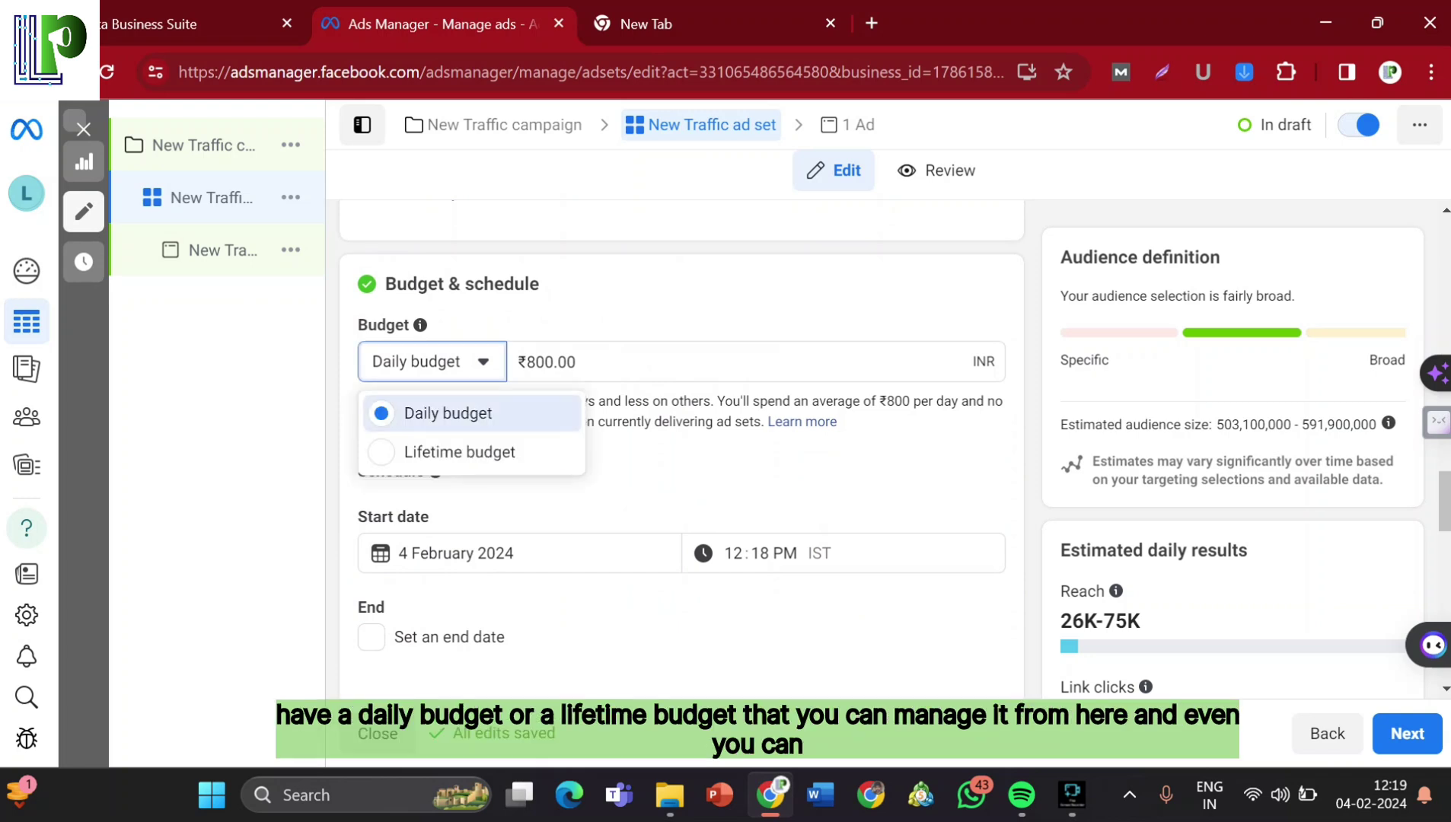
Show more Audience controls options to reveal minimum age, exclusions and languages.
scroll(682, 457, "down", 3)
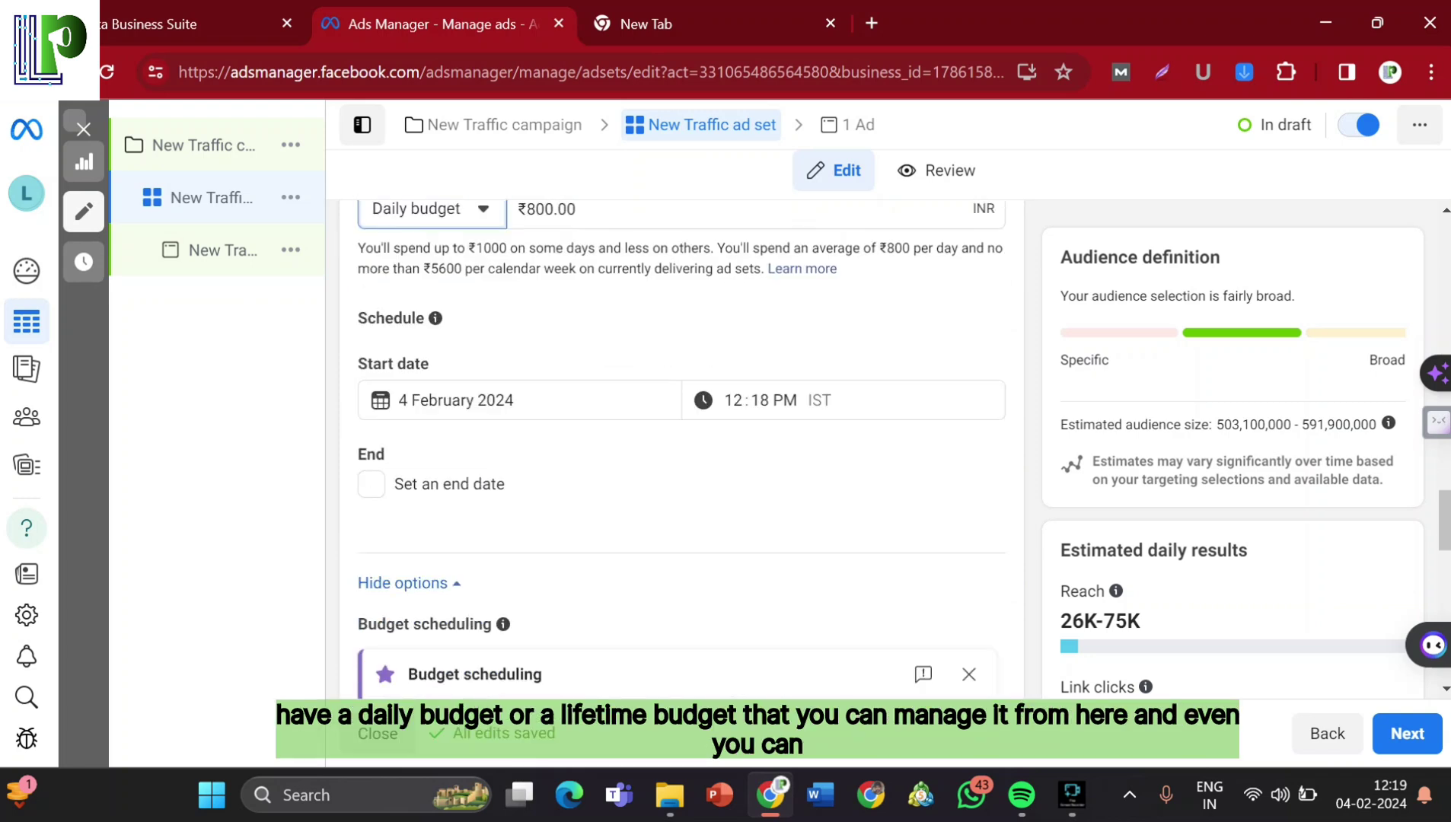
scroll(682, 449, "down", 1)
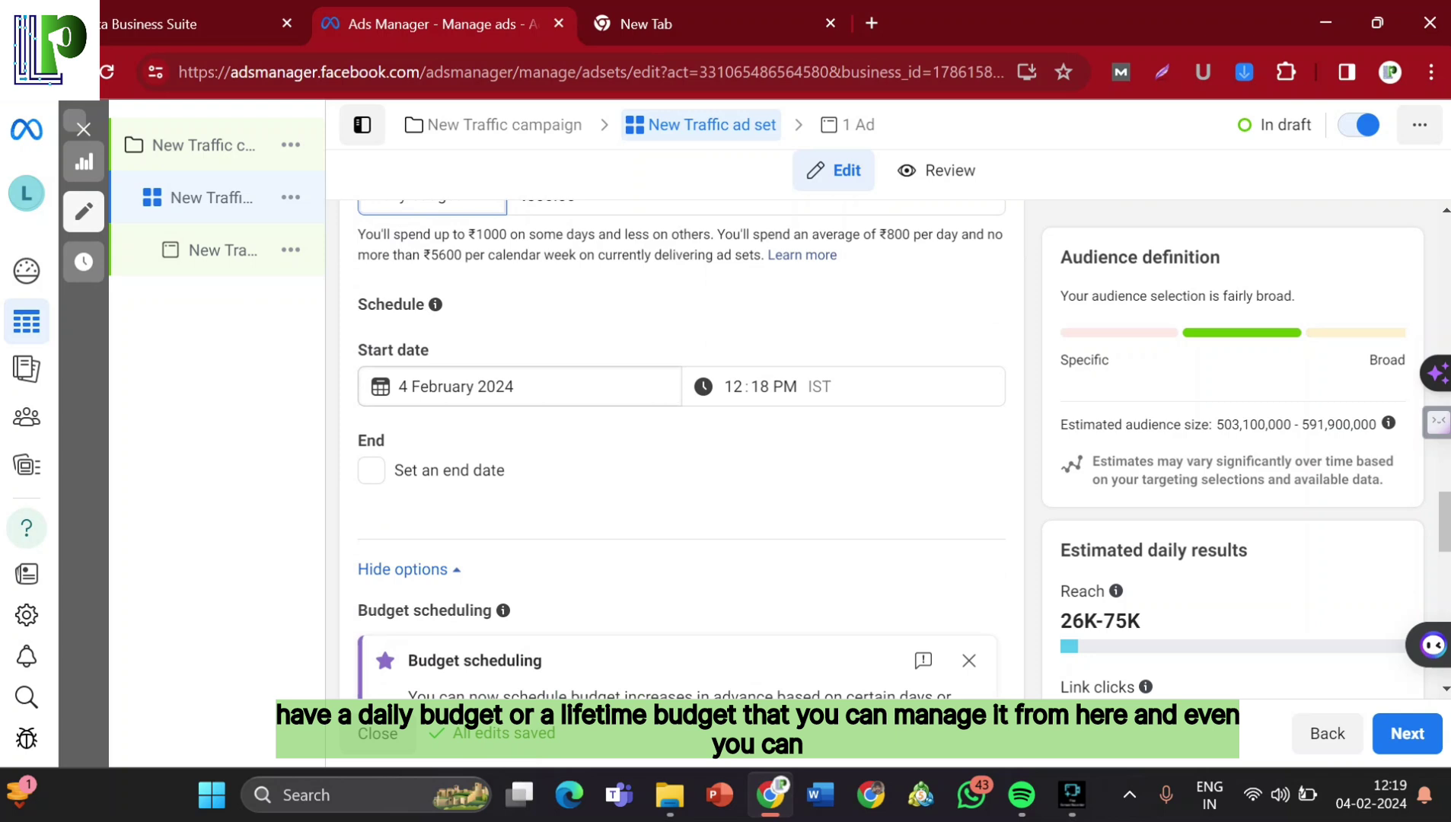
scroll(682, 449, "down", 7)
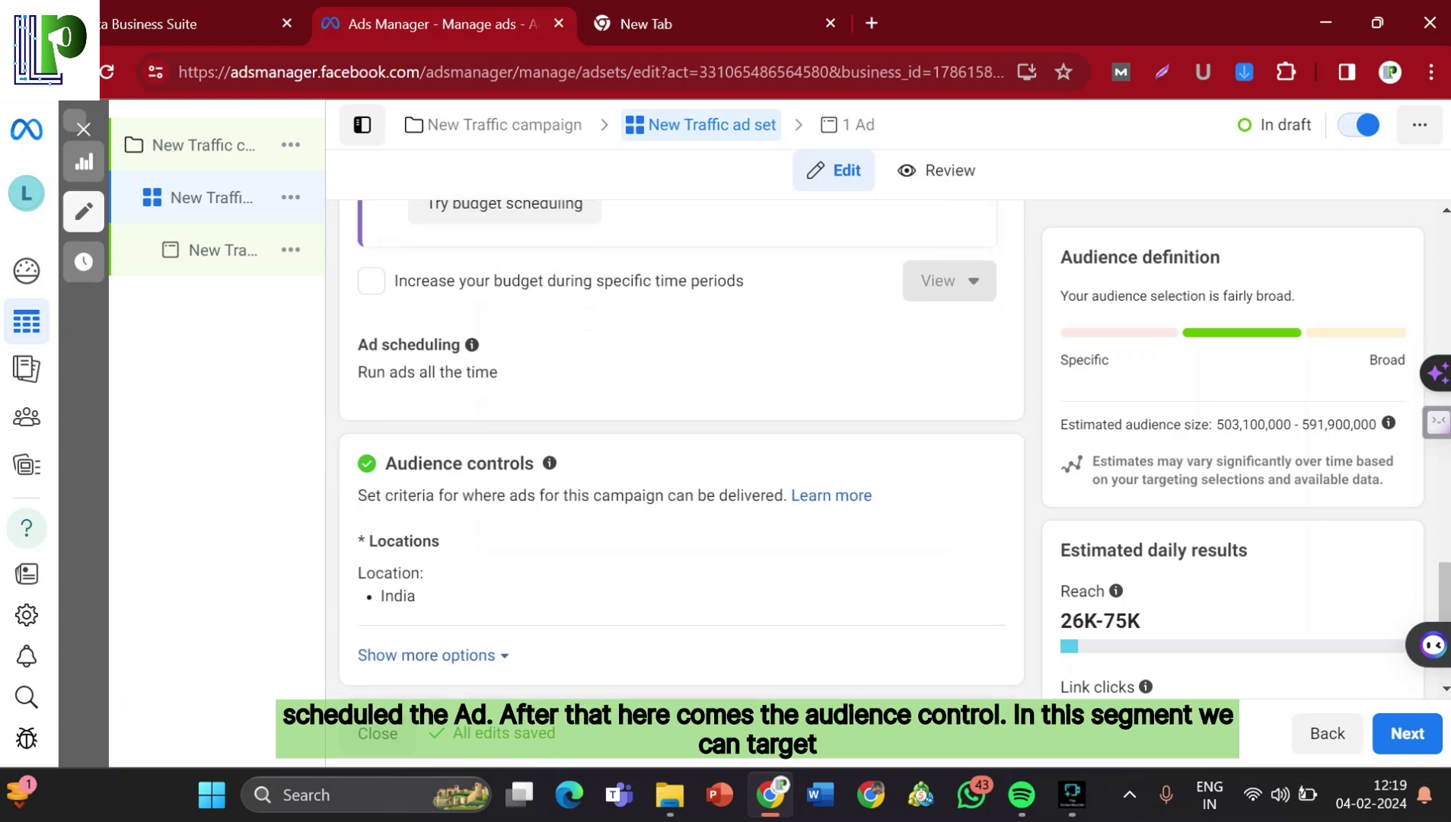
scroll(682, 449, "down", 4)
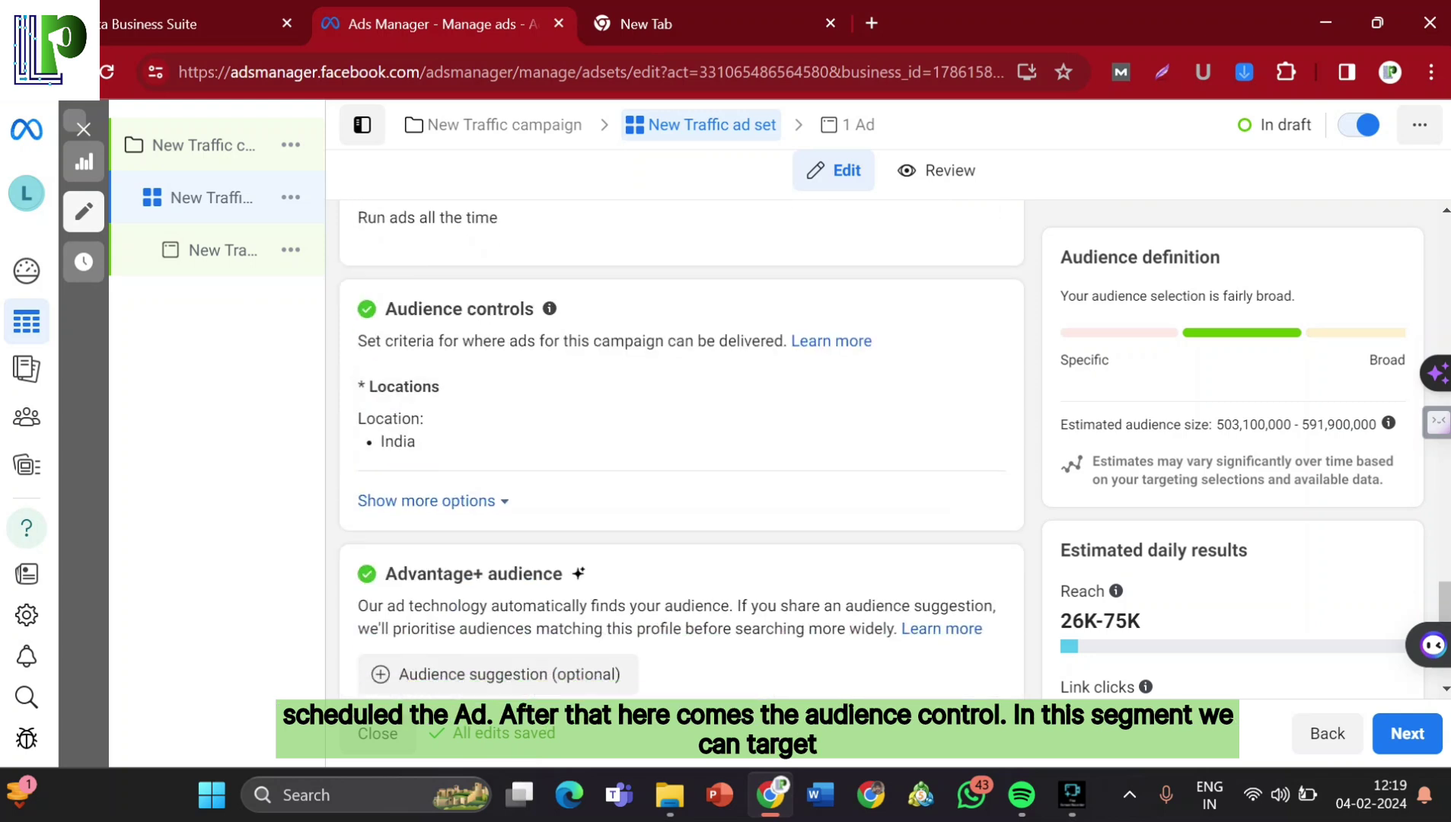
scroll(681, 384, "down", 1)
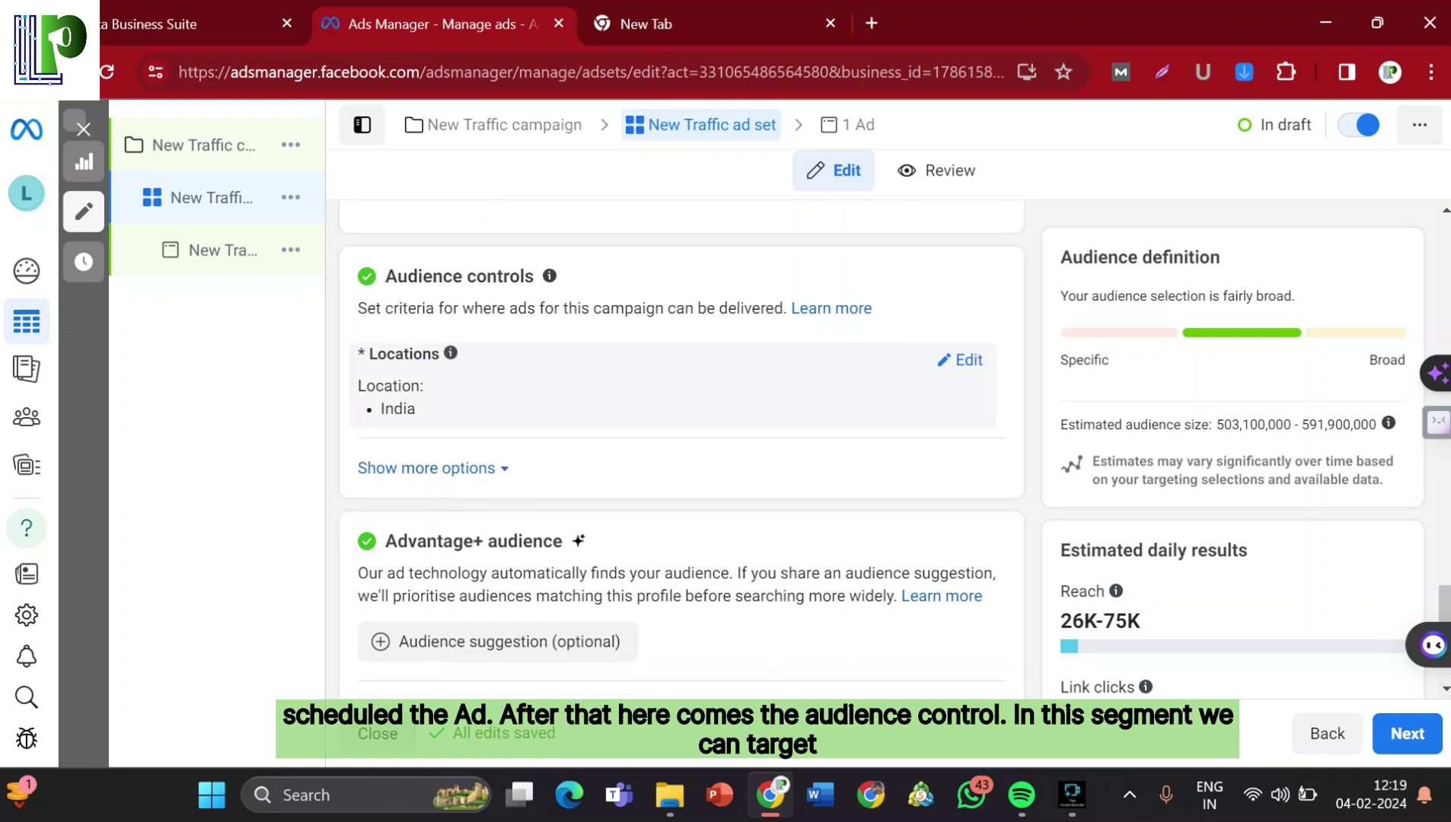
scroll(681, 384, "down", 1)
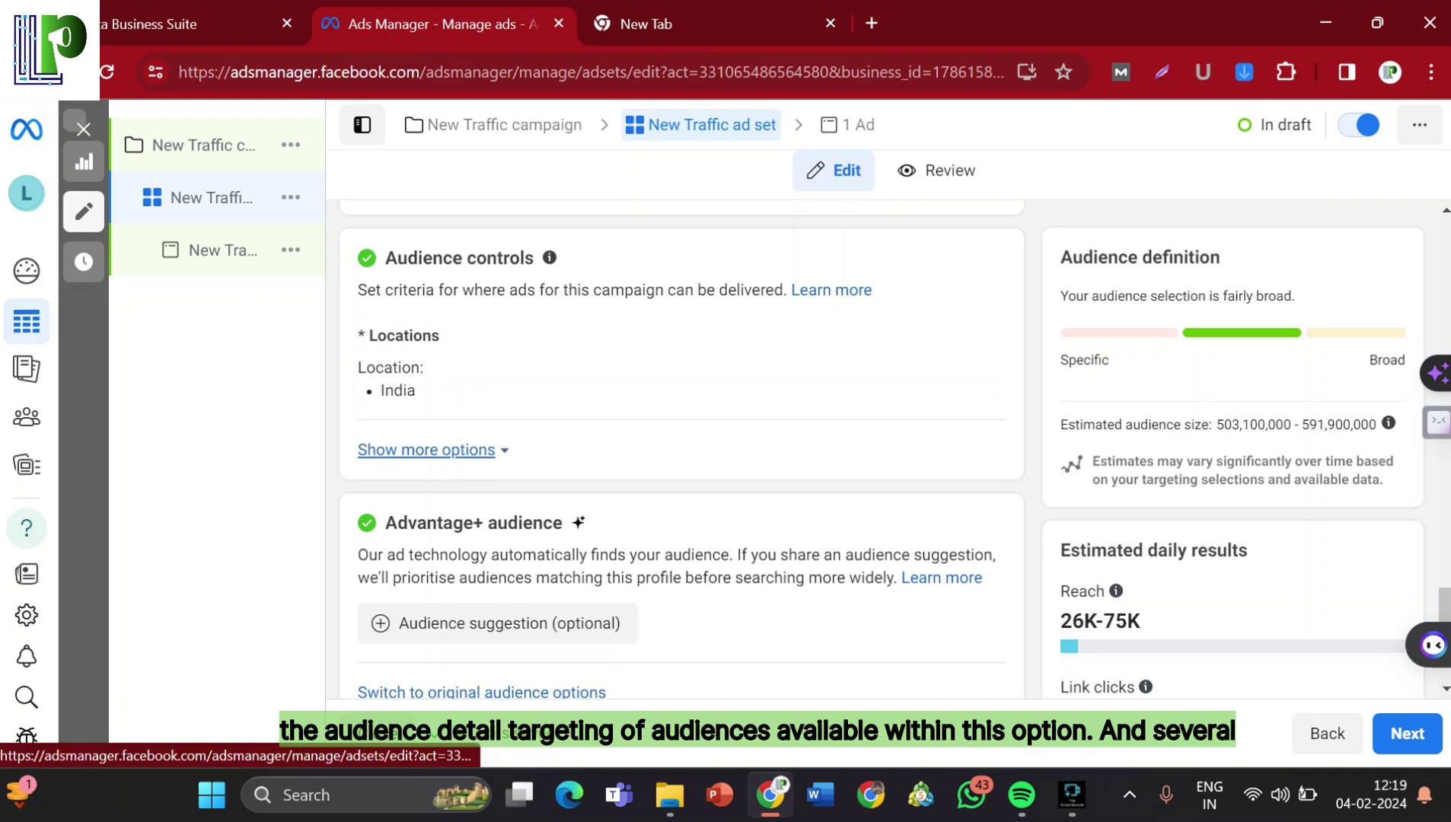
left_click(426, 450)
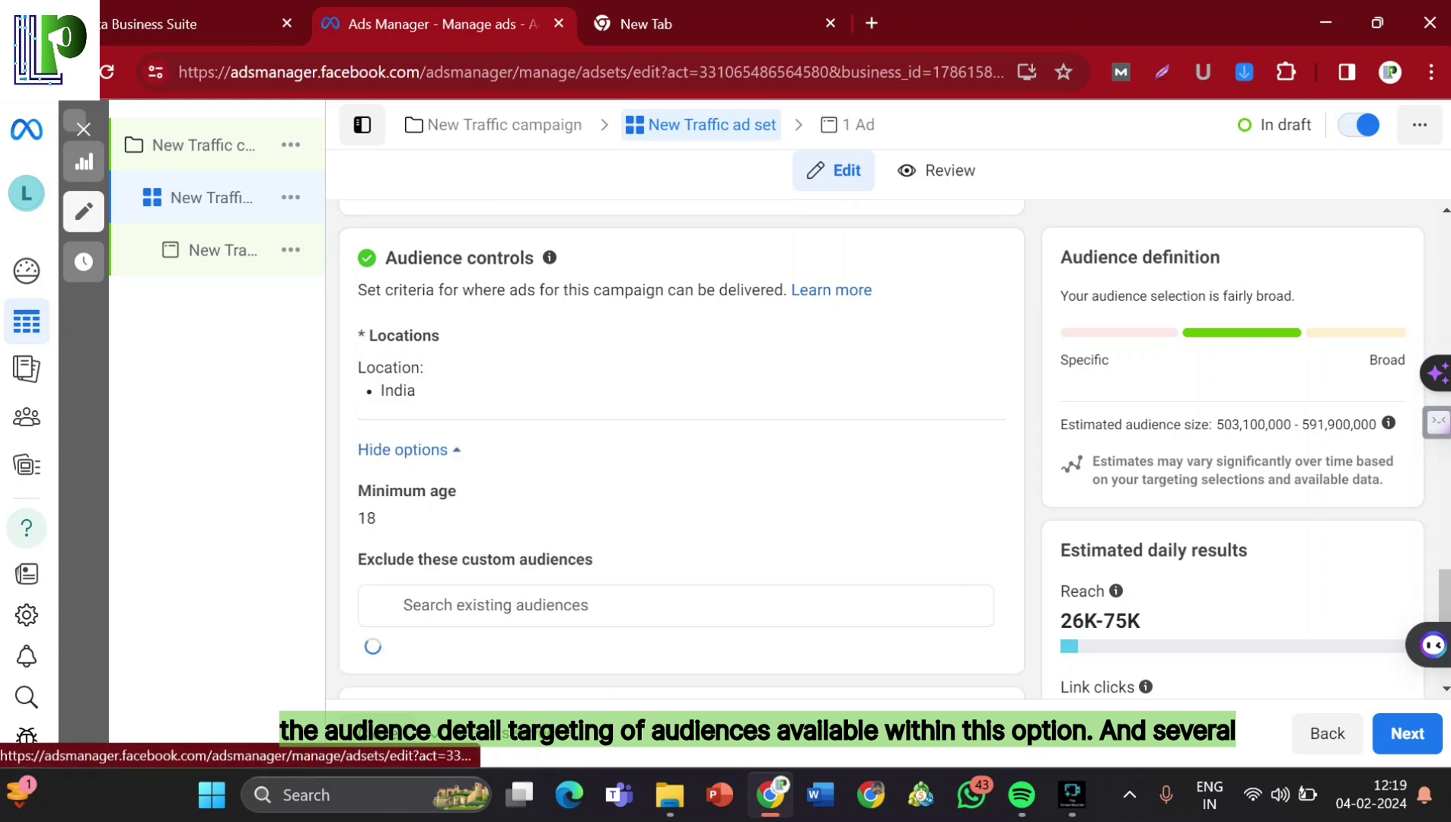
Look over minimum age 18, custom audience exclusions and languages, then return to the top.
scroll(427, 450, "down", 3)
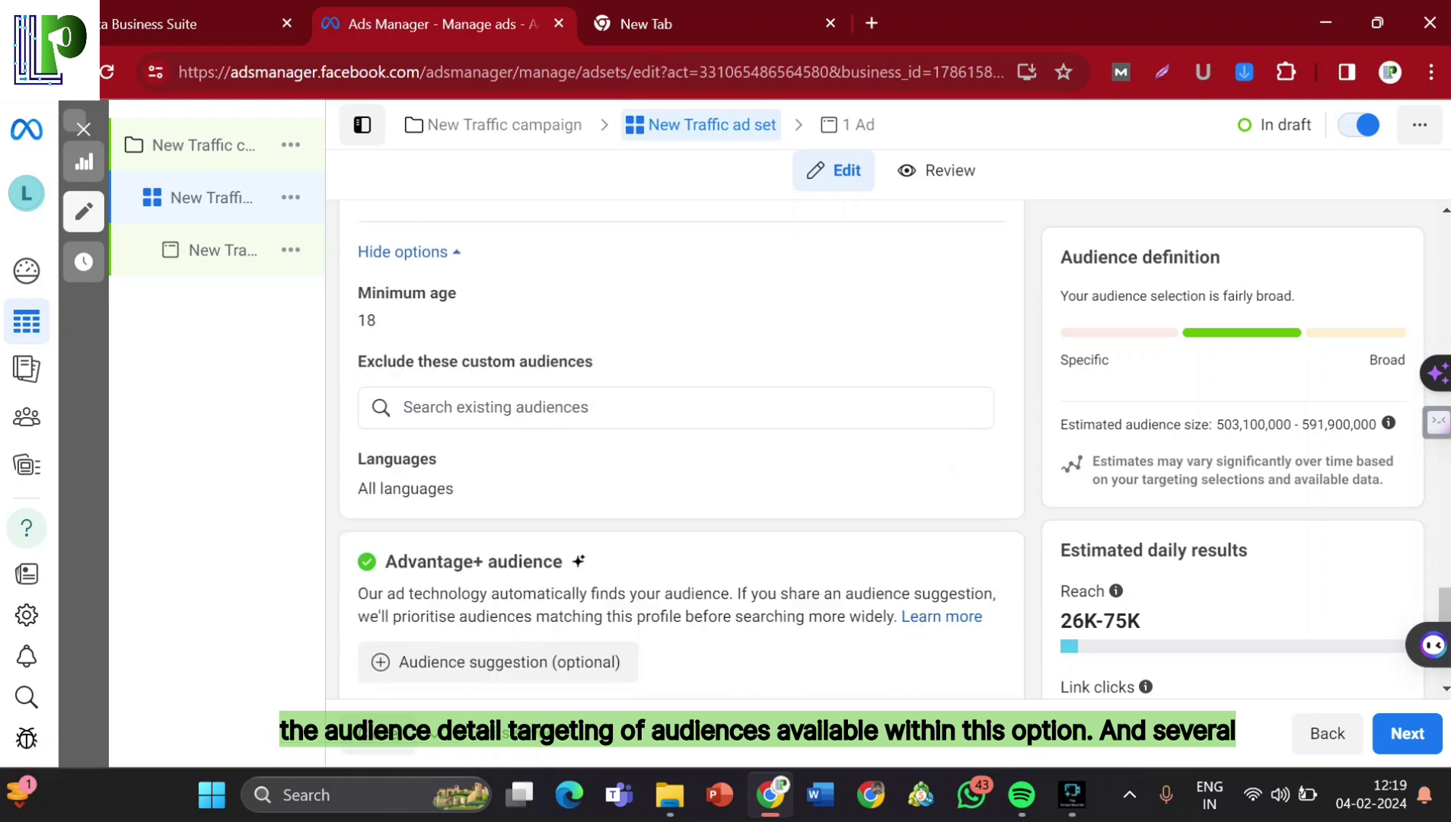
scroll(681, 449, "up", 4)
scroll(682, 450, "down", 7)
scroll(682, 449, "up", 5)
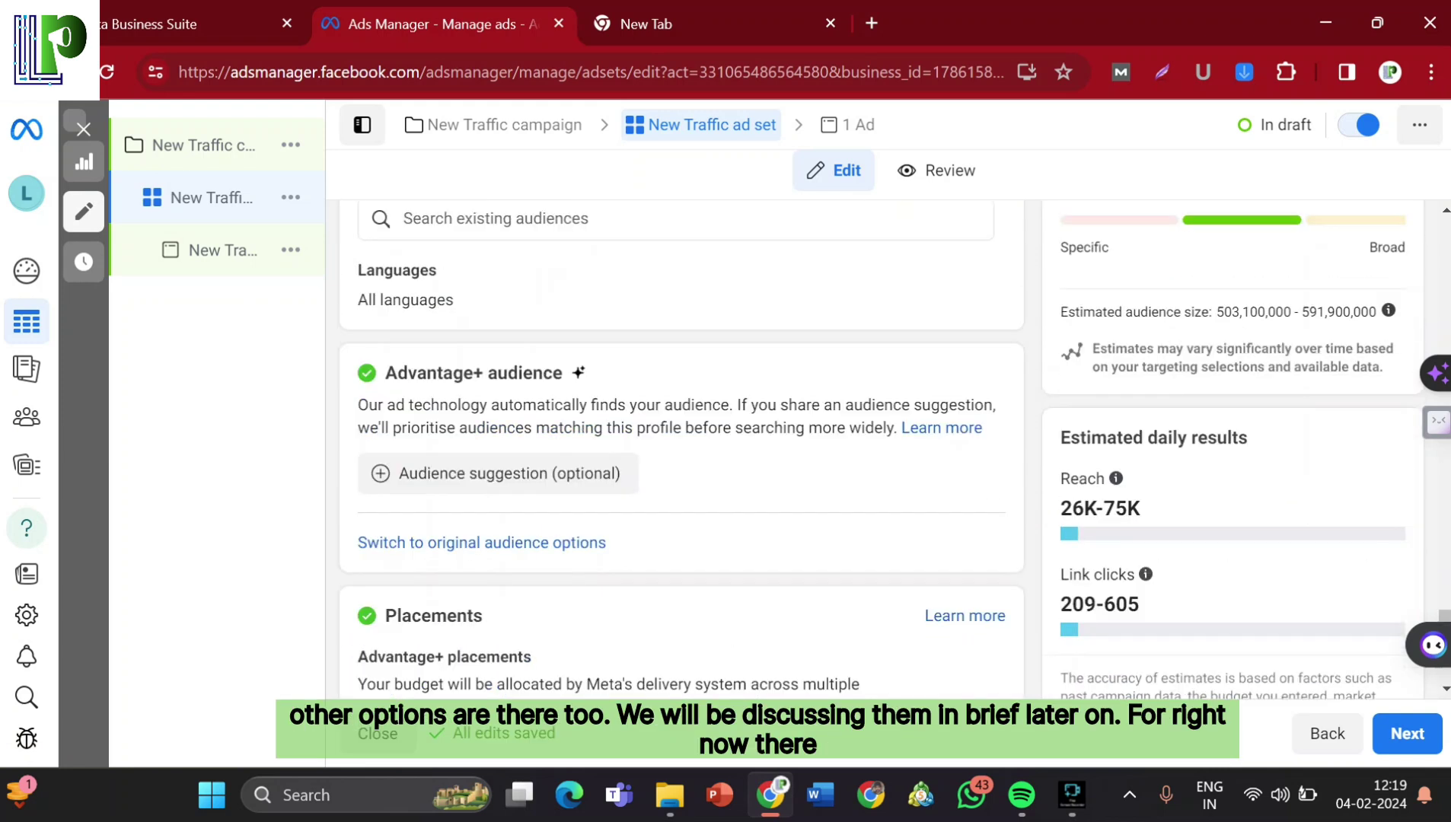
scroll(681, 449, "down", 5)
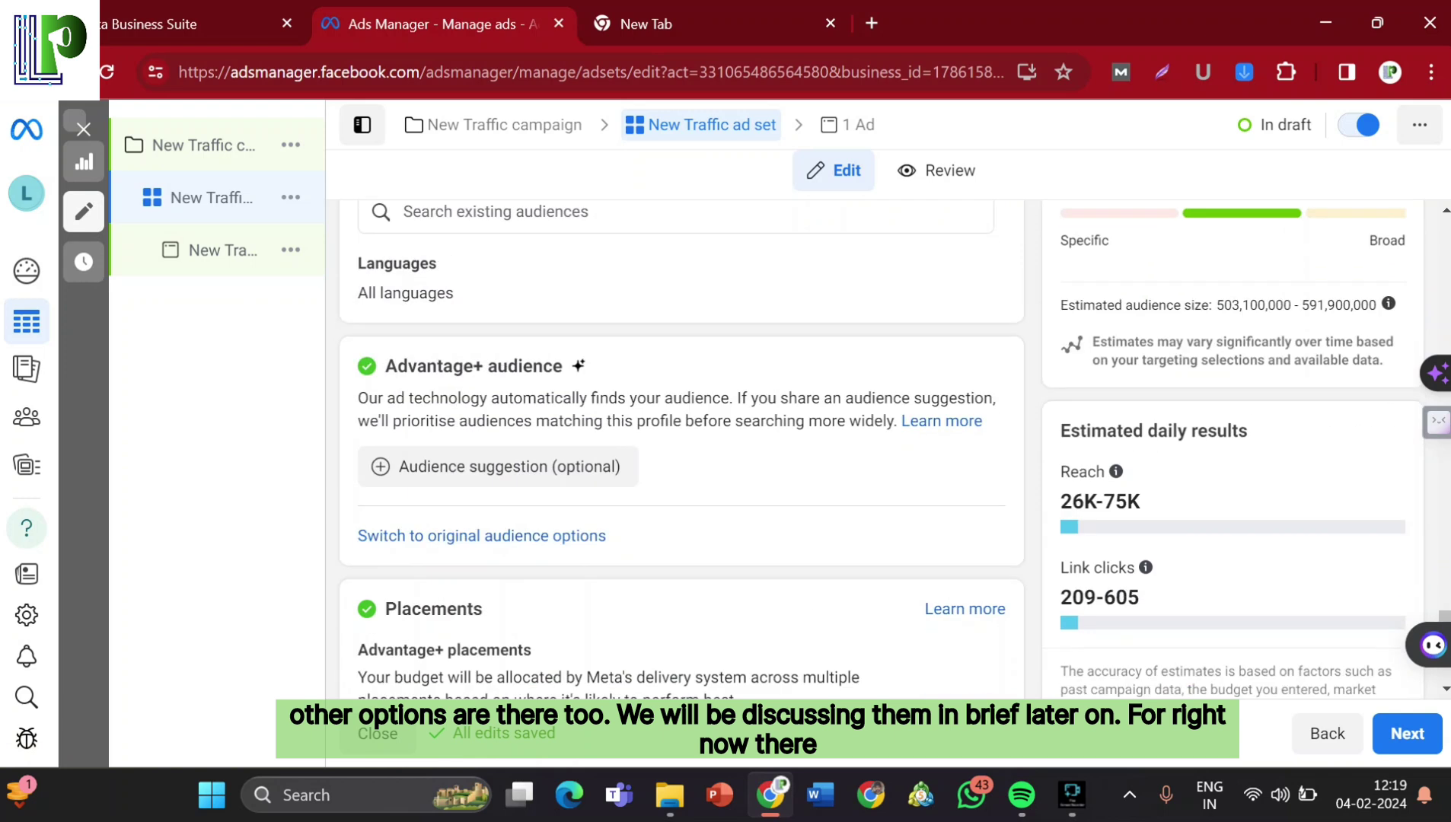
scroll(681, 449, "up", 3)
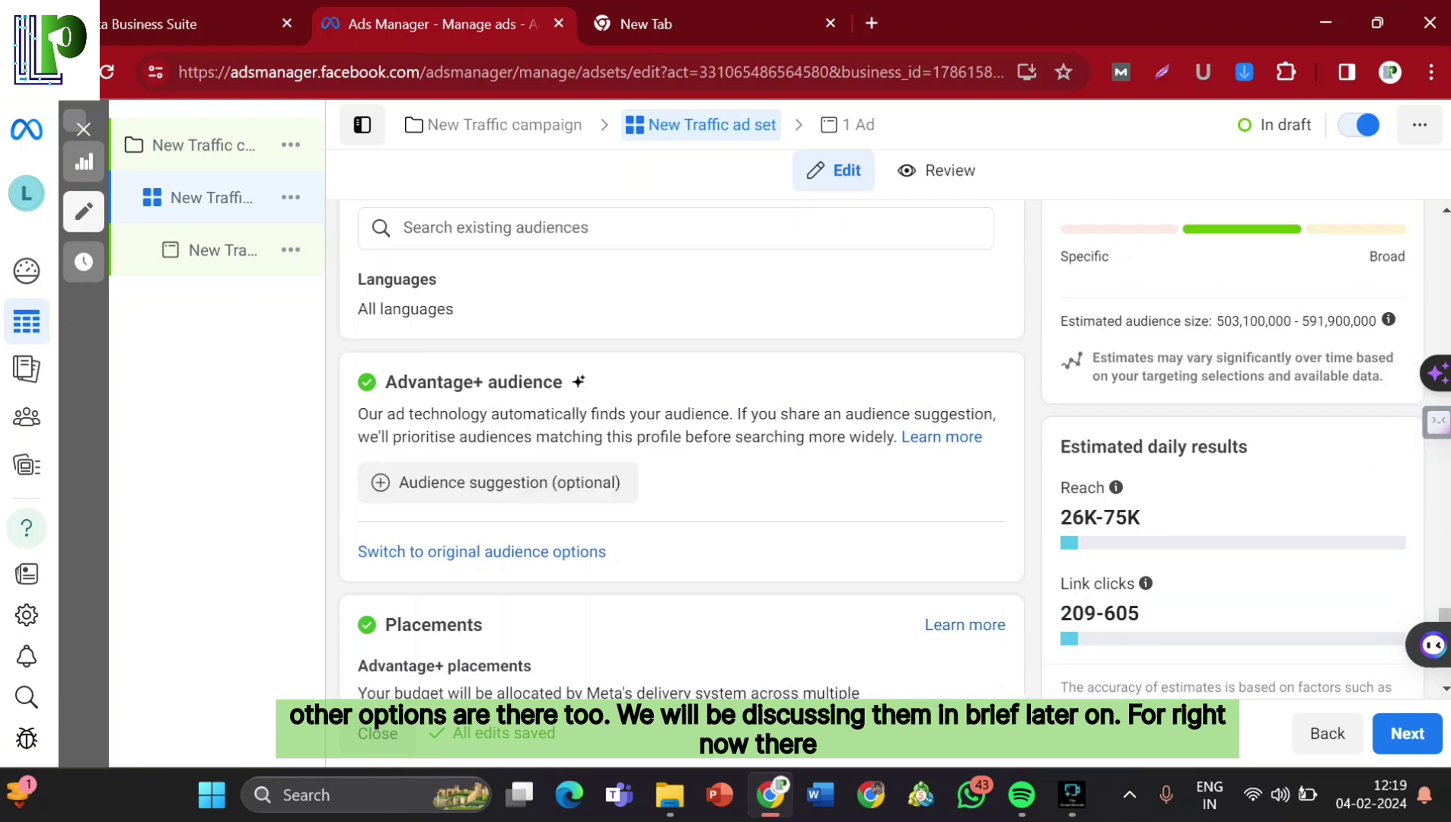
scroll(681, 449, "down", 3)
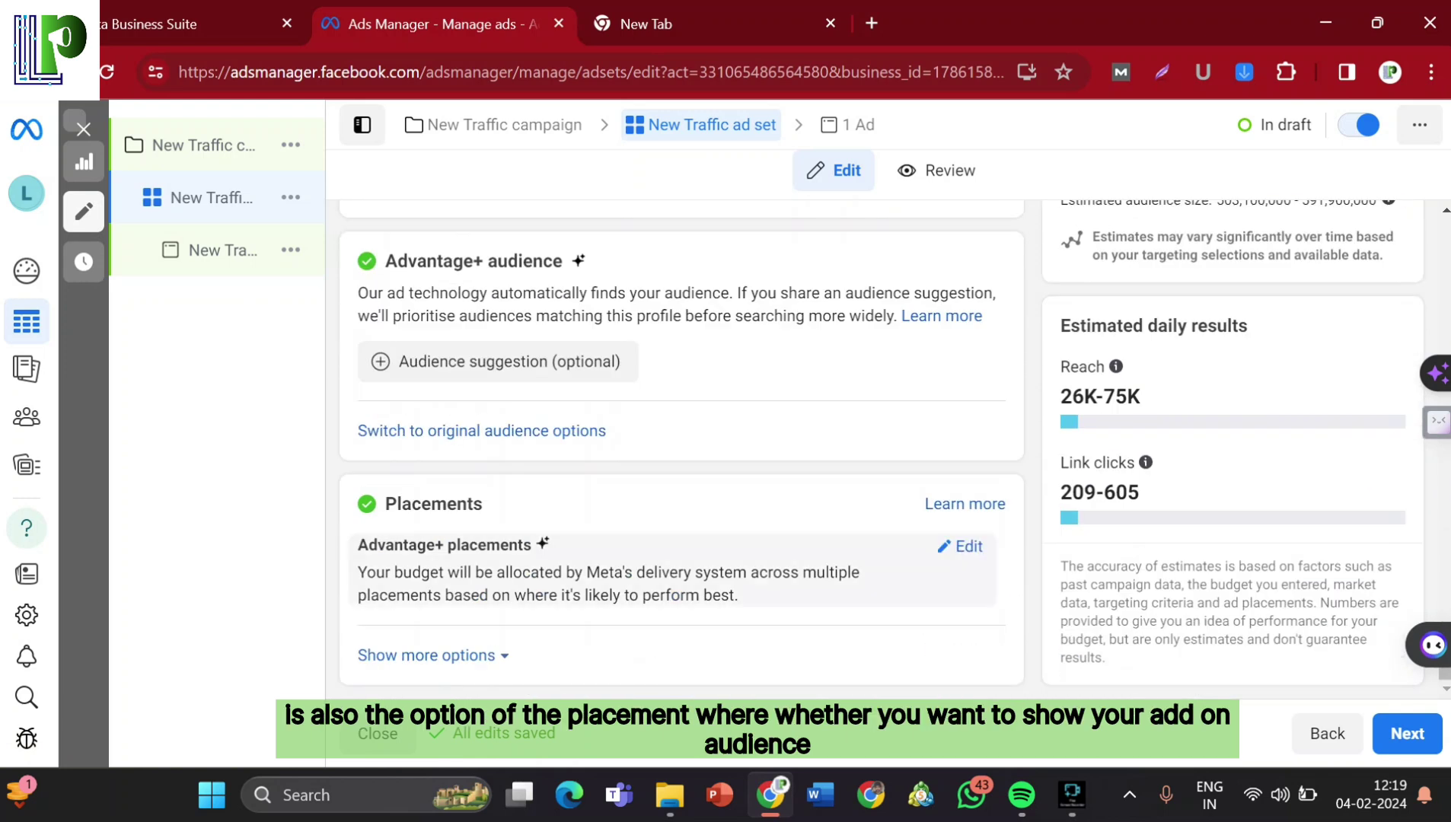
scroll(681, 449, "up", 1)
mouse_move(670, 579)
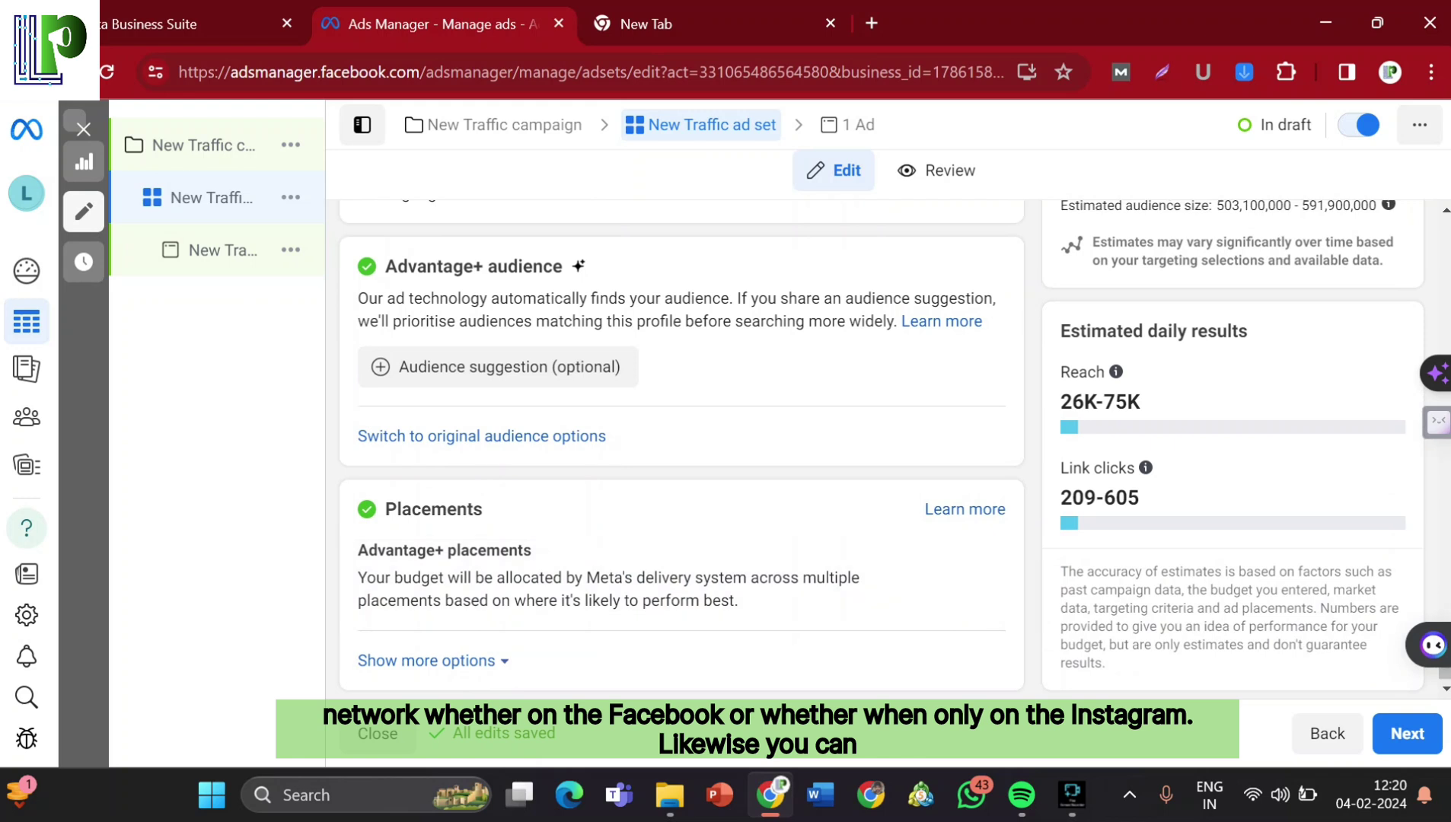
scroll(681, 449, "up", 1)
scroll(681, 449, "up", 15)
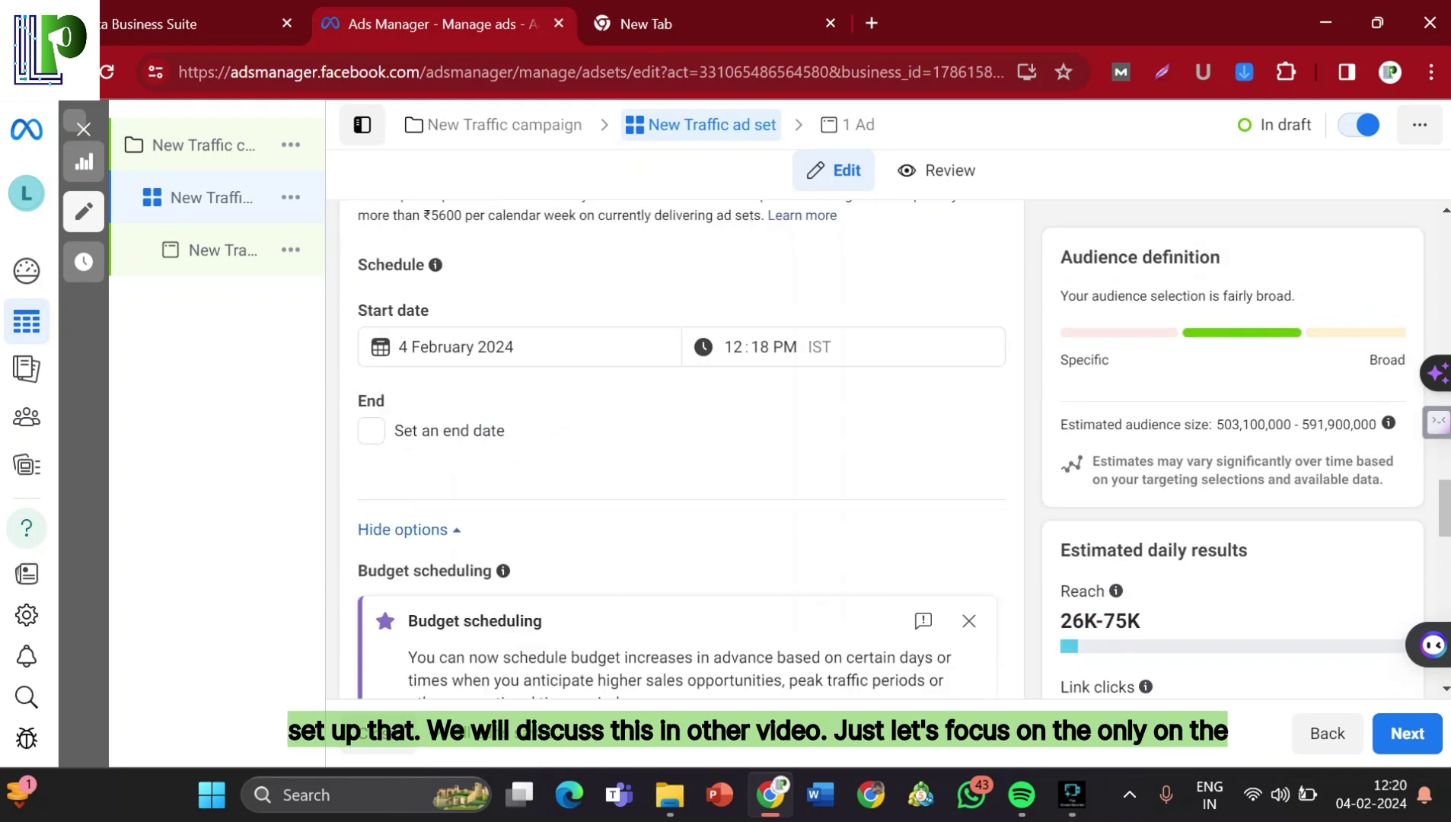
scroll(682, 449, "up", 8)
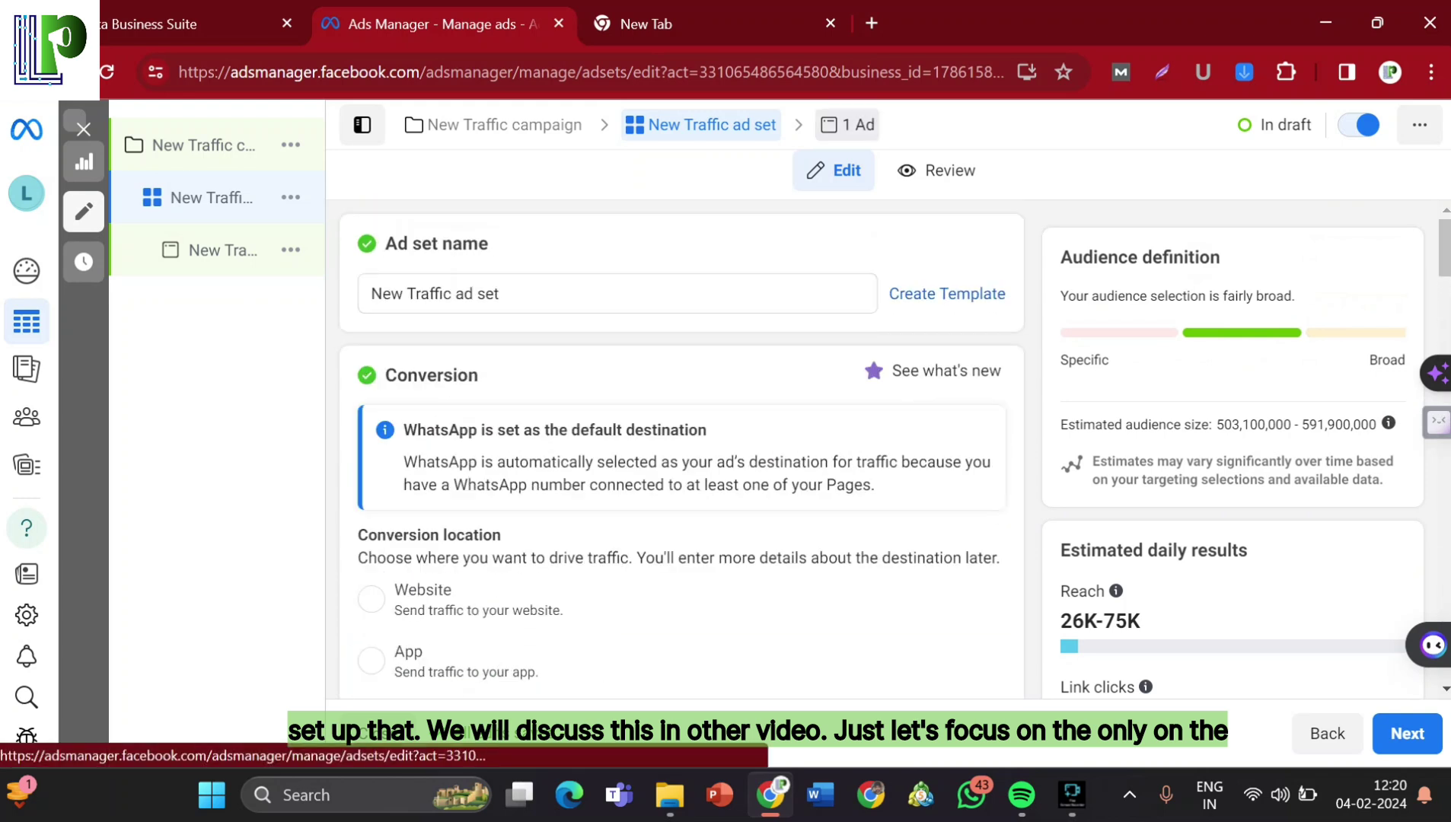
Open the New Traffic ad and dismiss the carousel ad recommendation.
left_click(847, 124)
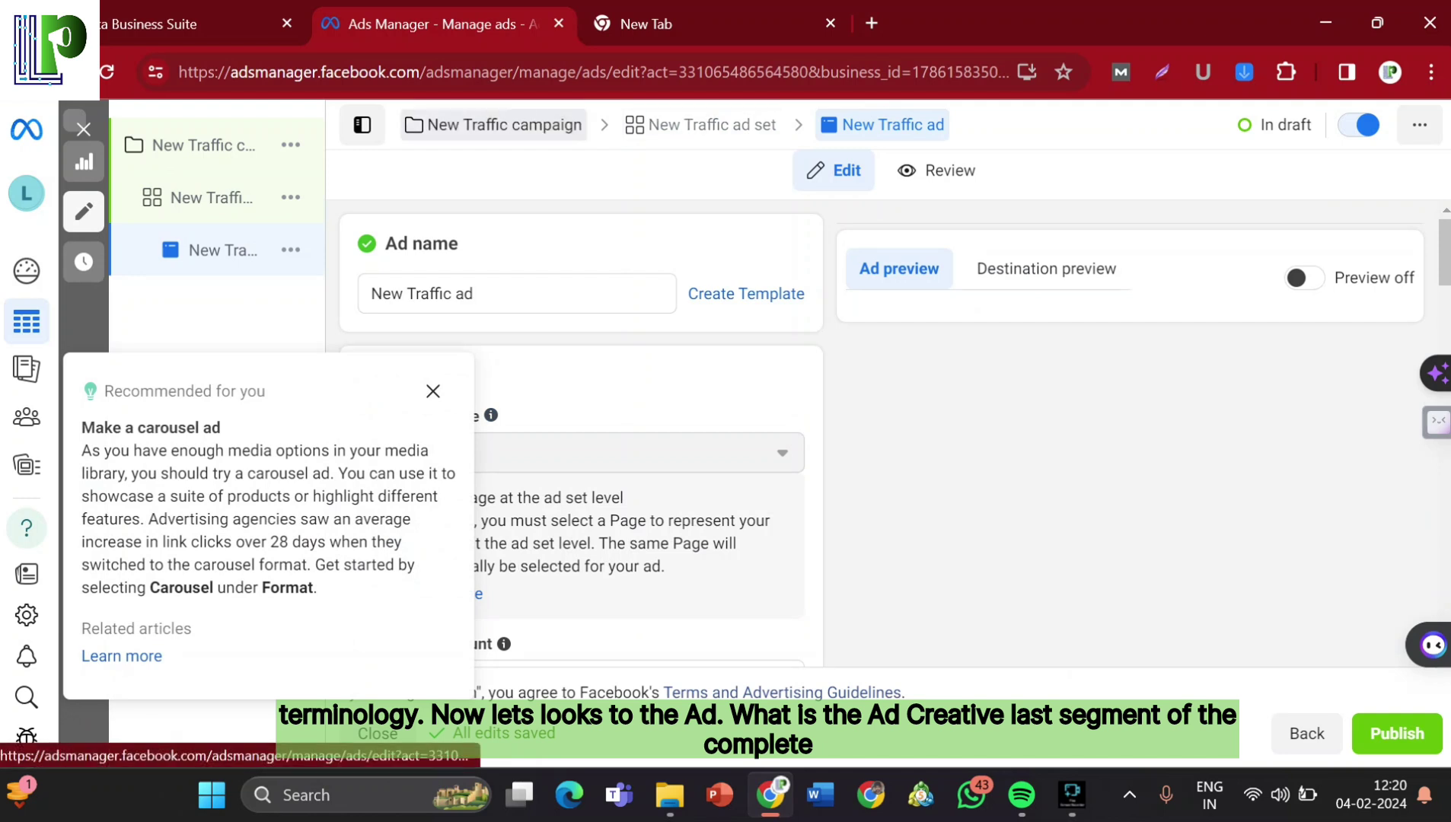
left_click(434, 390)
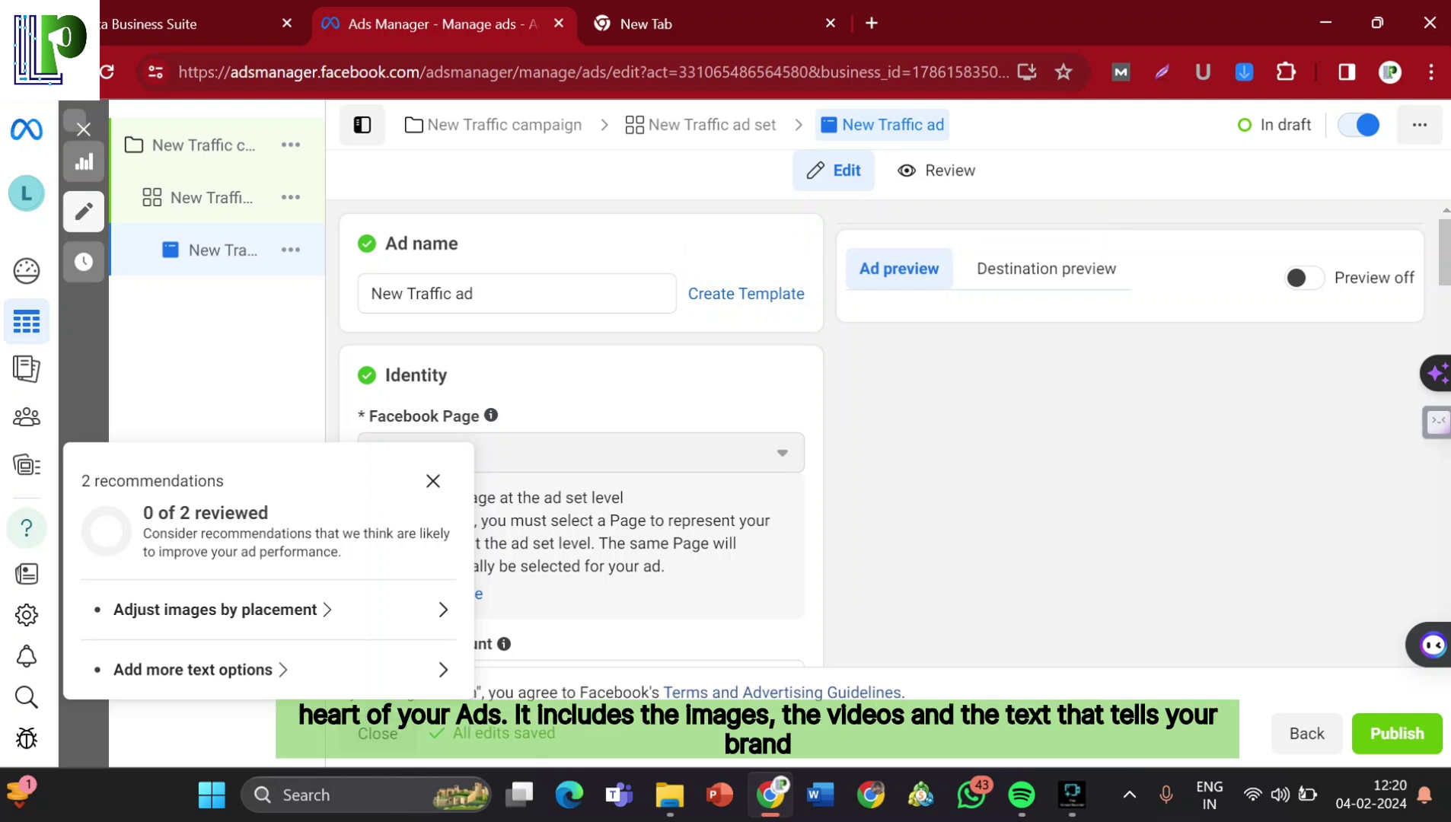
scroll(581, 427, "down", 5)
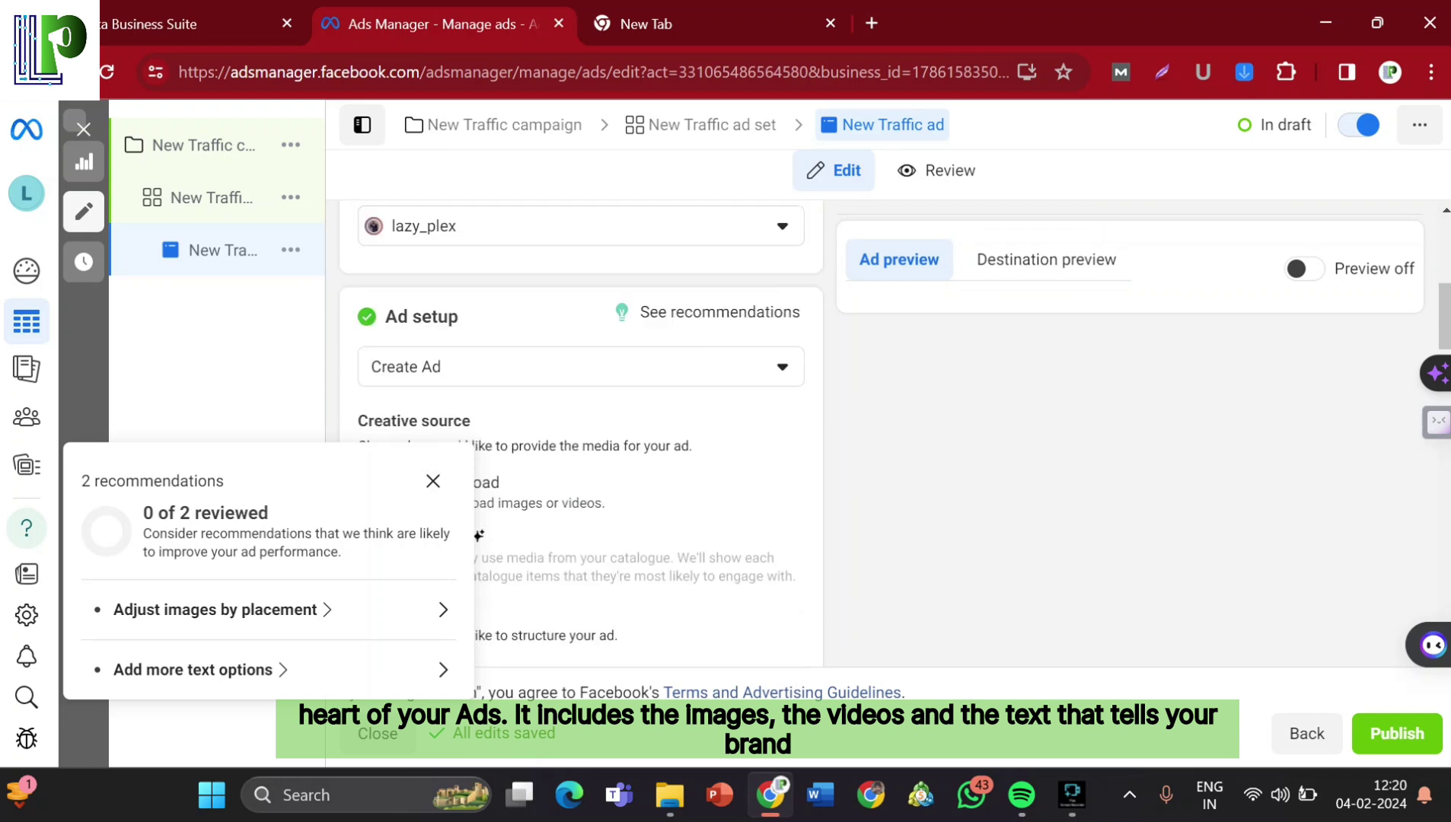
scroll(581, 426, "down", 6)
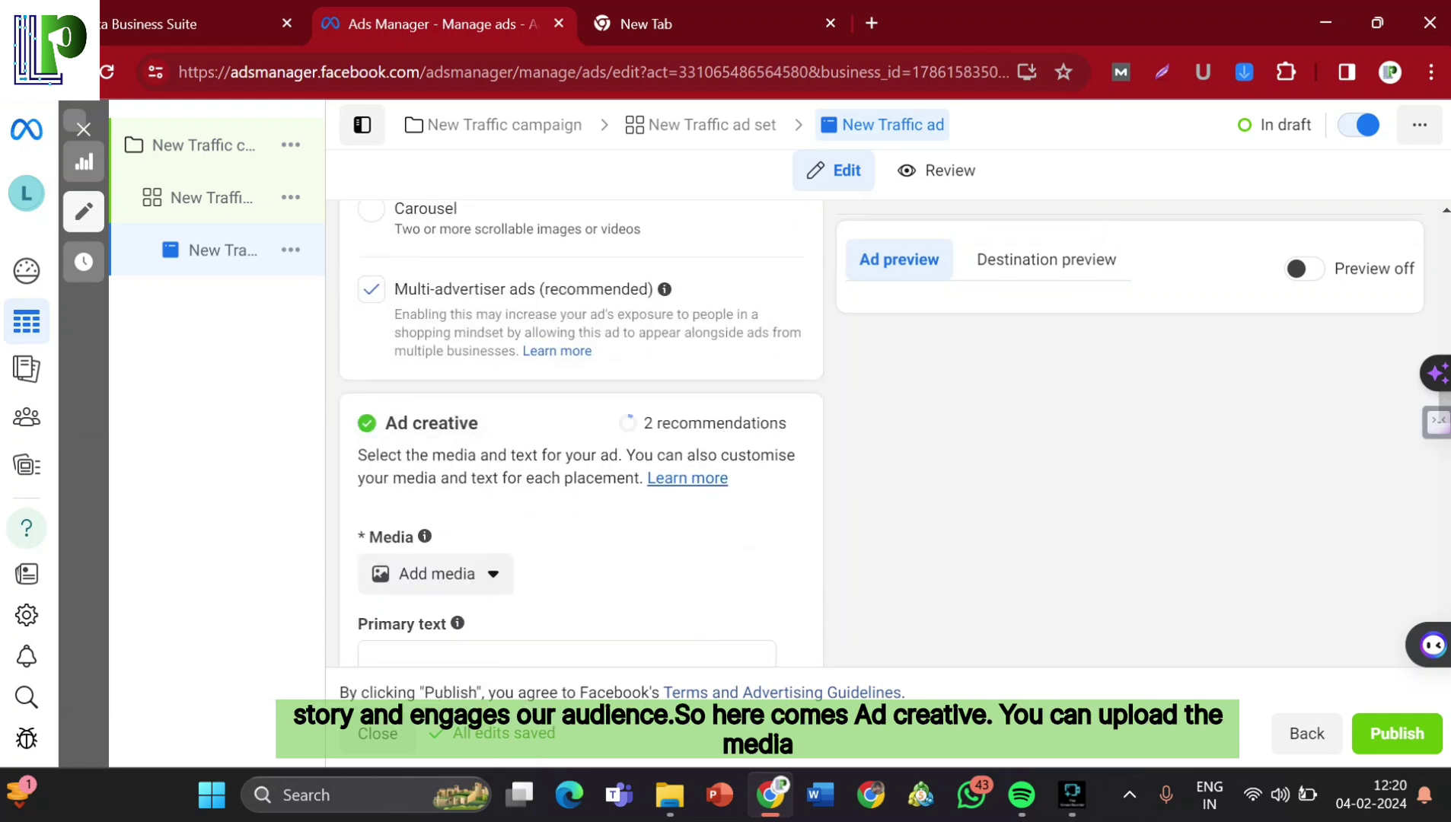
scroll(581, 427, "down", 2)
Bring the ad creative into view, showing headline 'Chat with us' and text optimisation.
scroll(581, 434, "up", 1)
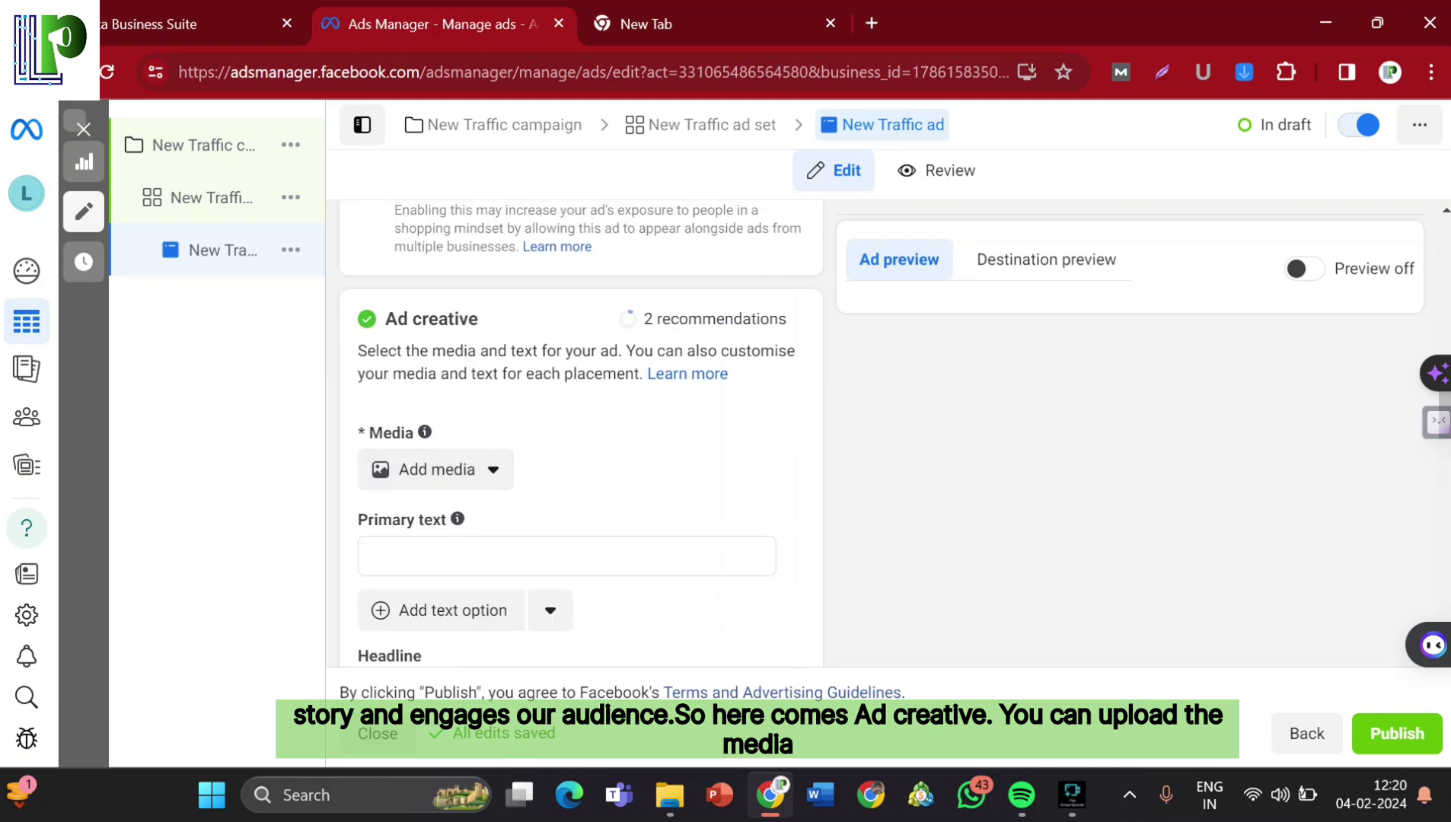
scroll(434, 427, "down", 1)
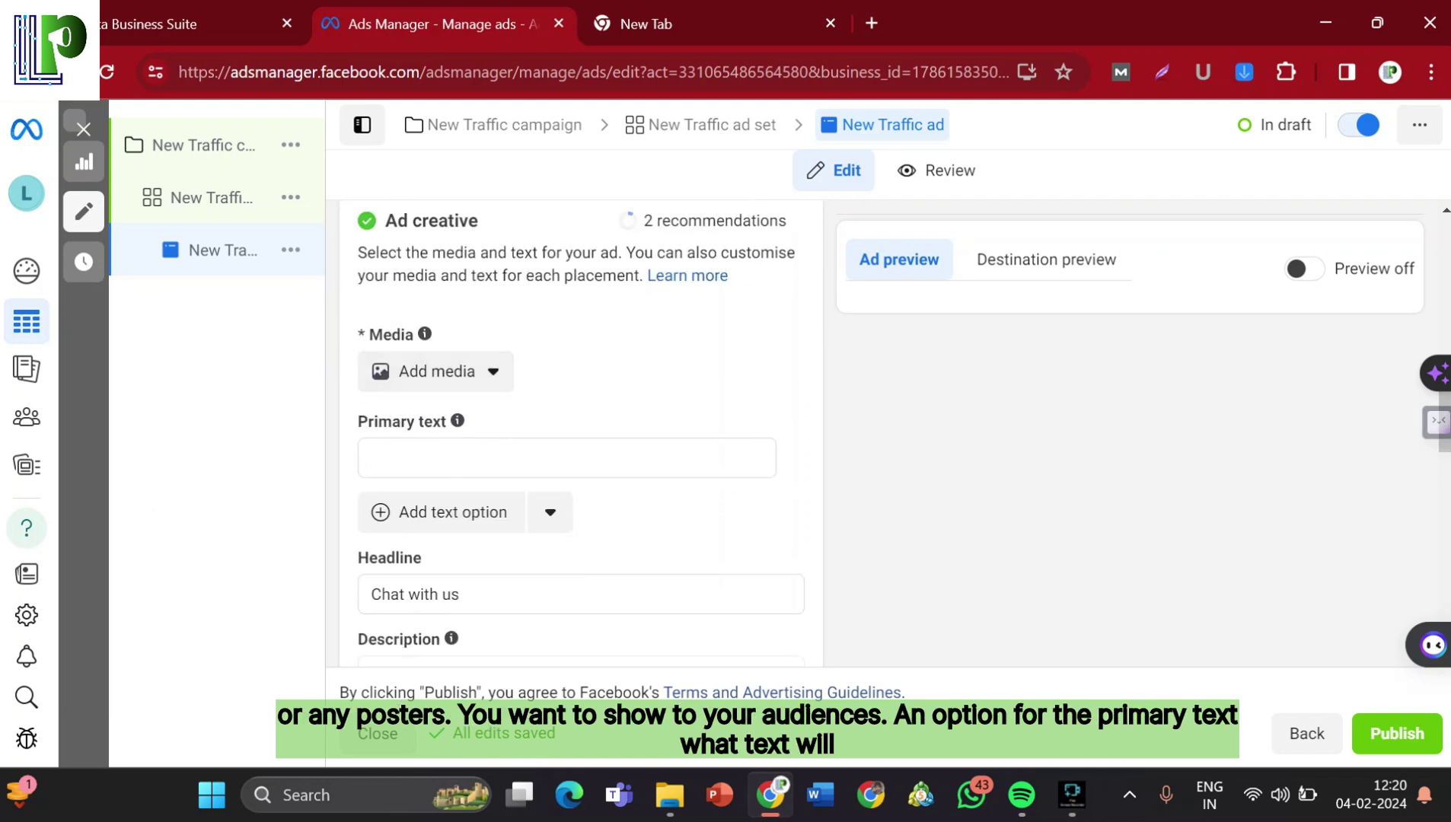
scroll(581, 434, "down", 1)
scroll(457, 389, "down", 3)
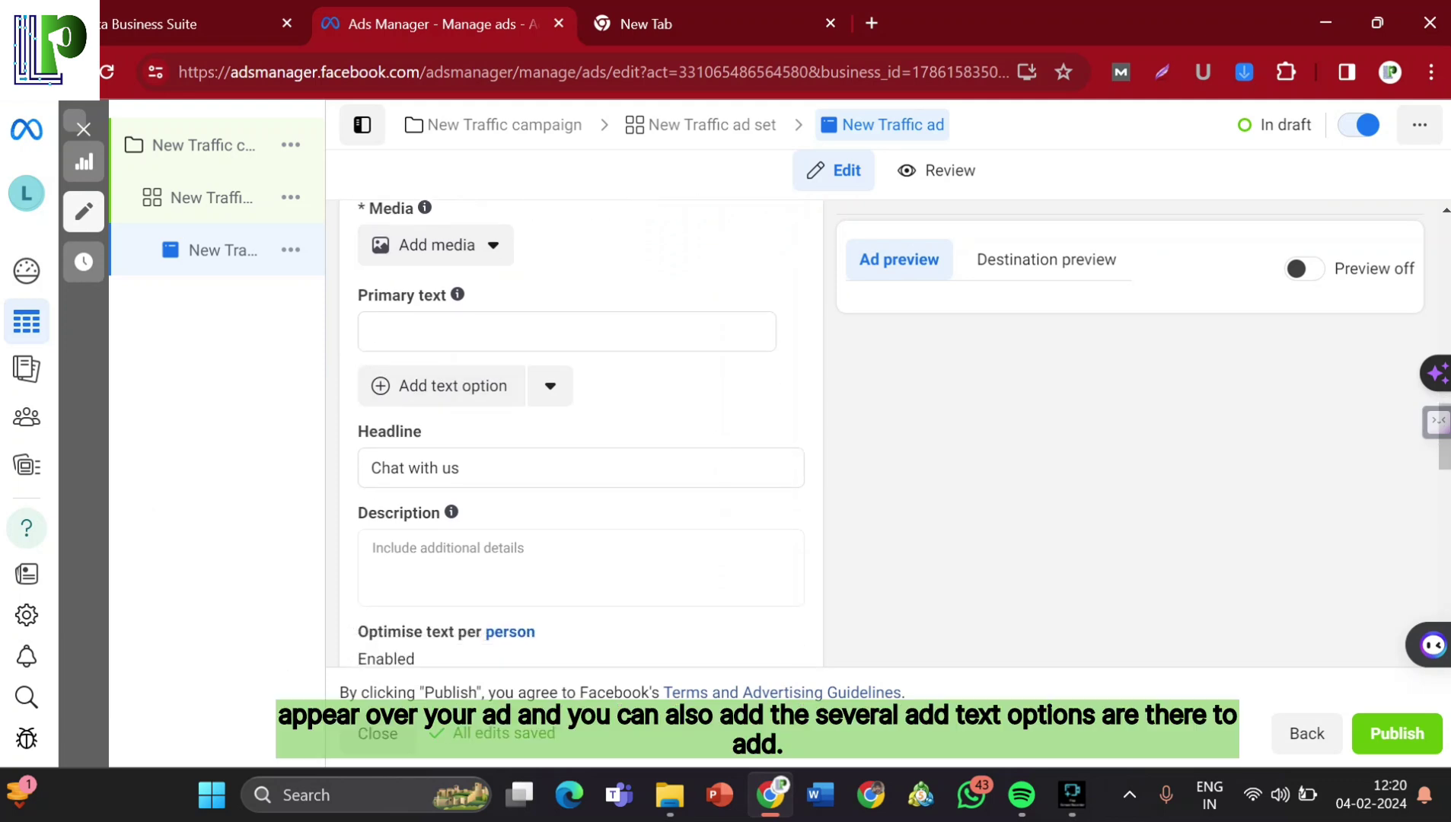
scroll(578, 426, "down", 1)
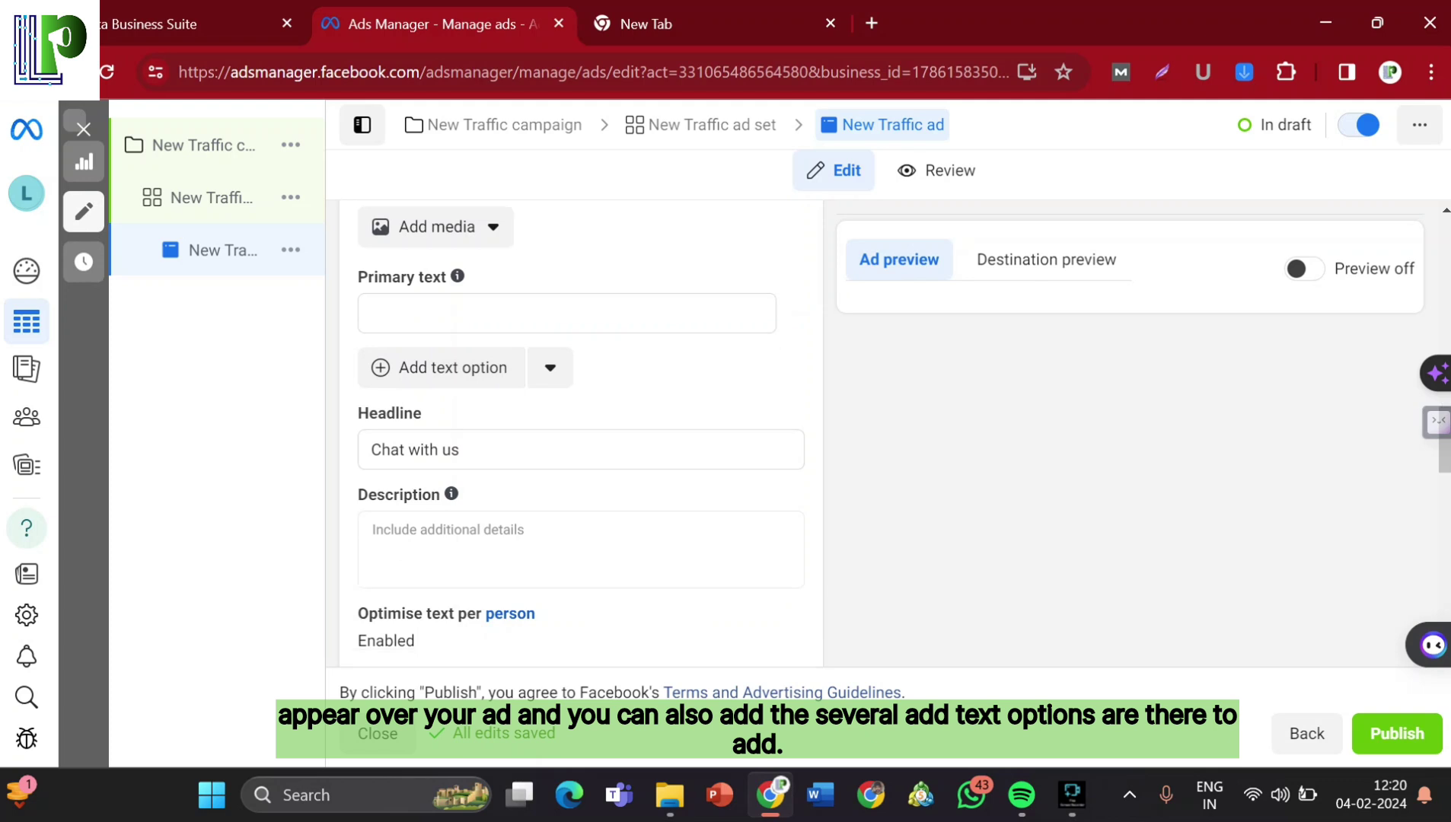
scroll(548, 361, "down", 1)
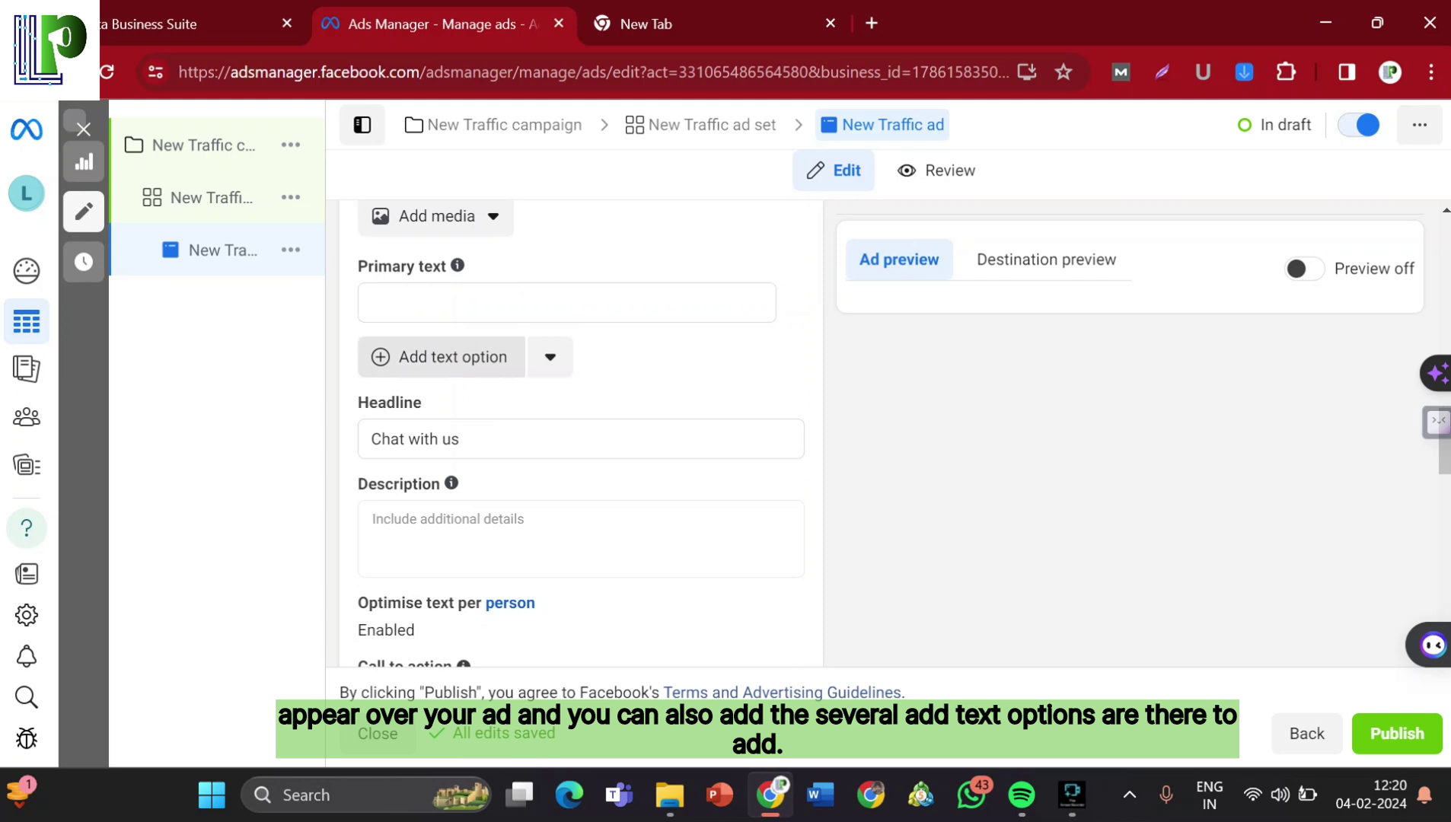
Add a second primary text option, then remove the empty field.
left_click(441, 358)
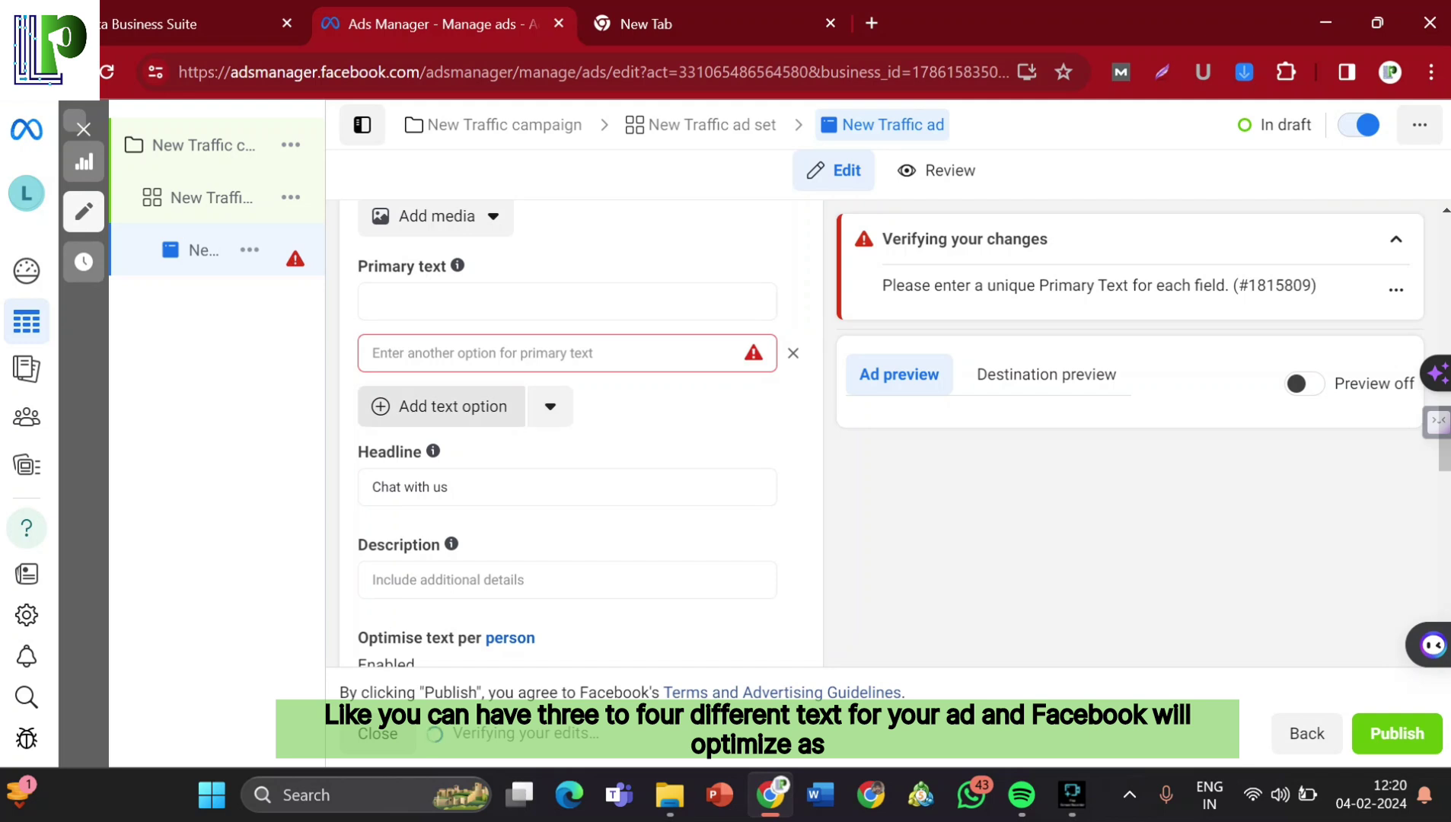
scroll(568, 434, "down", 1)
scroll(567, 434, "up", 2)
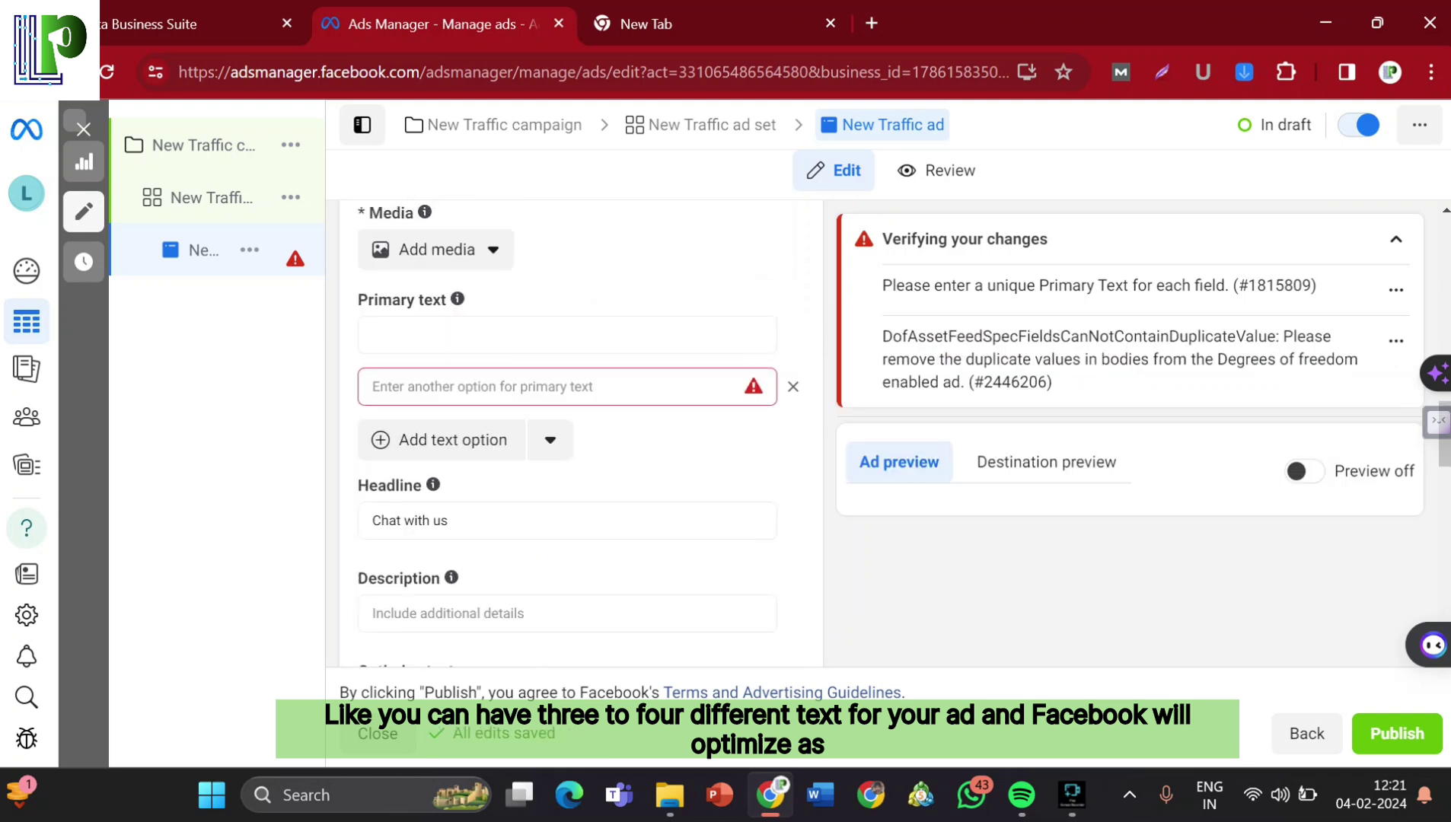
left_click(794, 405)
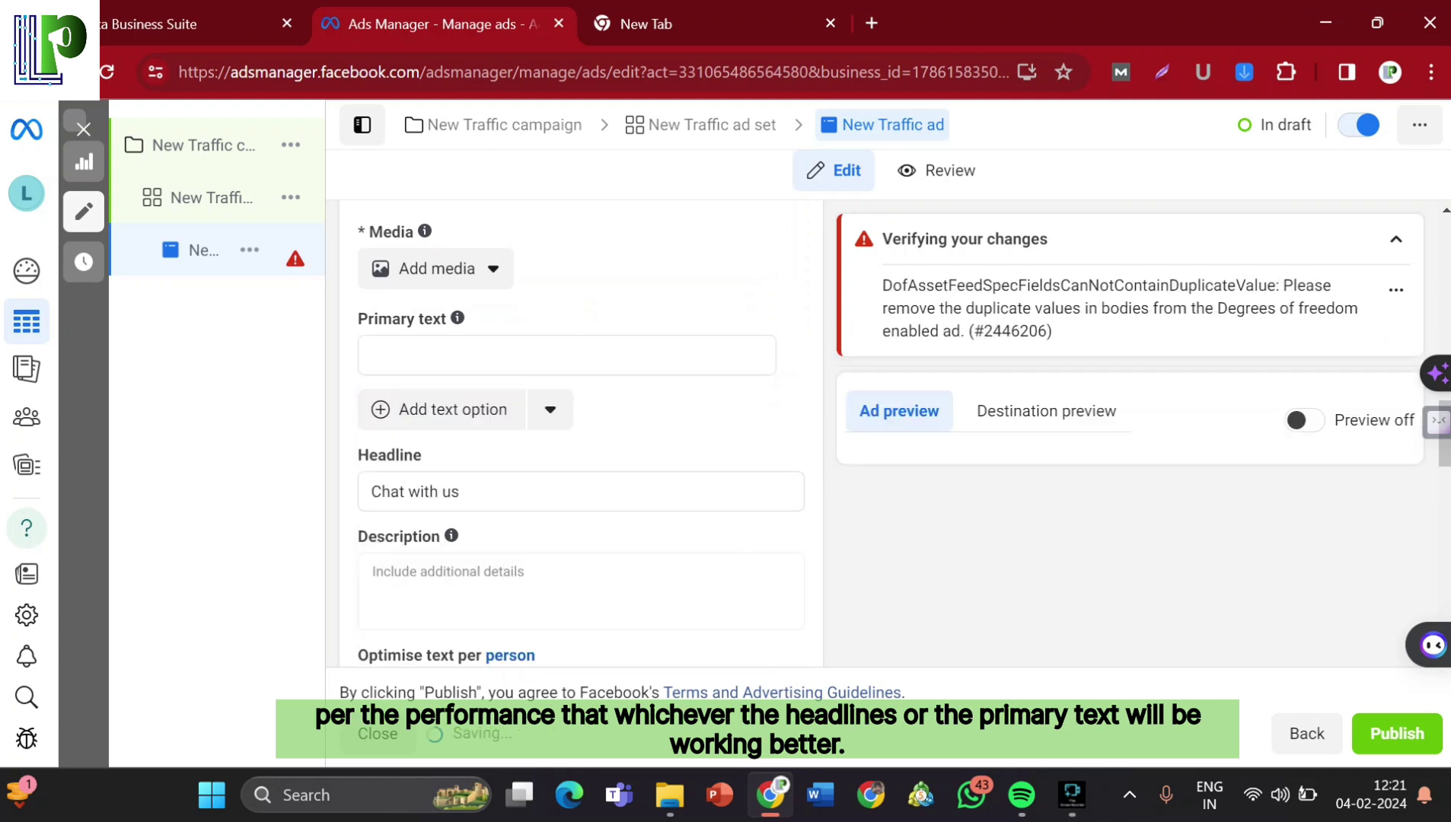
Review the rest of the New Traffic ad form, with its Page set at ad set level.
scroll(580, 440, "down", 1)
scroll(580, 440, "down", 1)
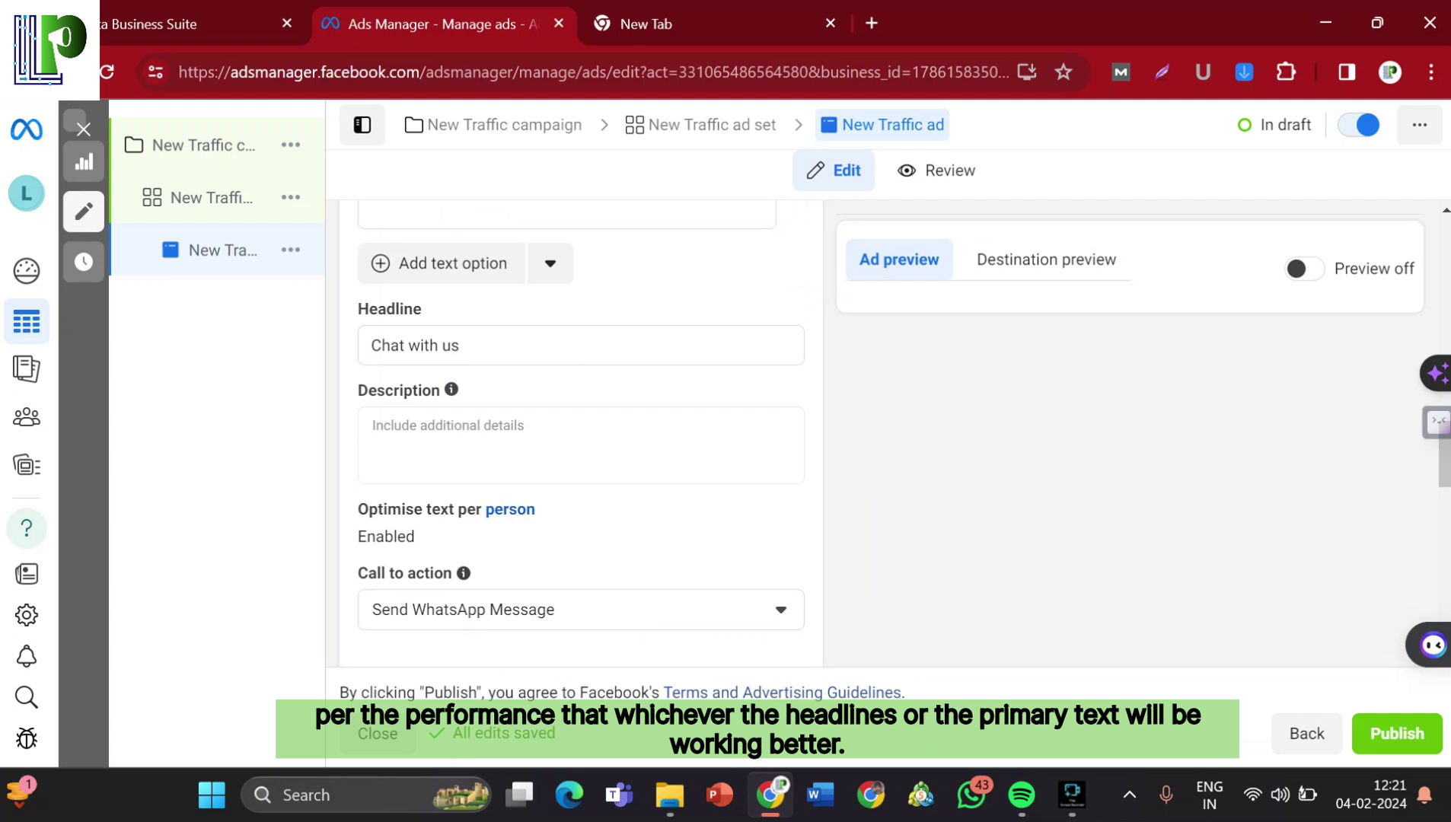
scroll(580, 342, "up", 1)
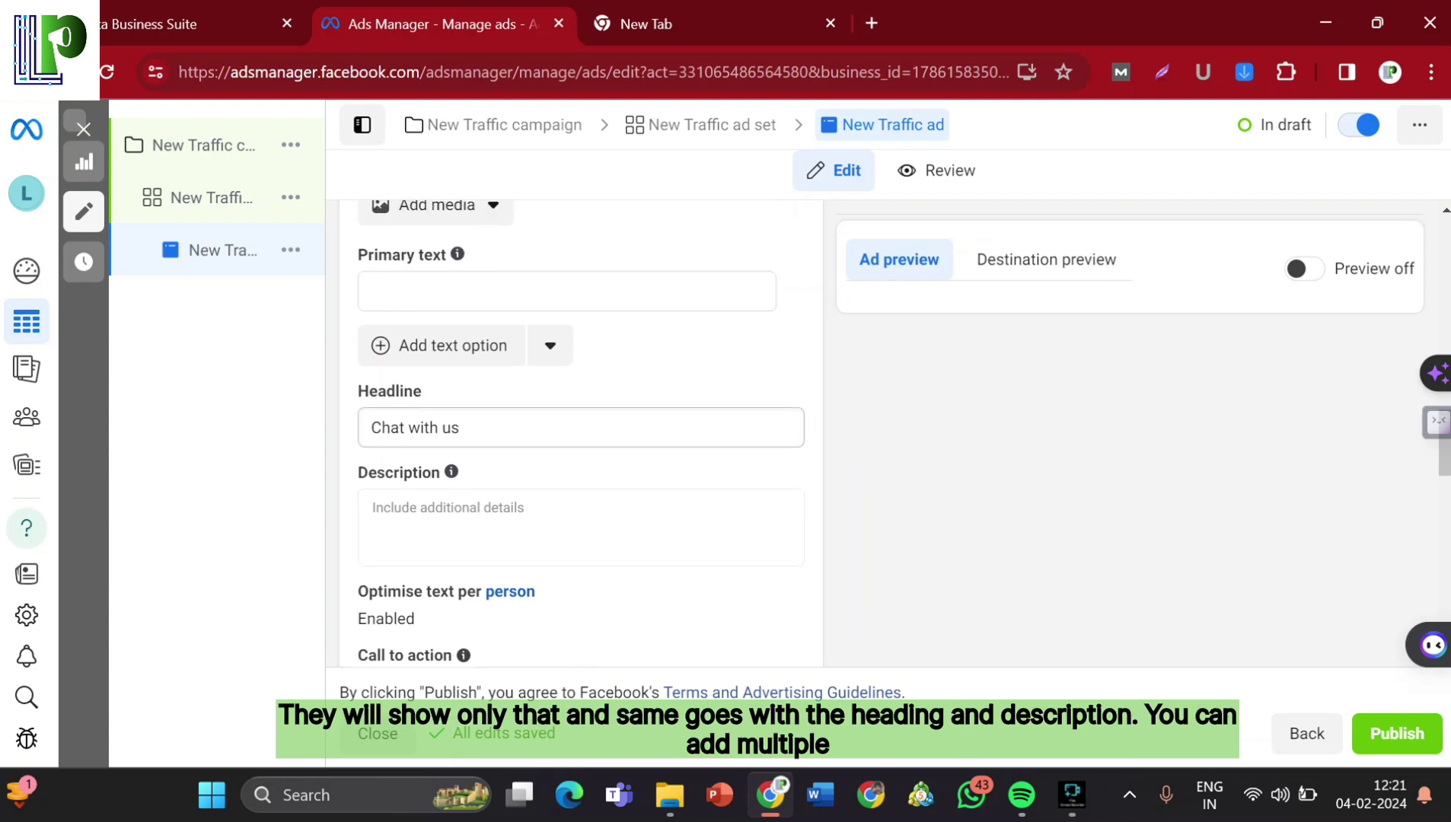
scroll(580, 343, "down", 1)
scroll(581, 434, "down", 2)
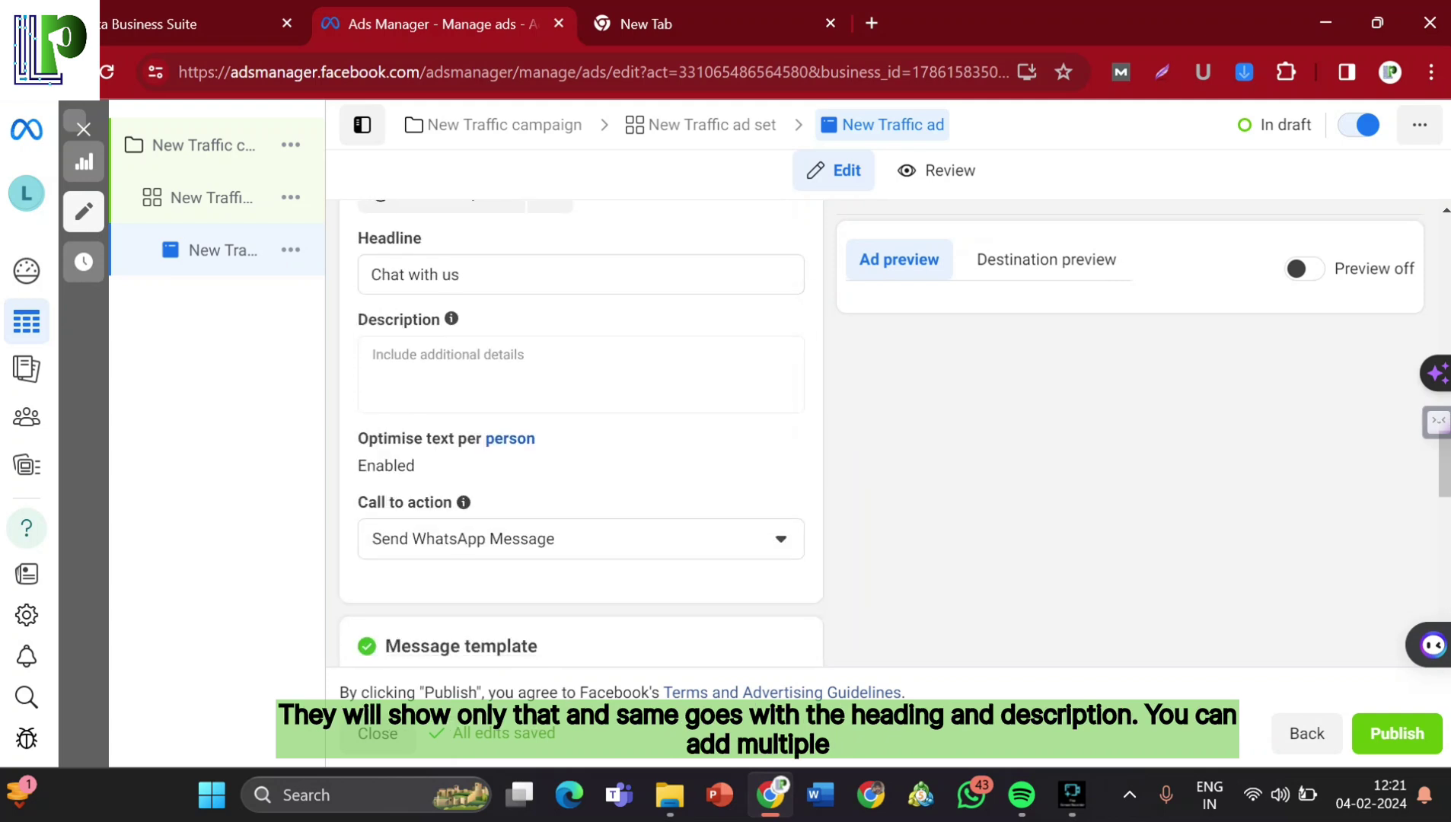
scroll(580, 440, "down", 4)
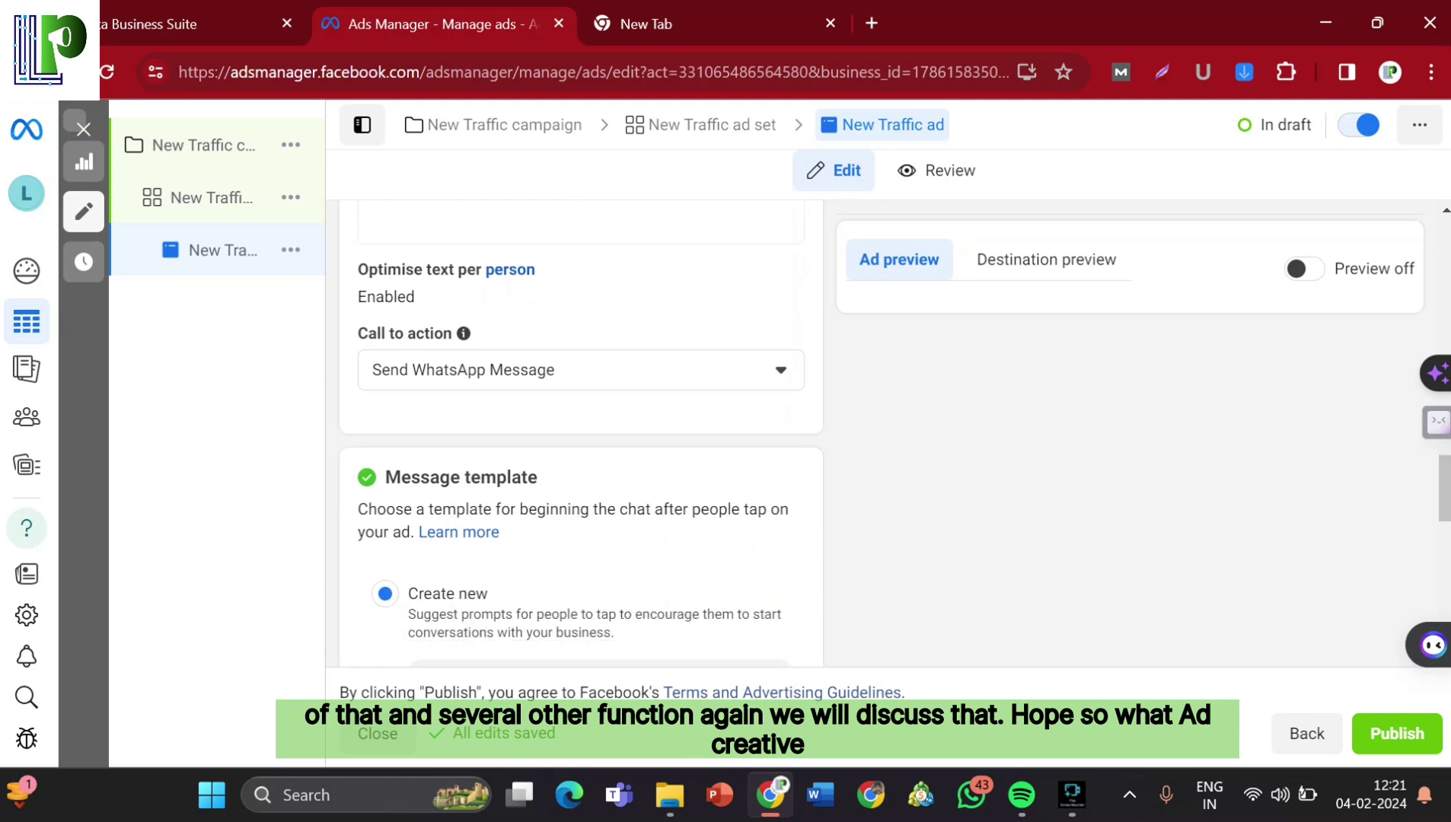
scroll(580, 440, "down", 5)
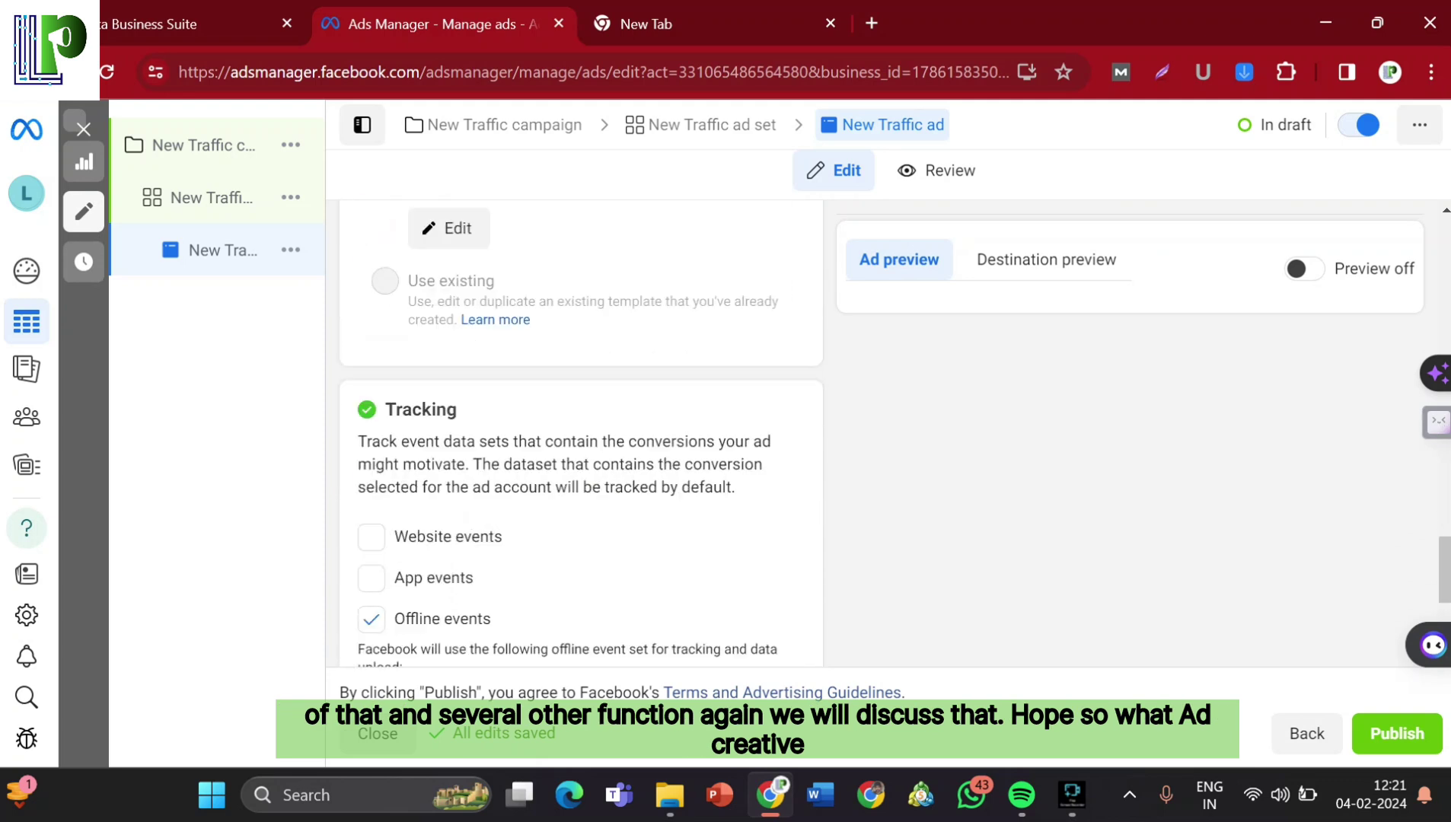
scroll(581, 434, "up", 15)
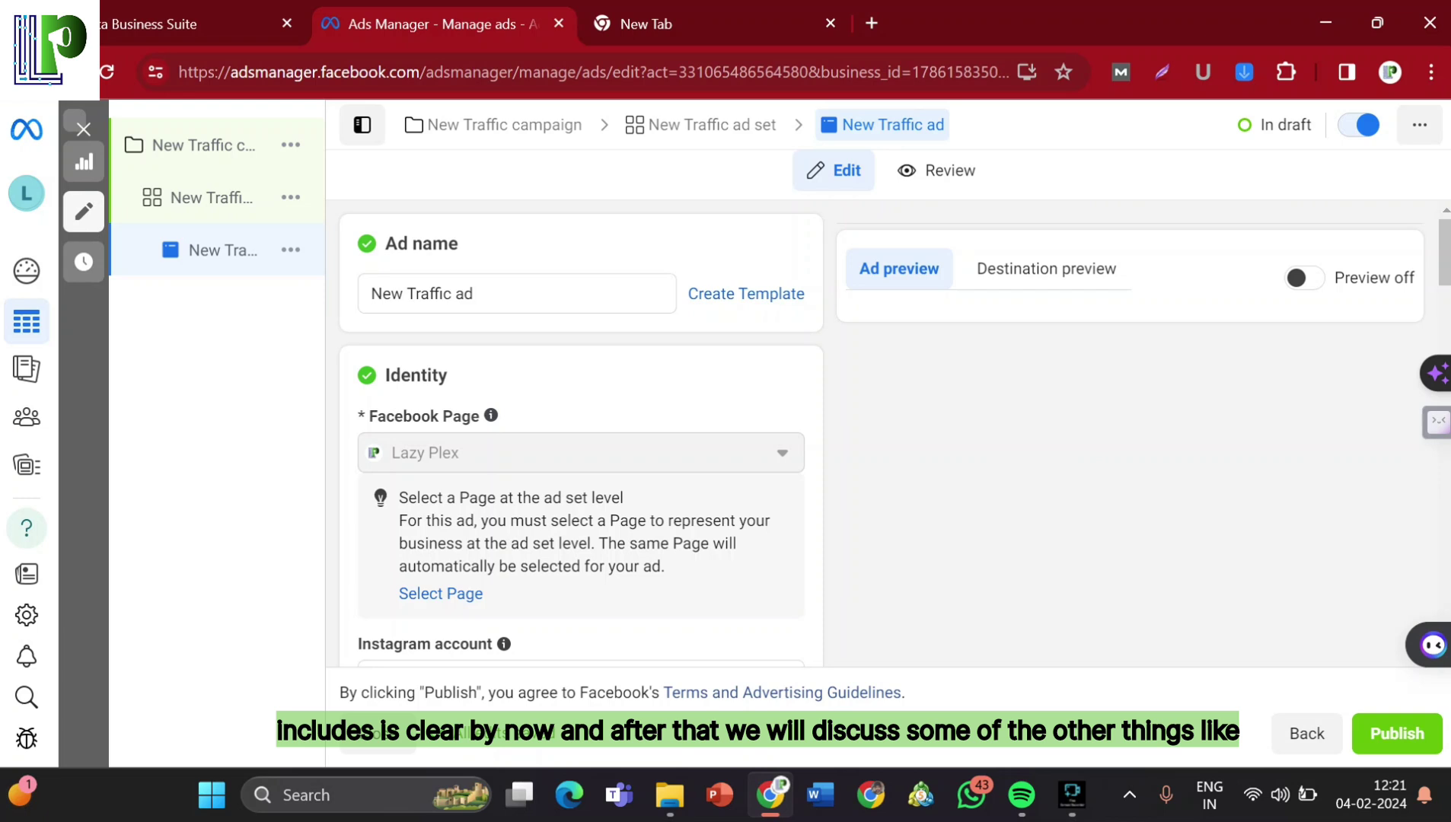
Open the New Traffic campaign, then the Account overview listing Digital Bundle, Mega Digital Bundle and New Traffic drafts.
left_click(203, 145)
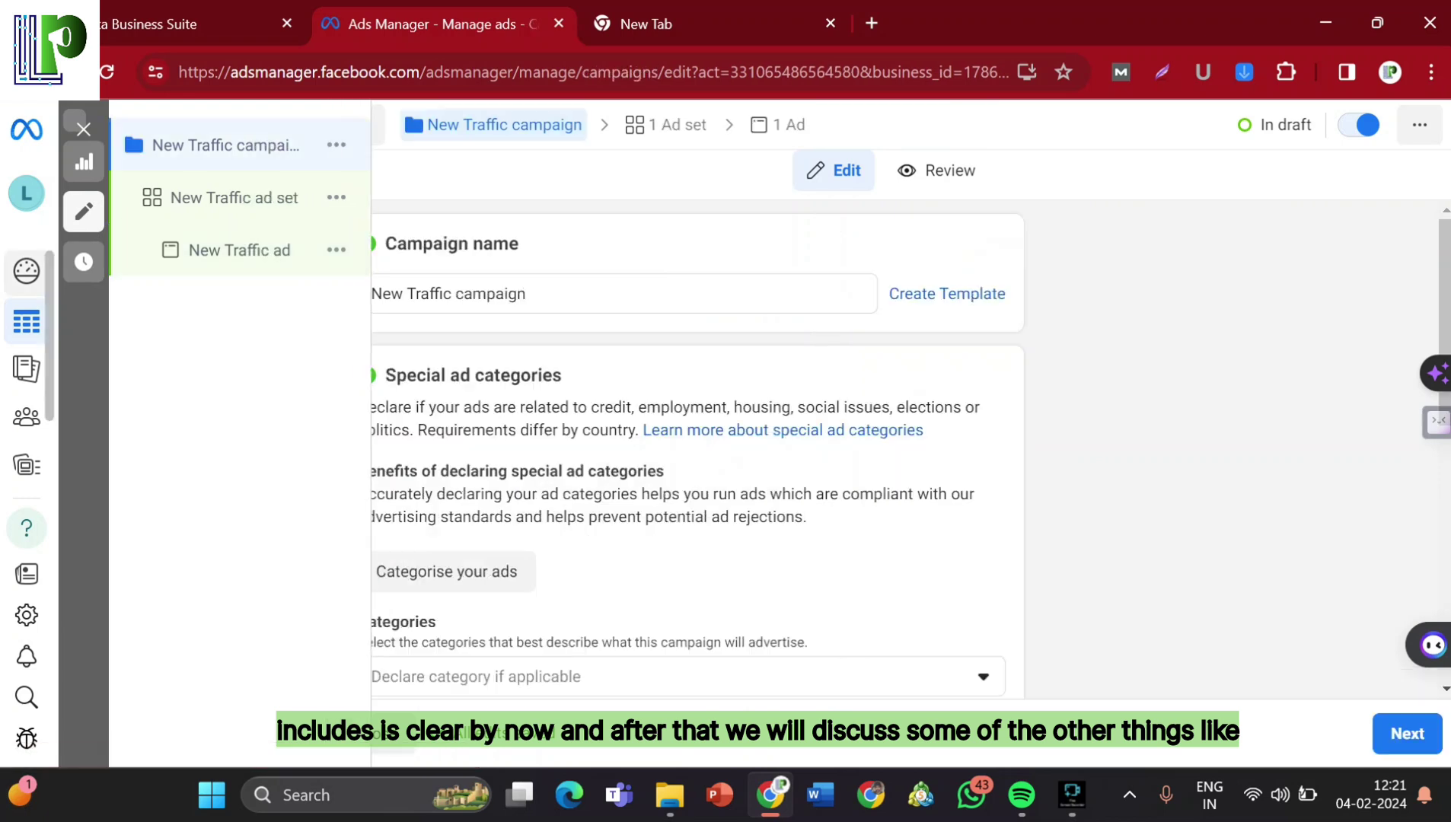
left_click(30, 273)
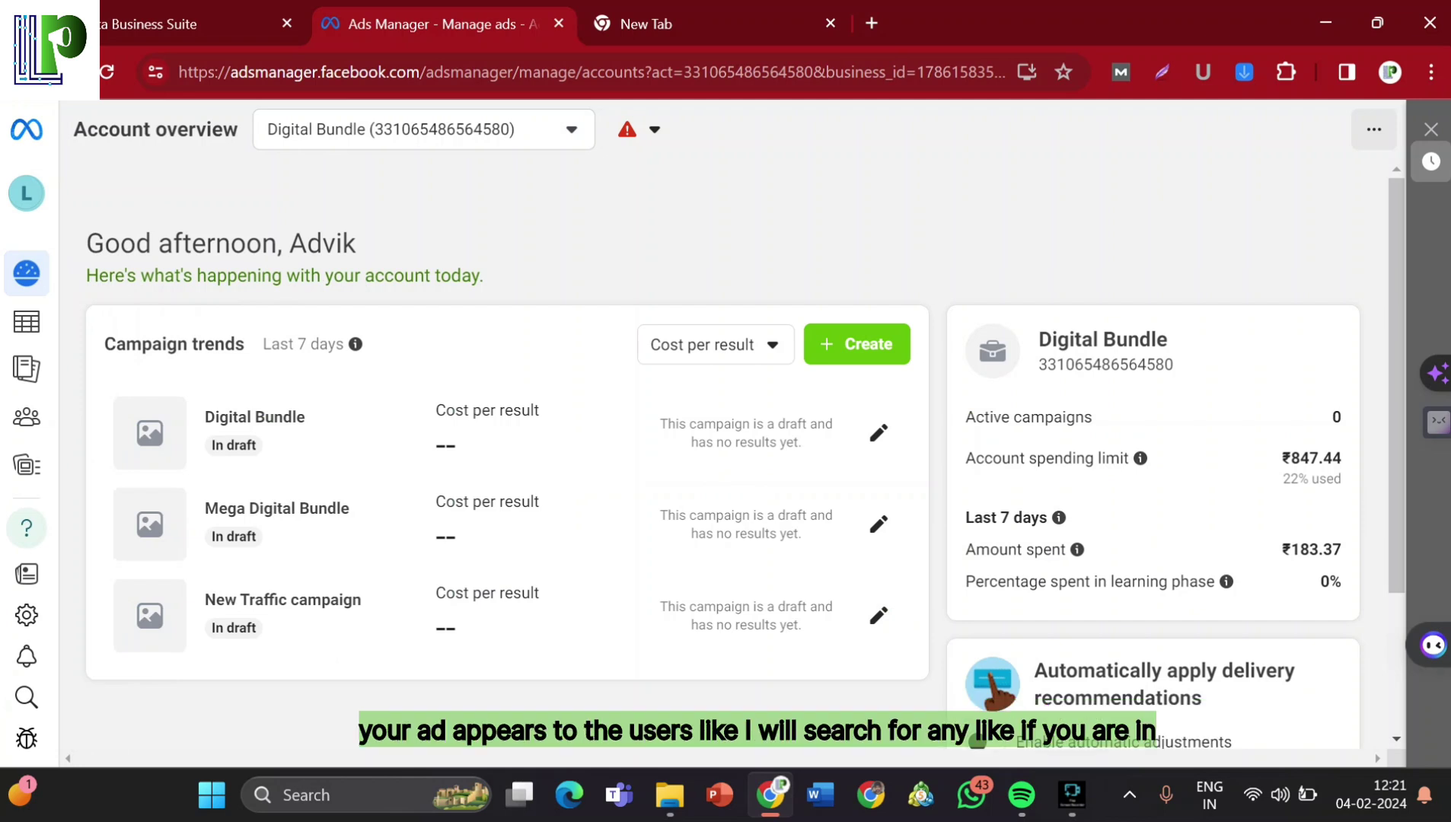
Check the new tab, then highlight 'Sponsored' on Instagram's $27 AI marketing agency ad.
key("ctrl+Tab")
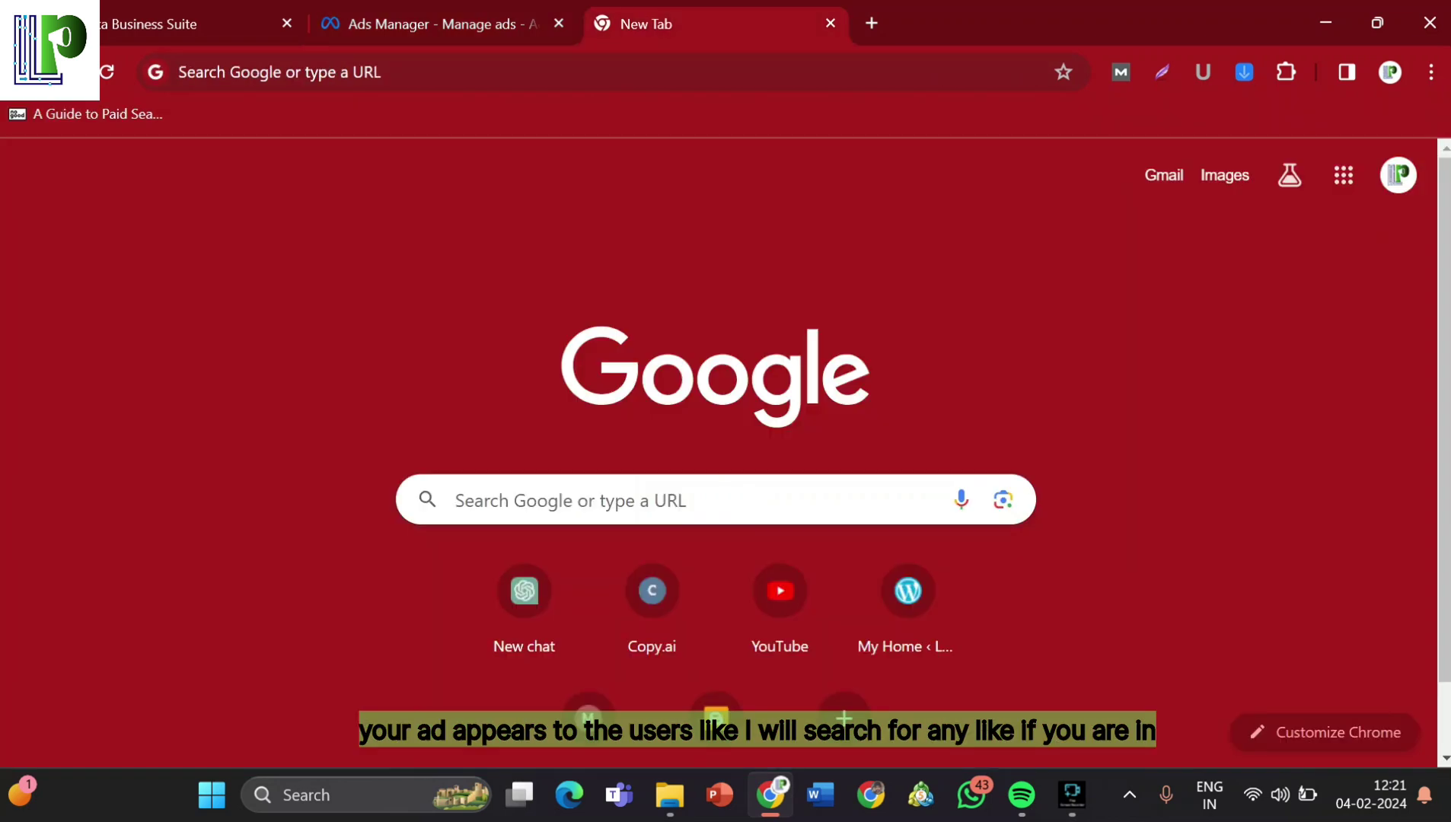
left_click(570, 500)
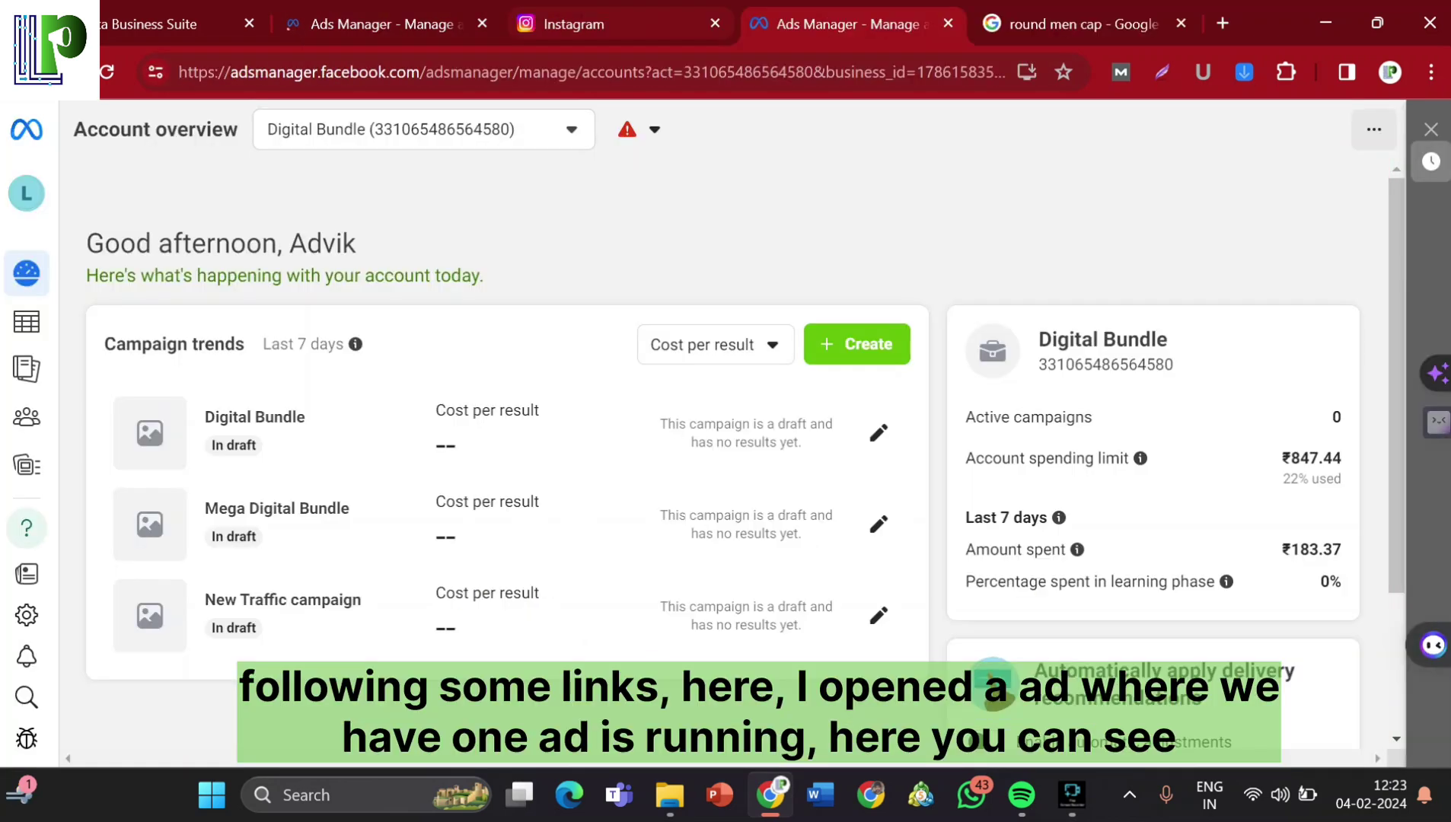
key("ctrl+shift+Tab")
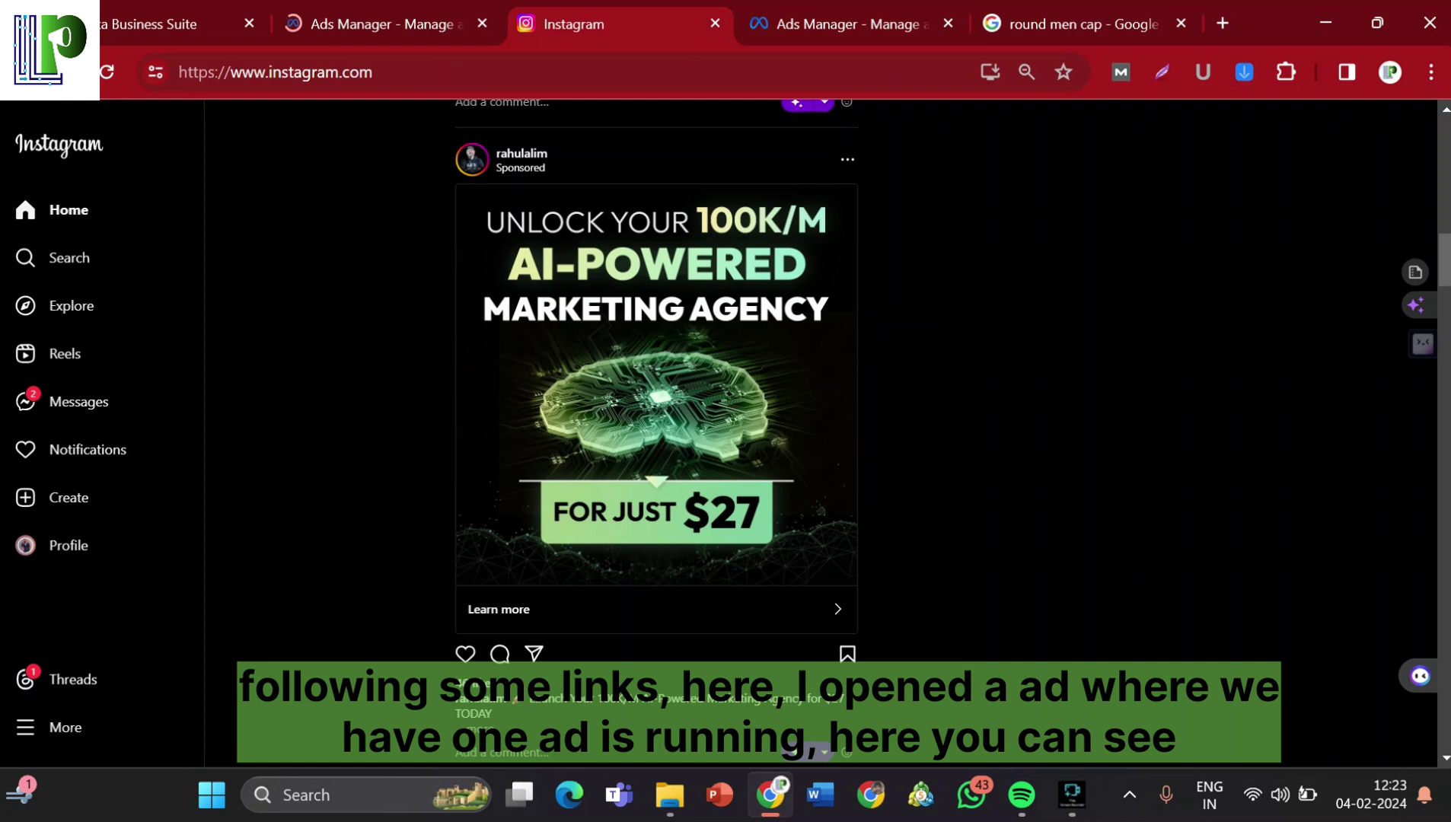
scroll(656, 380, "down", 1)
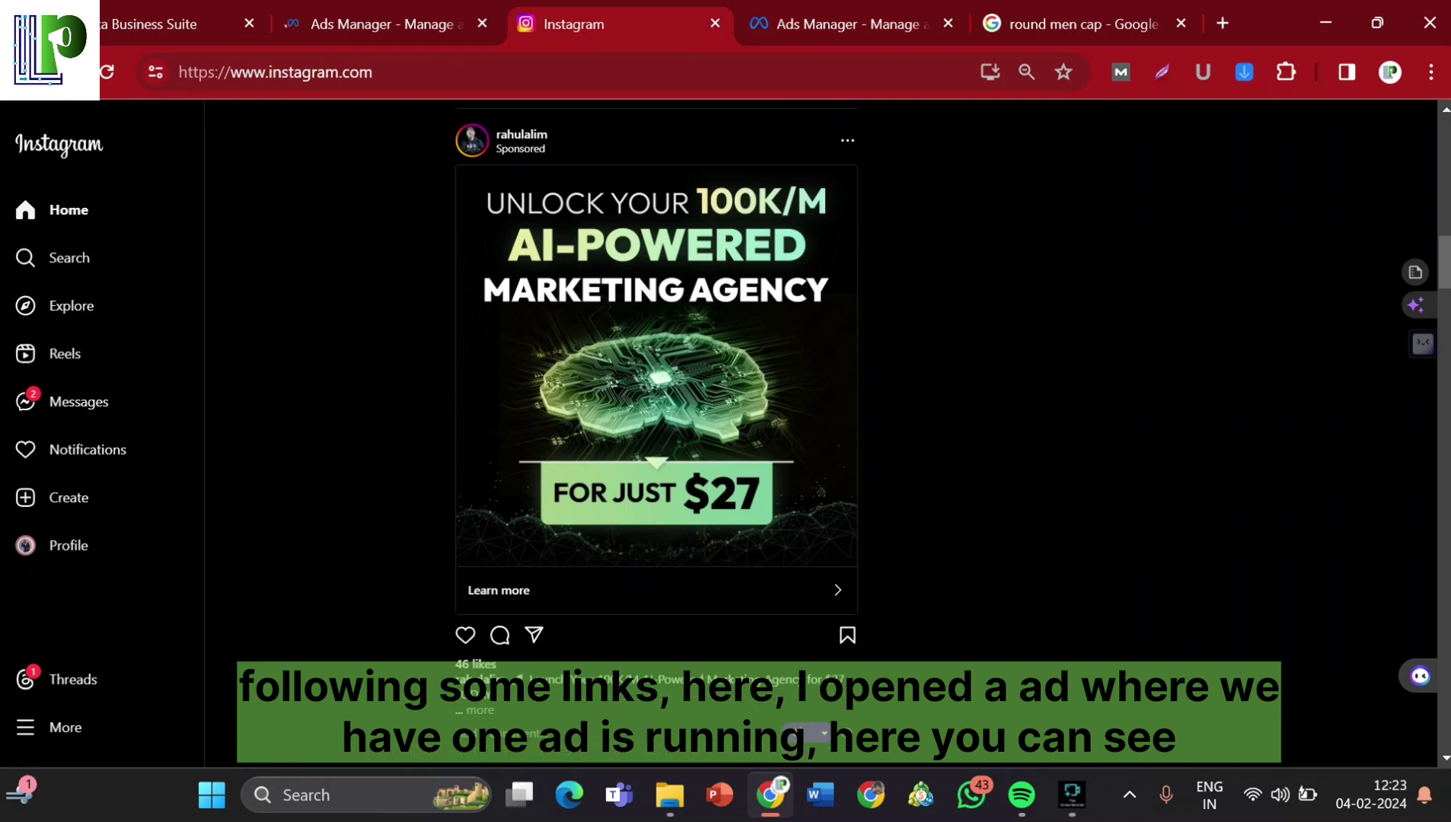
scroll(656, 381, "up", 2)
scroll(656, 381, "down", 1)
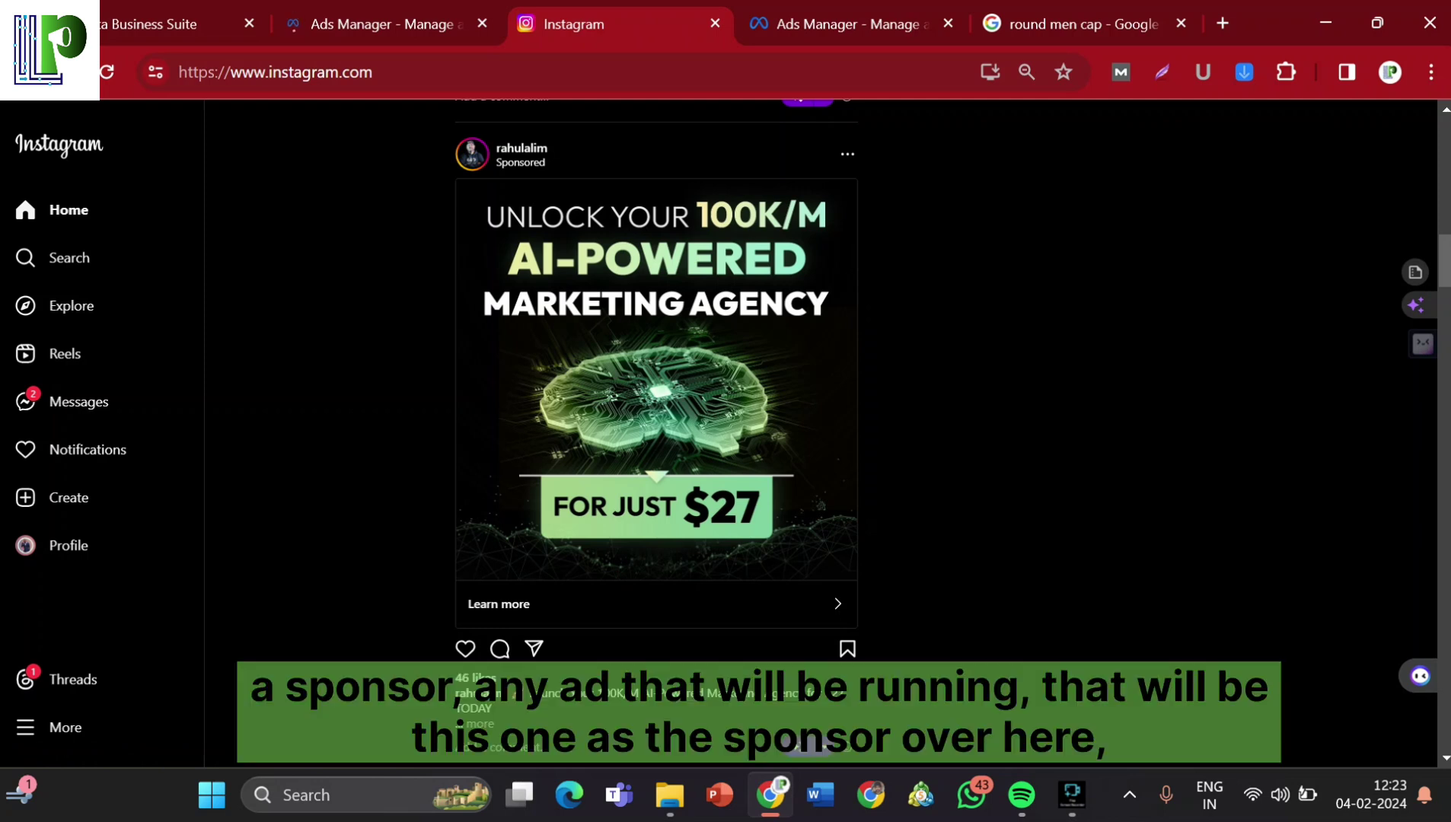
left_click_drag(545, 162, 496, 162)
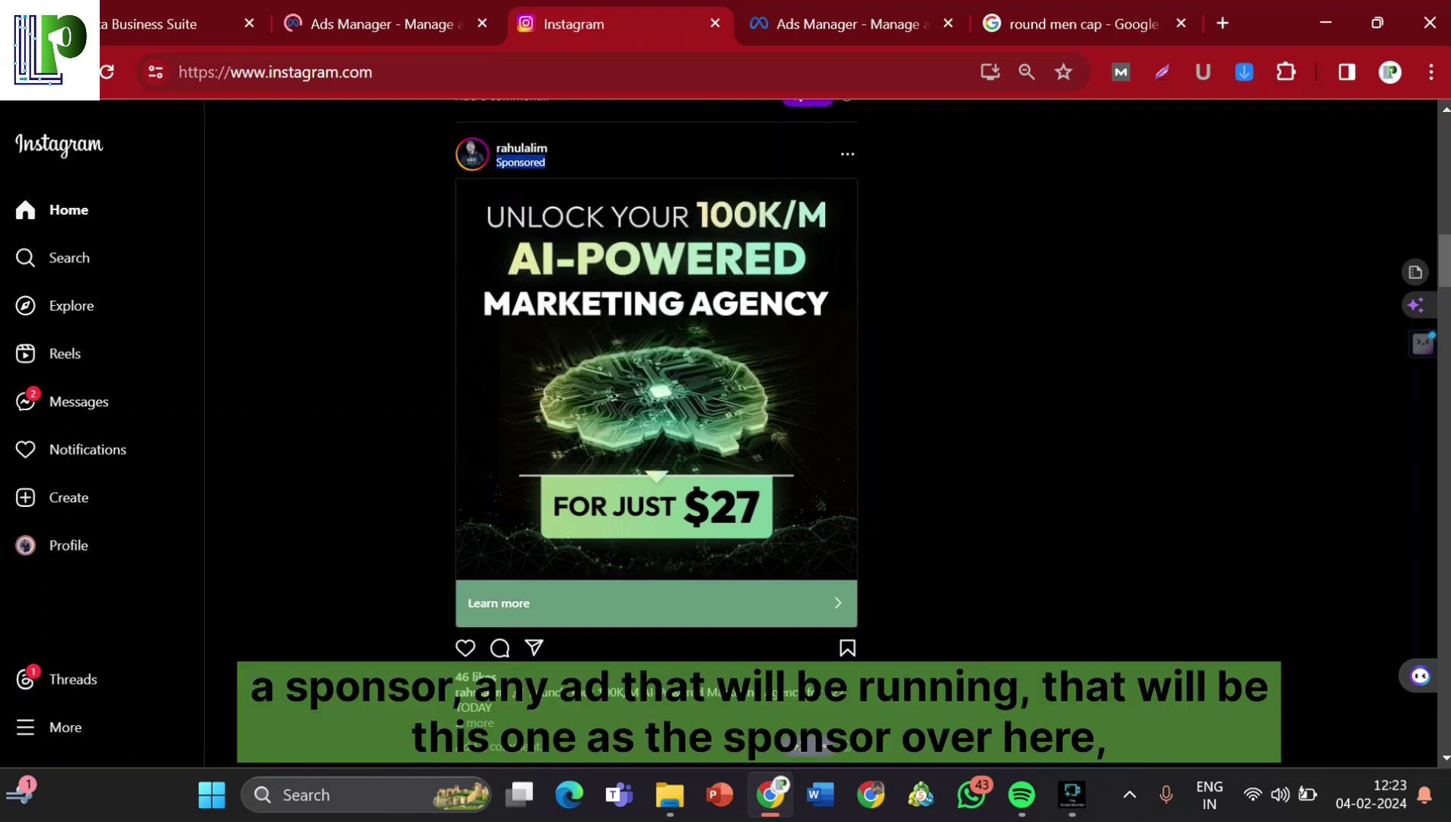
scroll(657, 456, "up", 1)
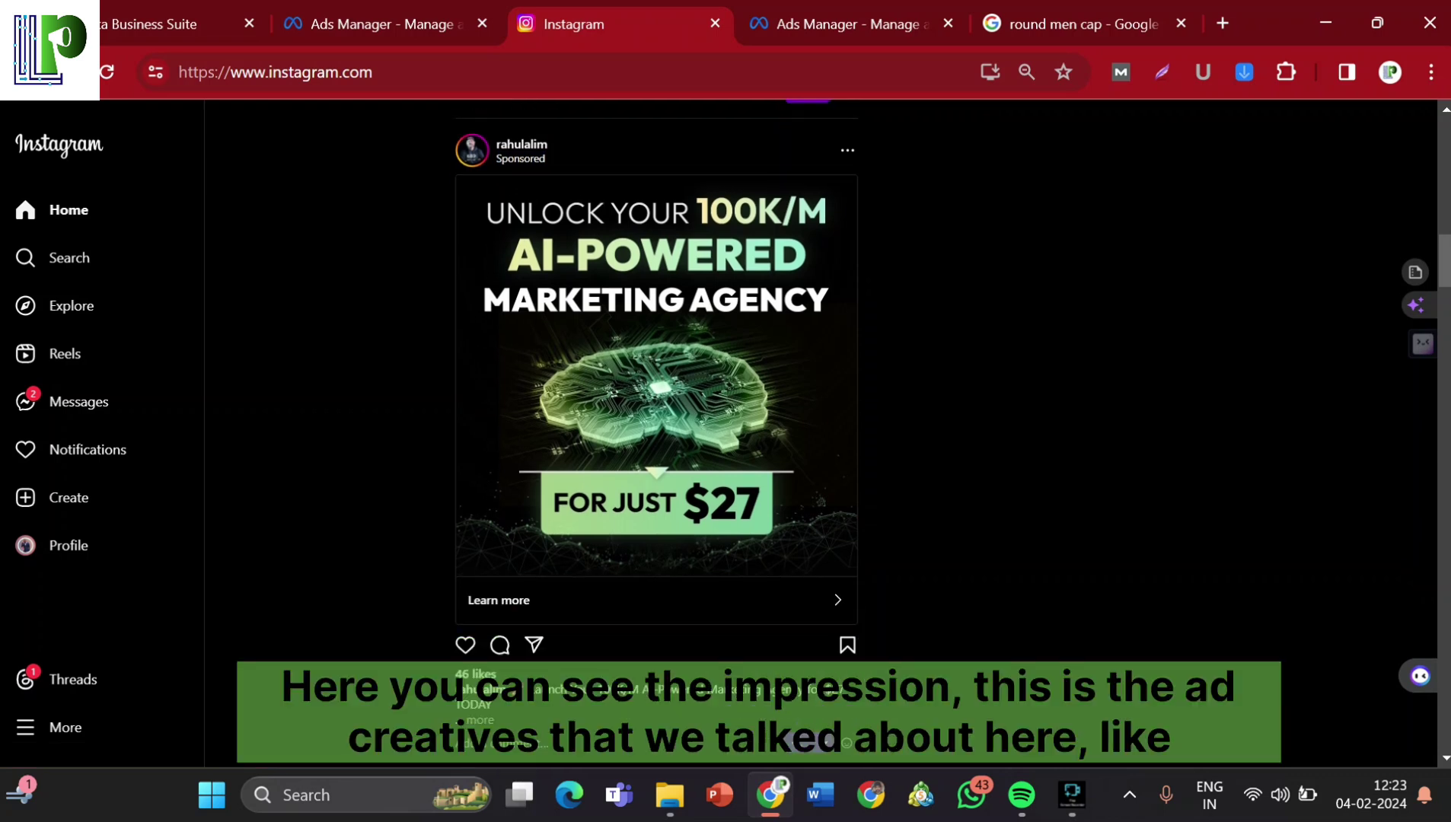
scroll(656, 434, "up", 1)
scroll(656, 434, "down", 1)
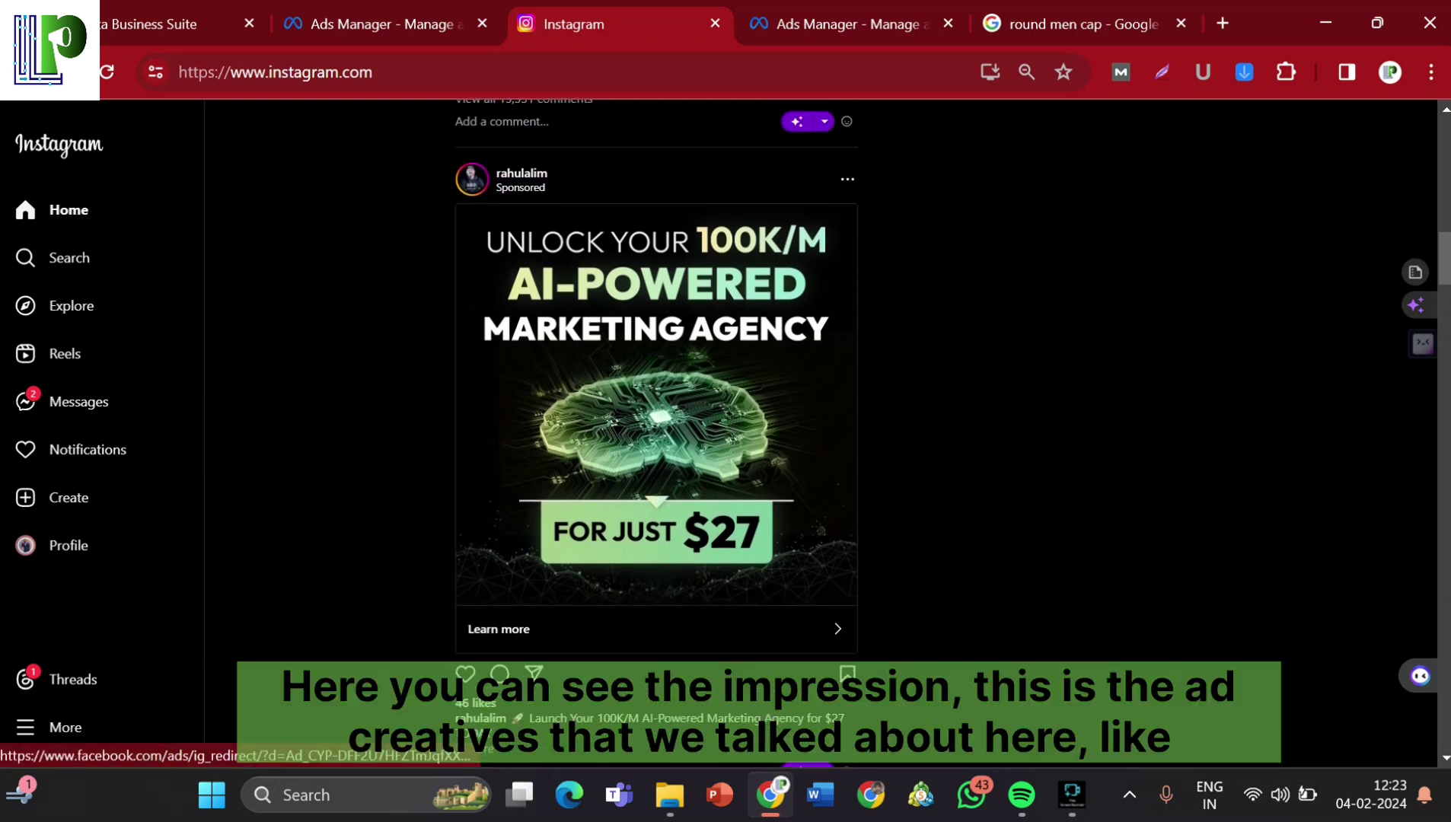
Show the Ads Manager ads list with the draft New Traffic ad, then return to Instagram.
left_click(386, 24)
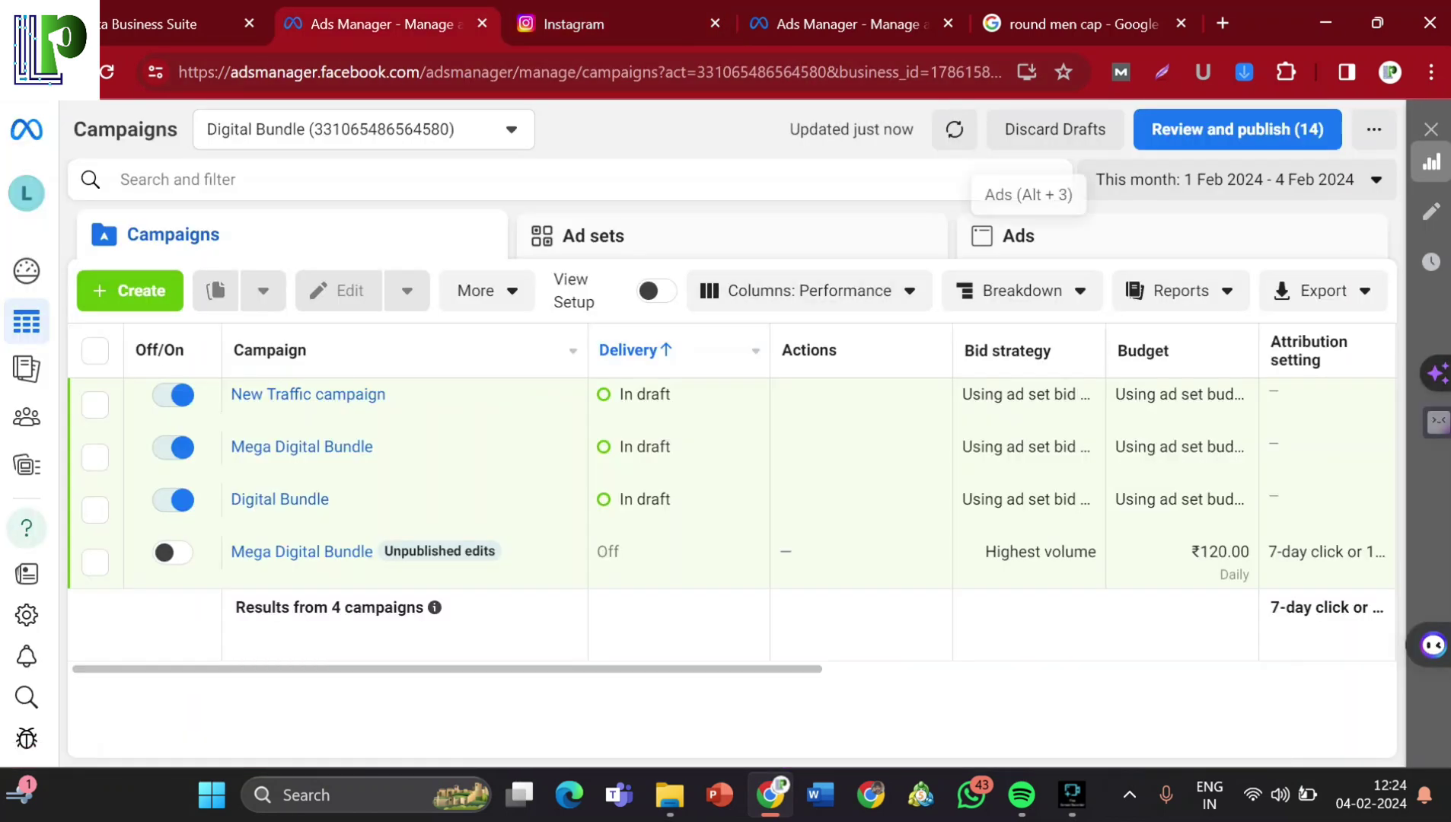
left_click(1018, 236)
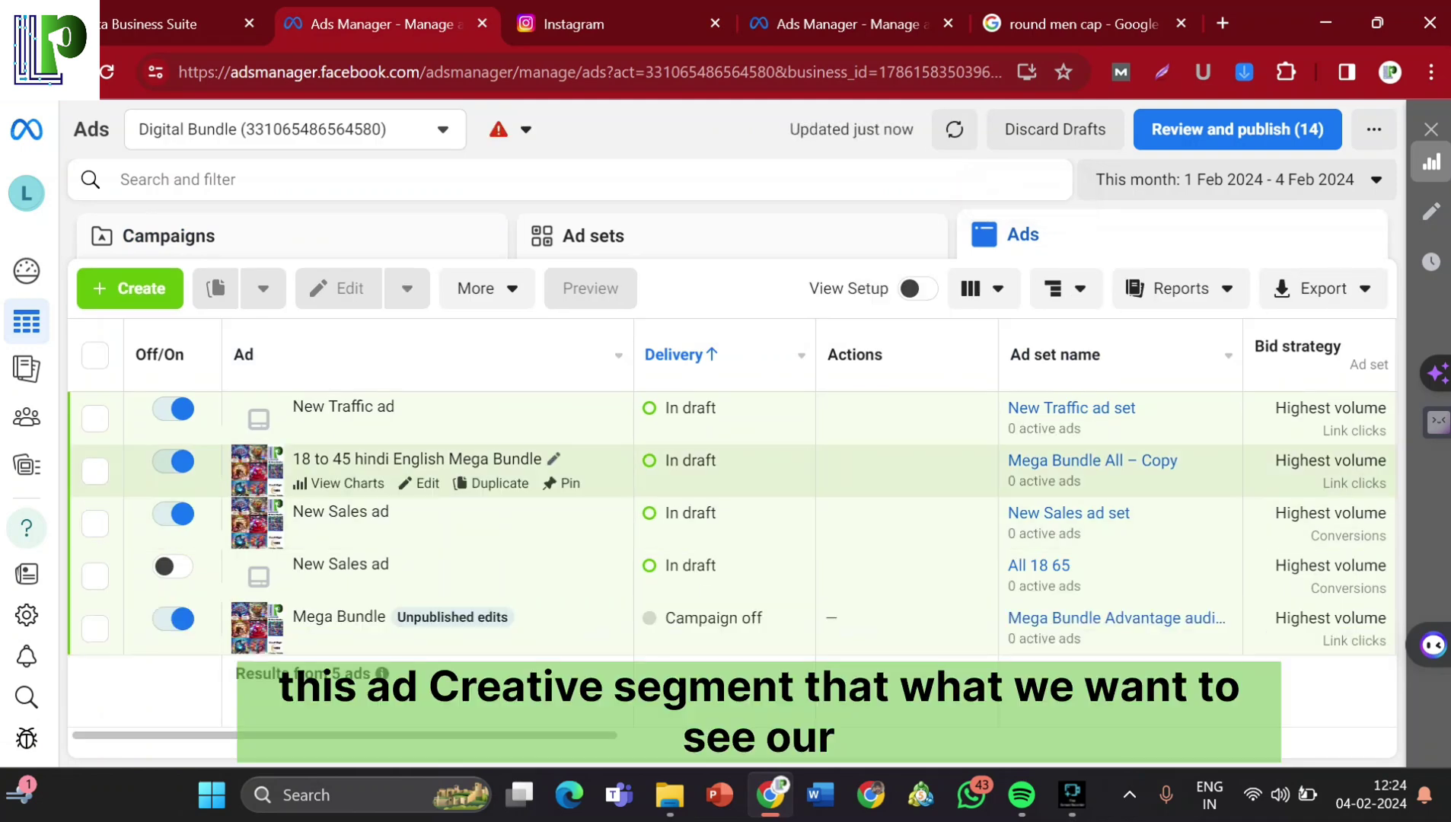
left_click(609, 23)
Look over the sponsored $27 marketing-agency post and open its Learn more landing page.
scroll(809, 693, "down", 1)
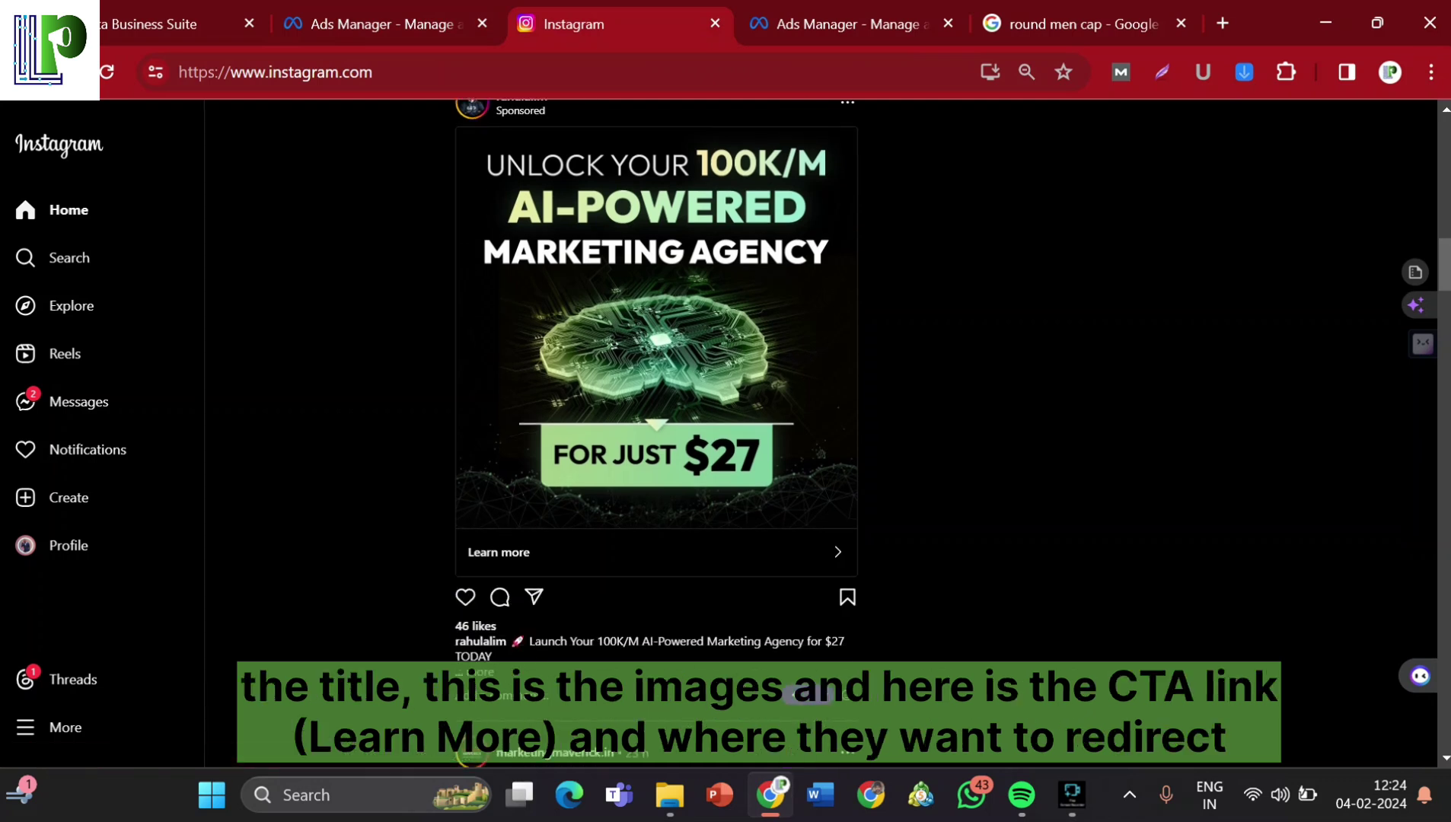
scroll(656, 457, "up", 2)
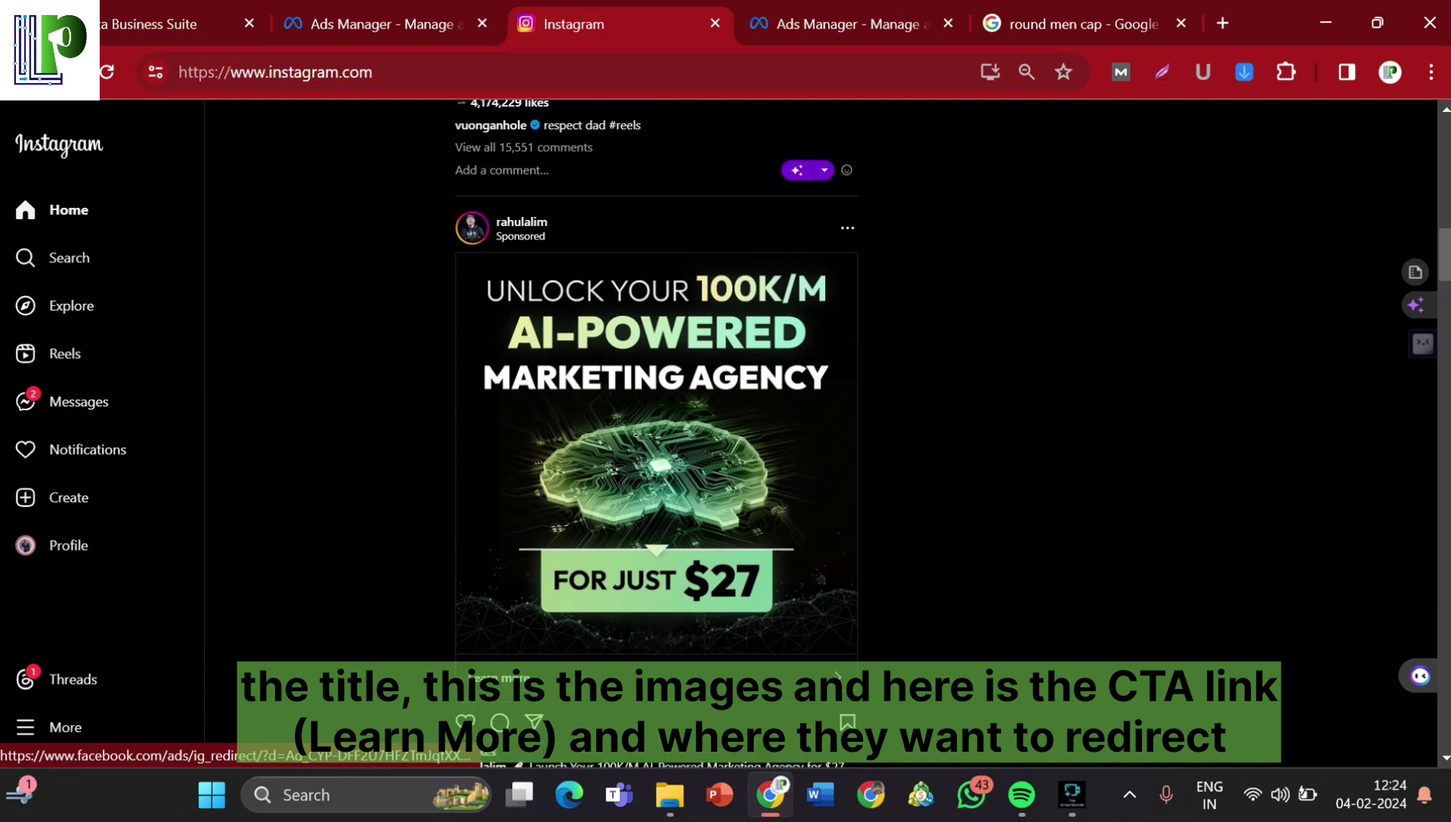
scroll(656, 457, "down", 2)
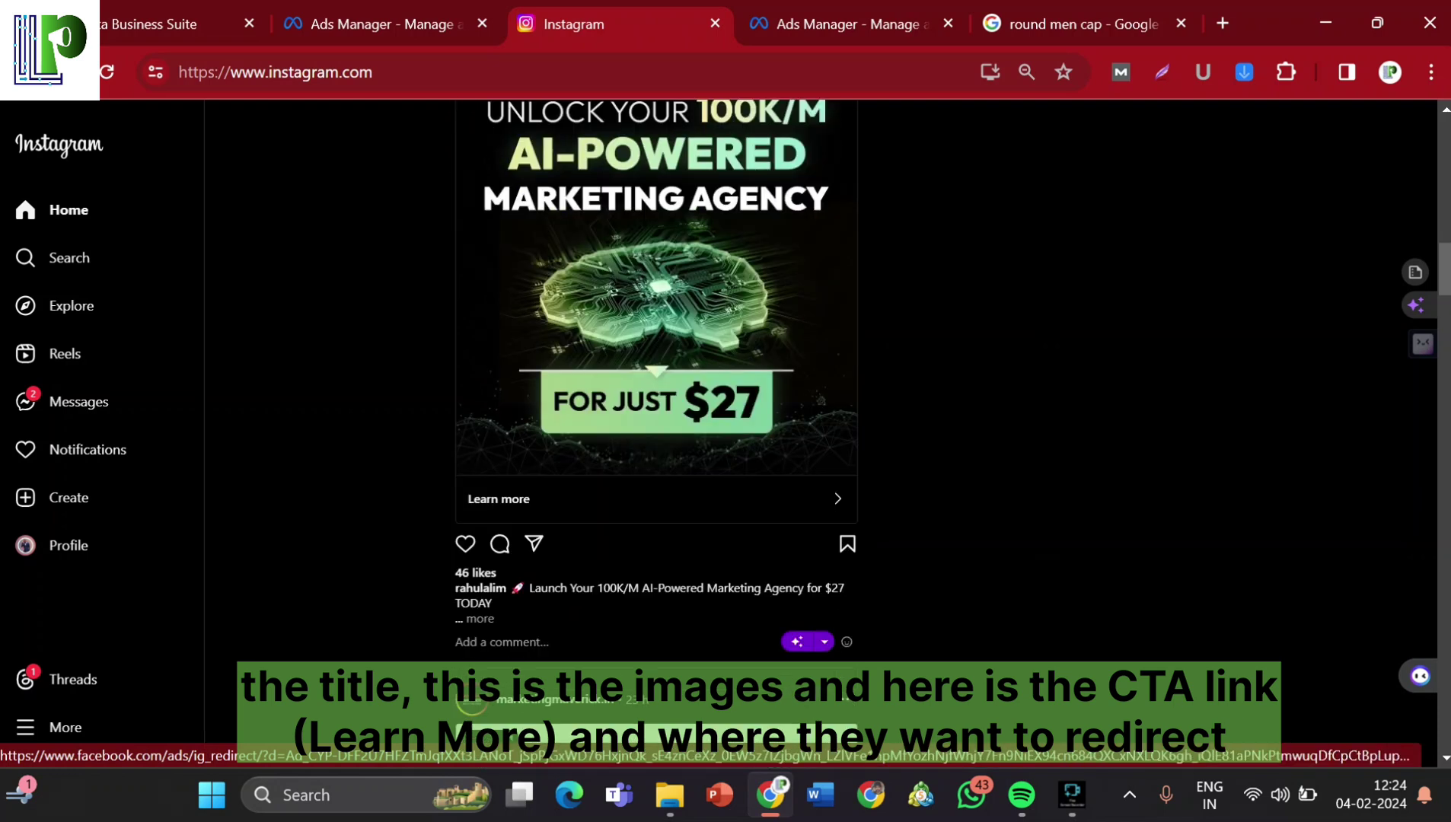
scroll(656, 426, "up", 2)
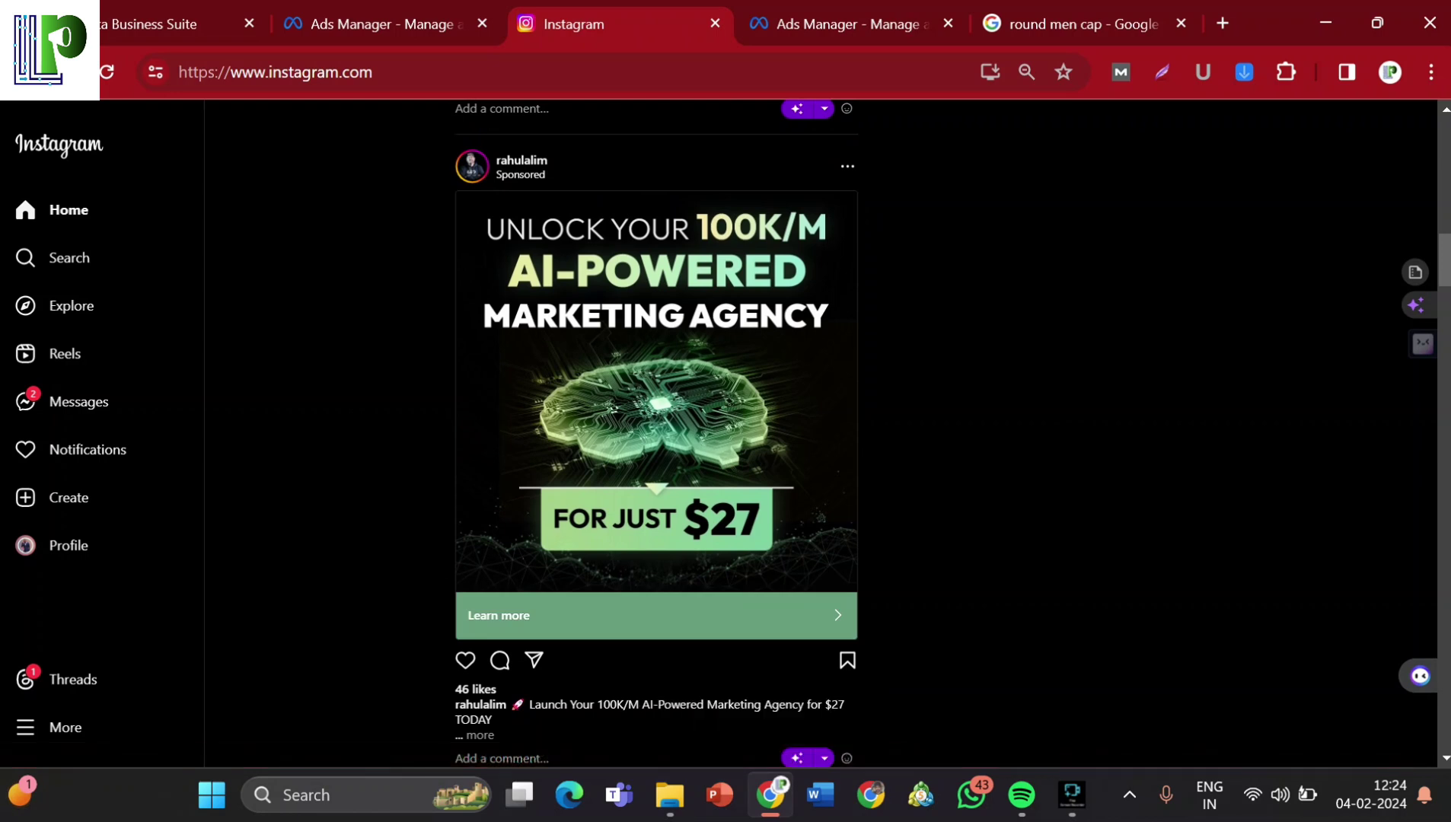
scroll(657, 426, "up", 1)
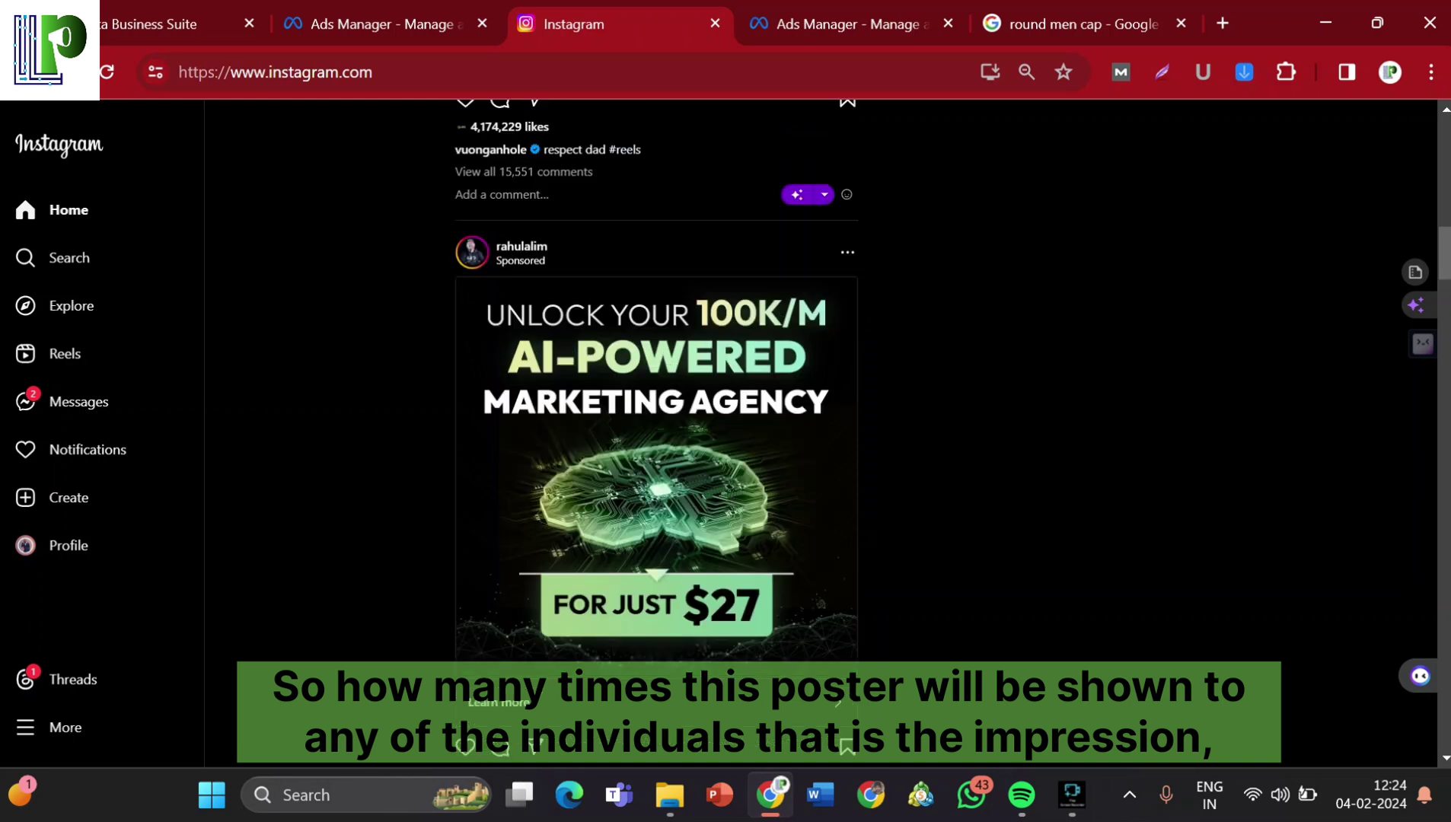
scroll(656, 427, "down", 1)
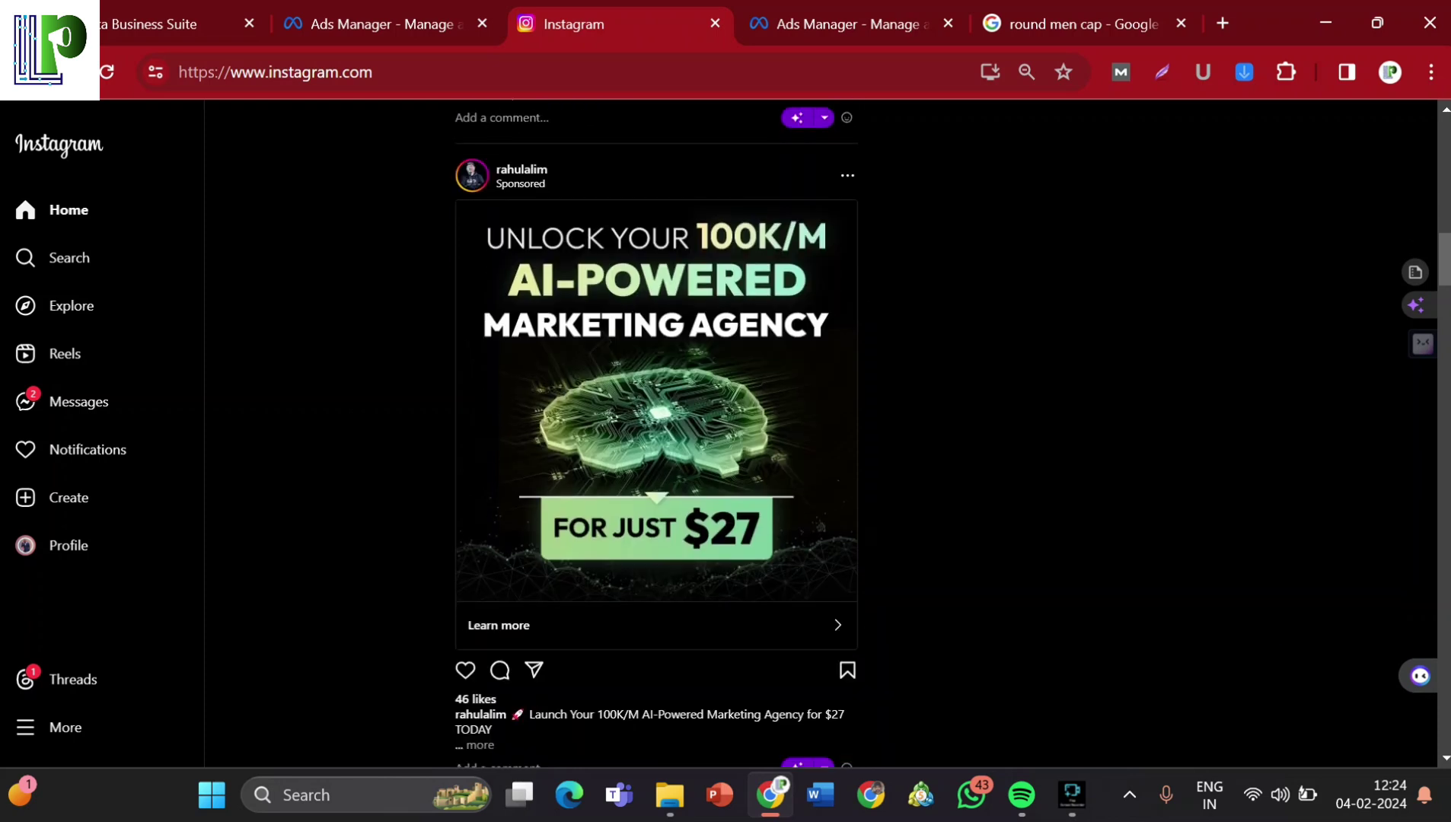
scroll(657, 434, "down", 1)
scroll(656, 434, "down", 1)
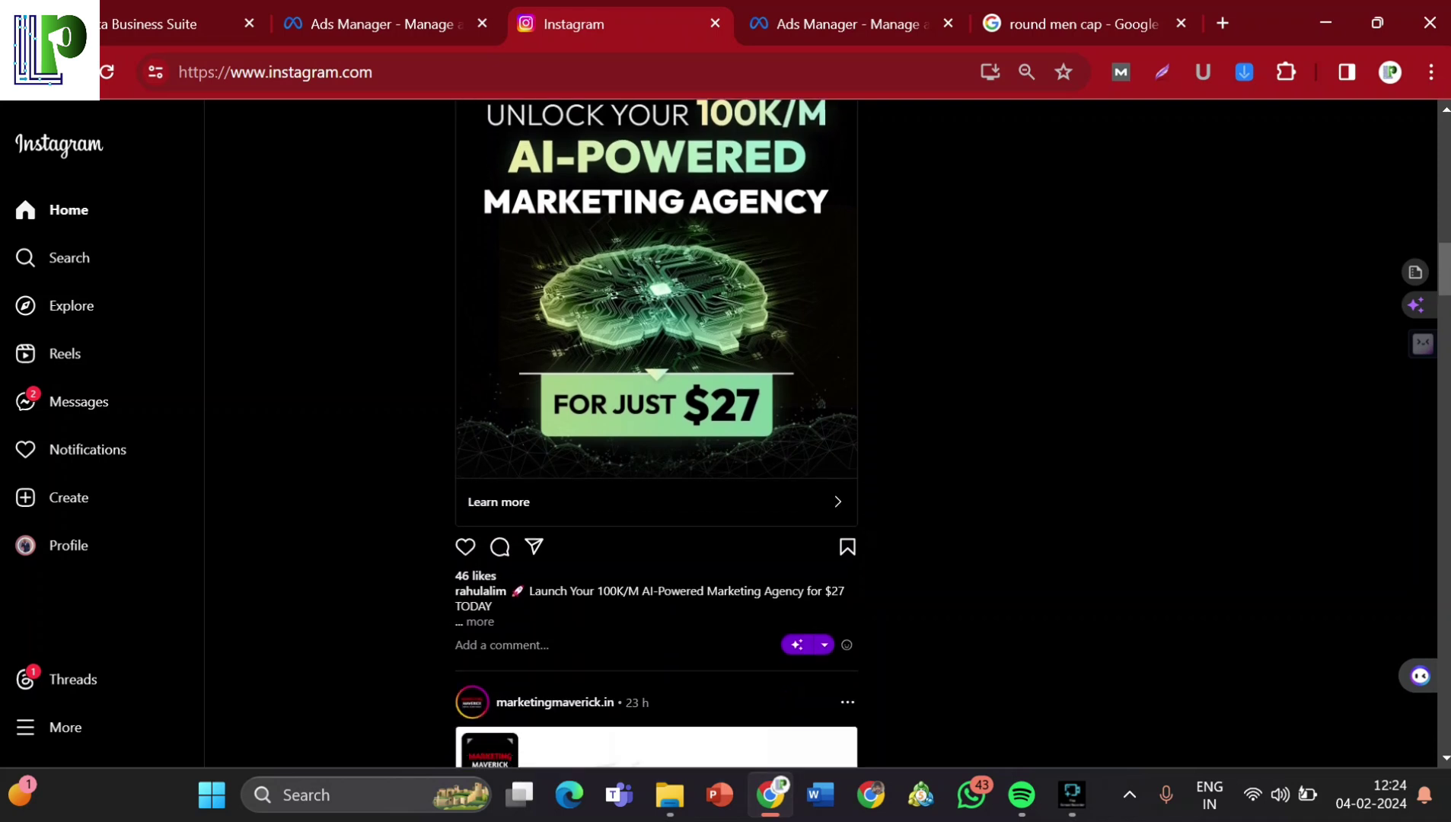
scroll(657, 434, "up", 2)
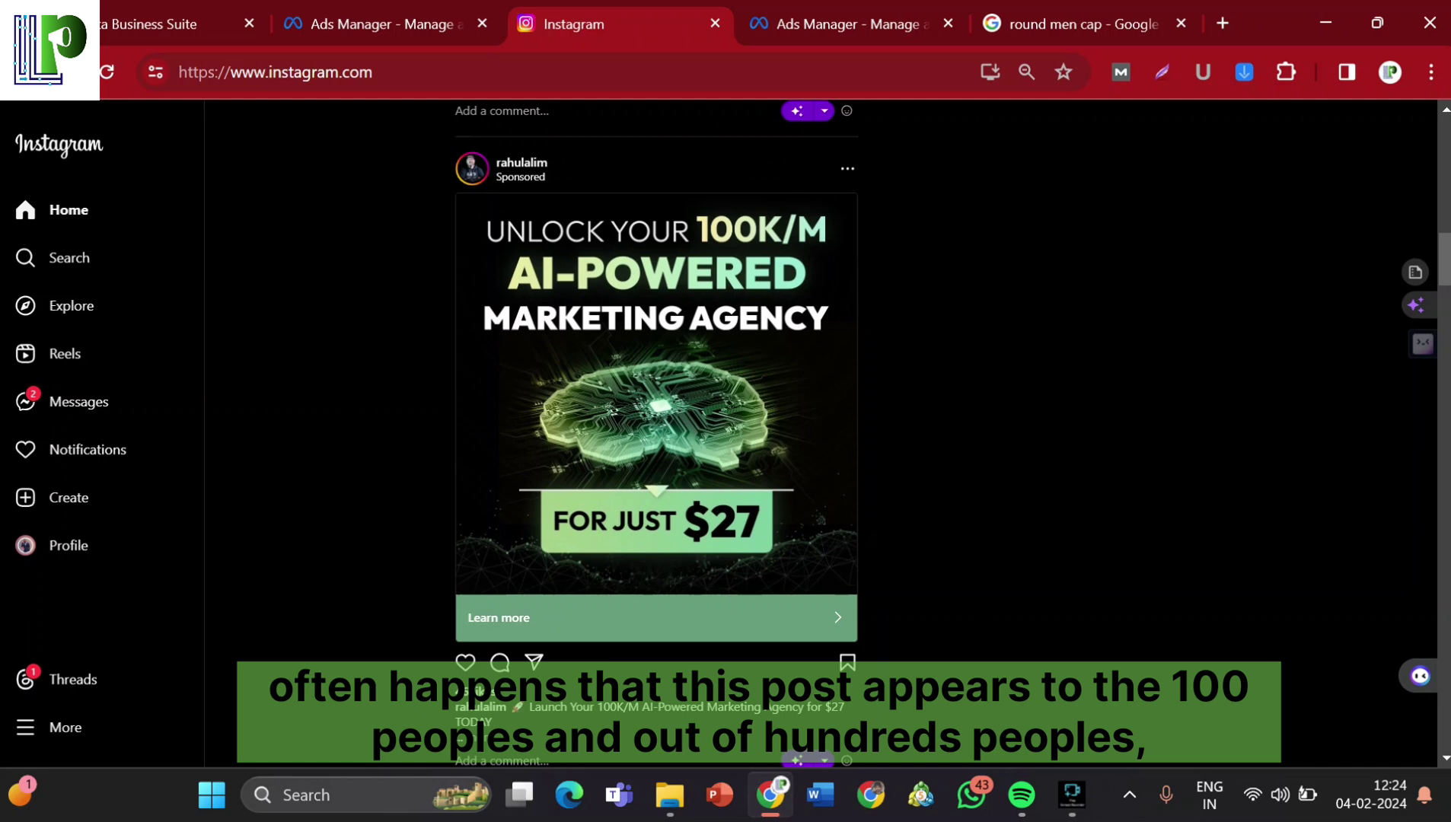
scroll(656, 434, "down", 1)
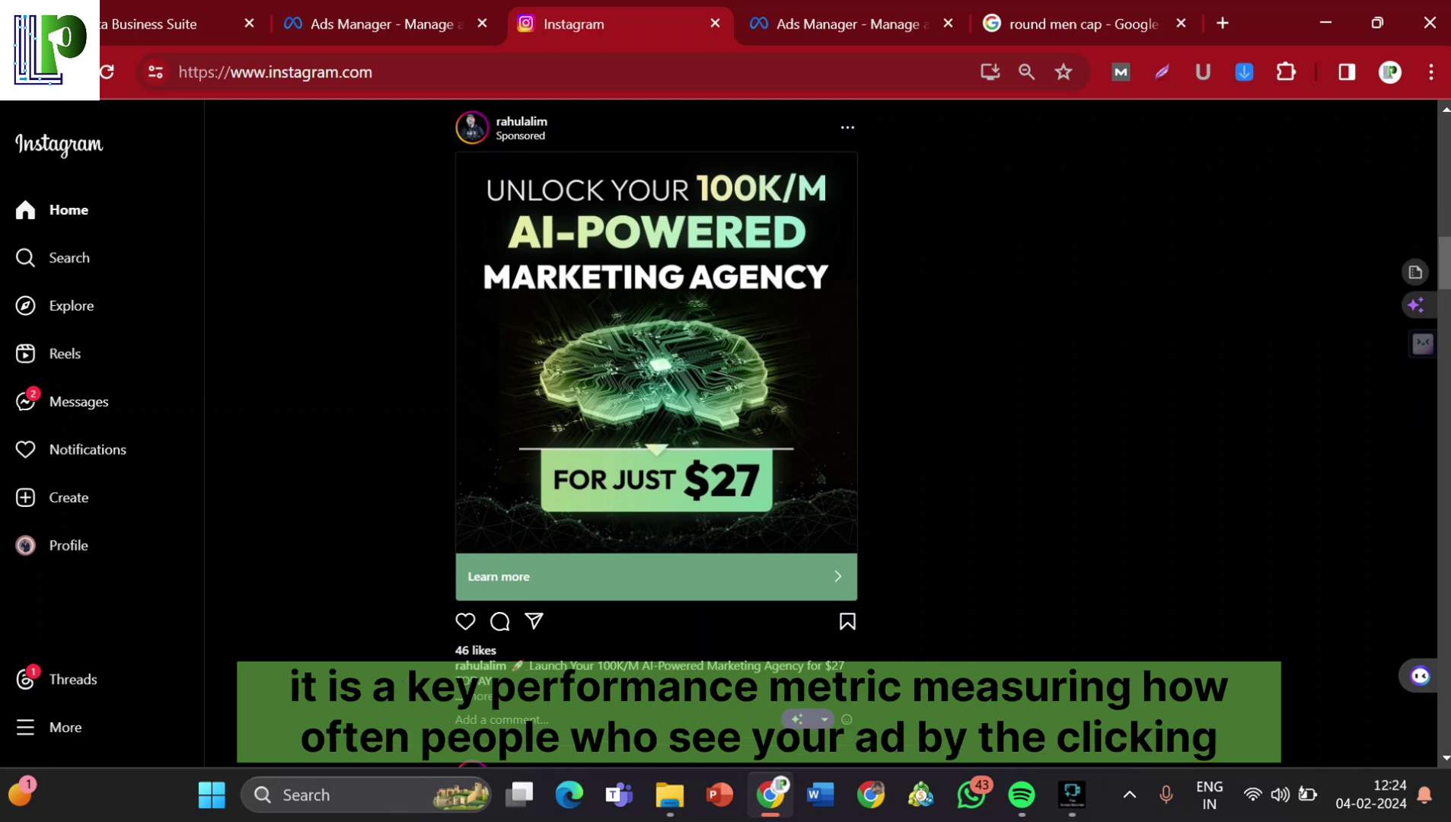
scroll(657, 434, "up", 1)
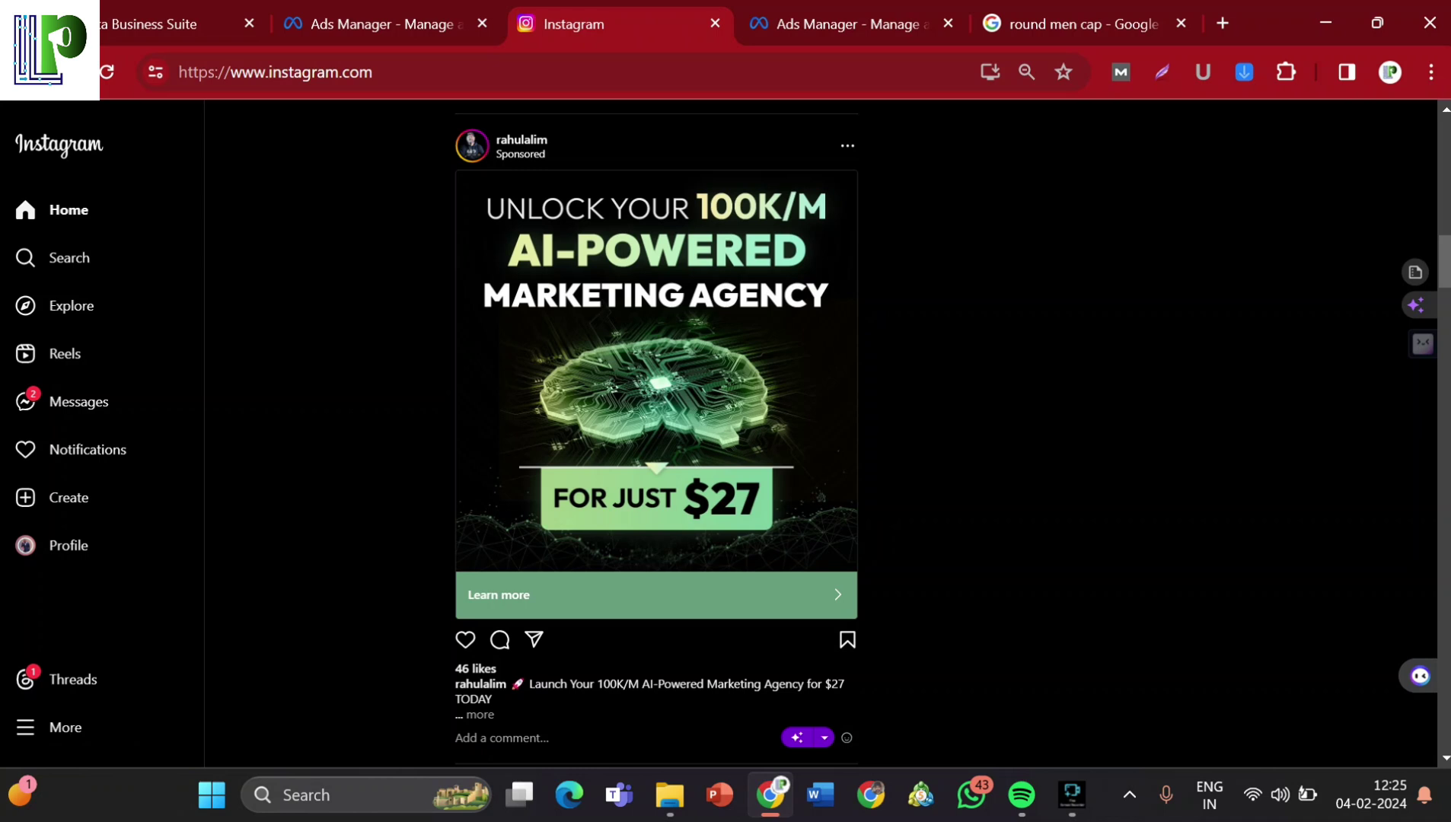
scroll(656, 434, "up", 1)
scroll(656, 434, "up", 1)
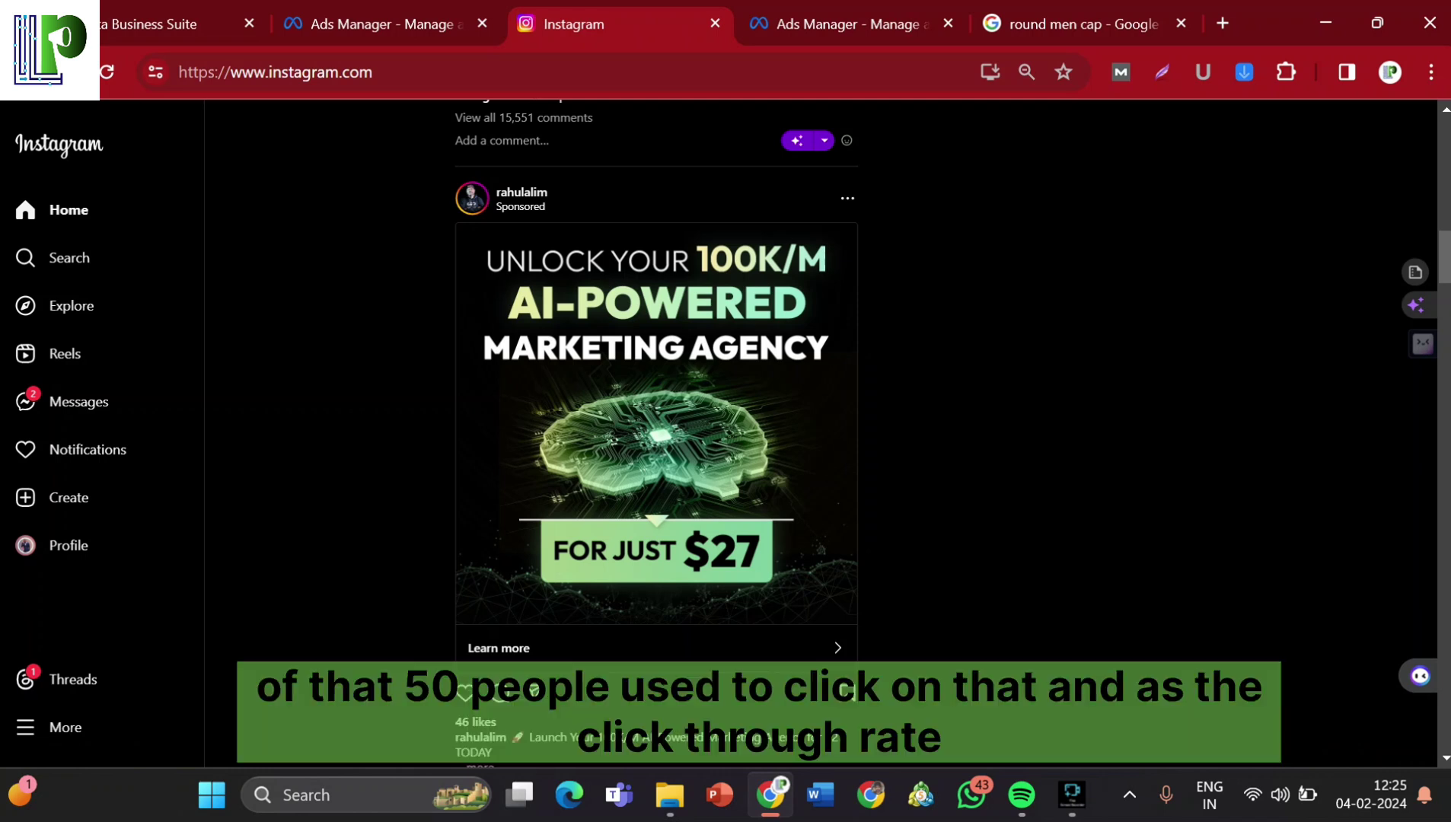
left_click(498, 649)
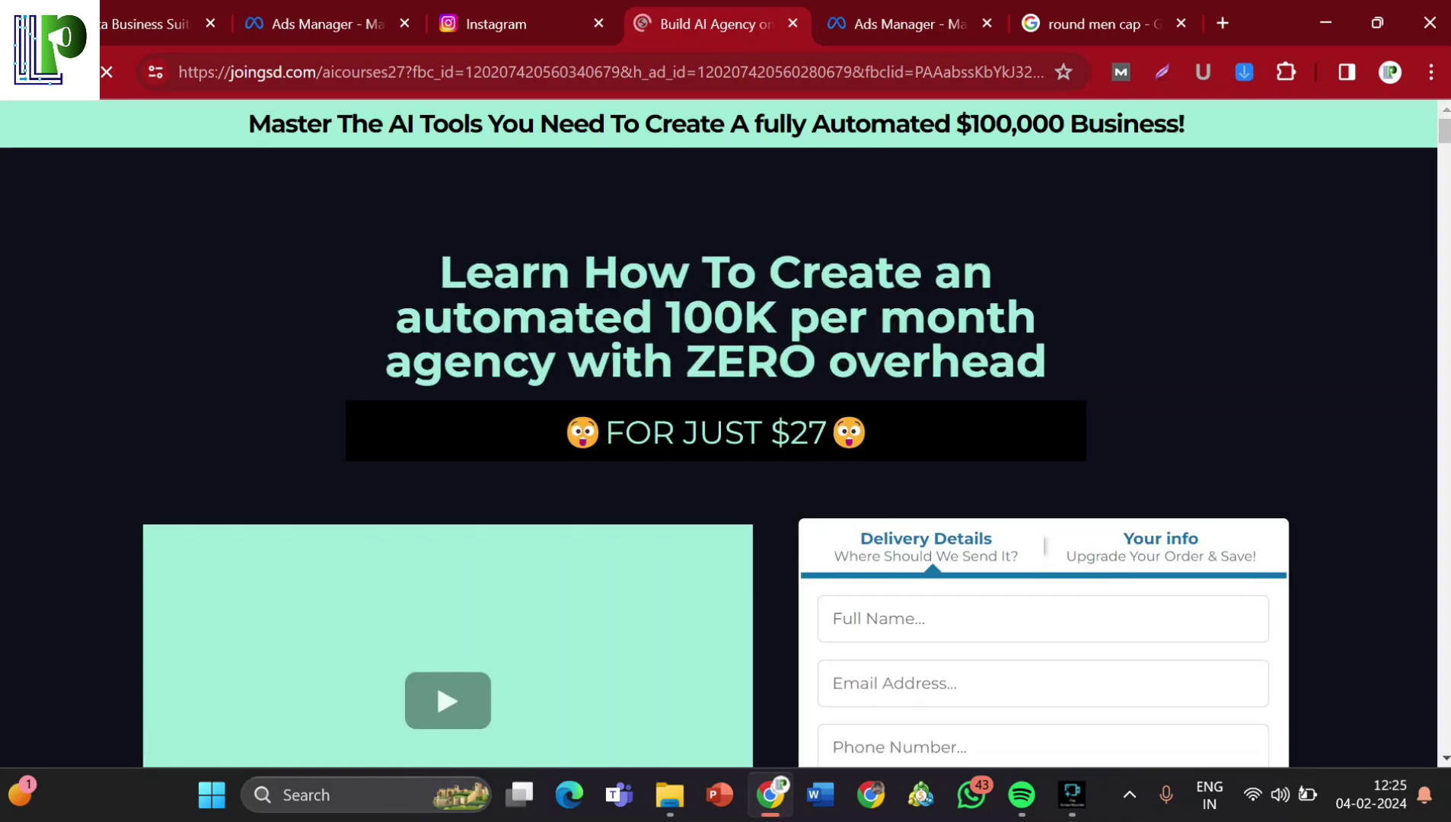
Scroll through the joingsd.com course page to the video and the Delivery Details form.
scroll(716, 434, "down", 6)
scroll(716, 434, "up", 1)
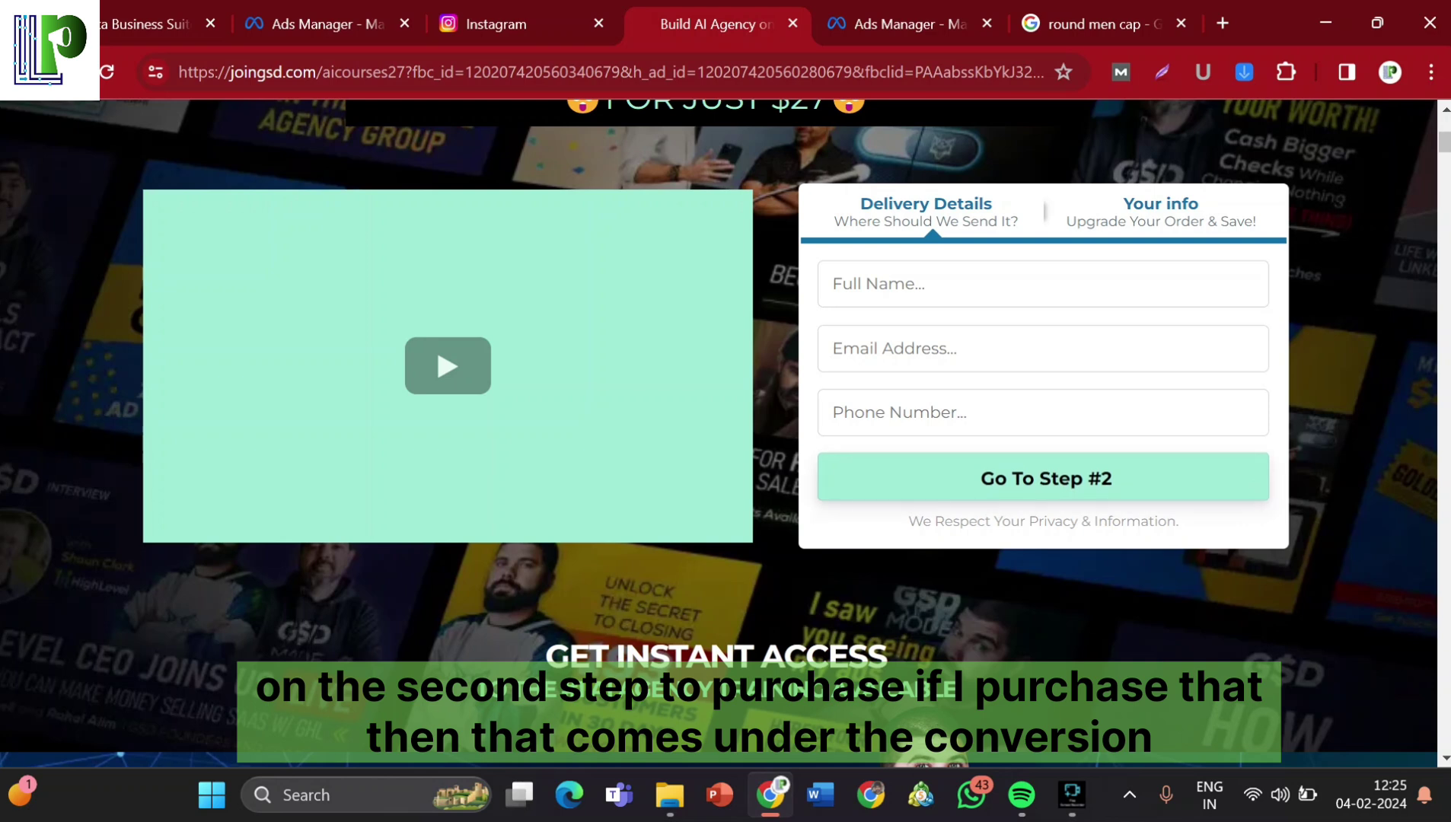
scroll(718, 434, "up", 2)
scroll(718, 434, "up", 4)
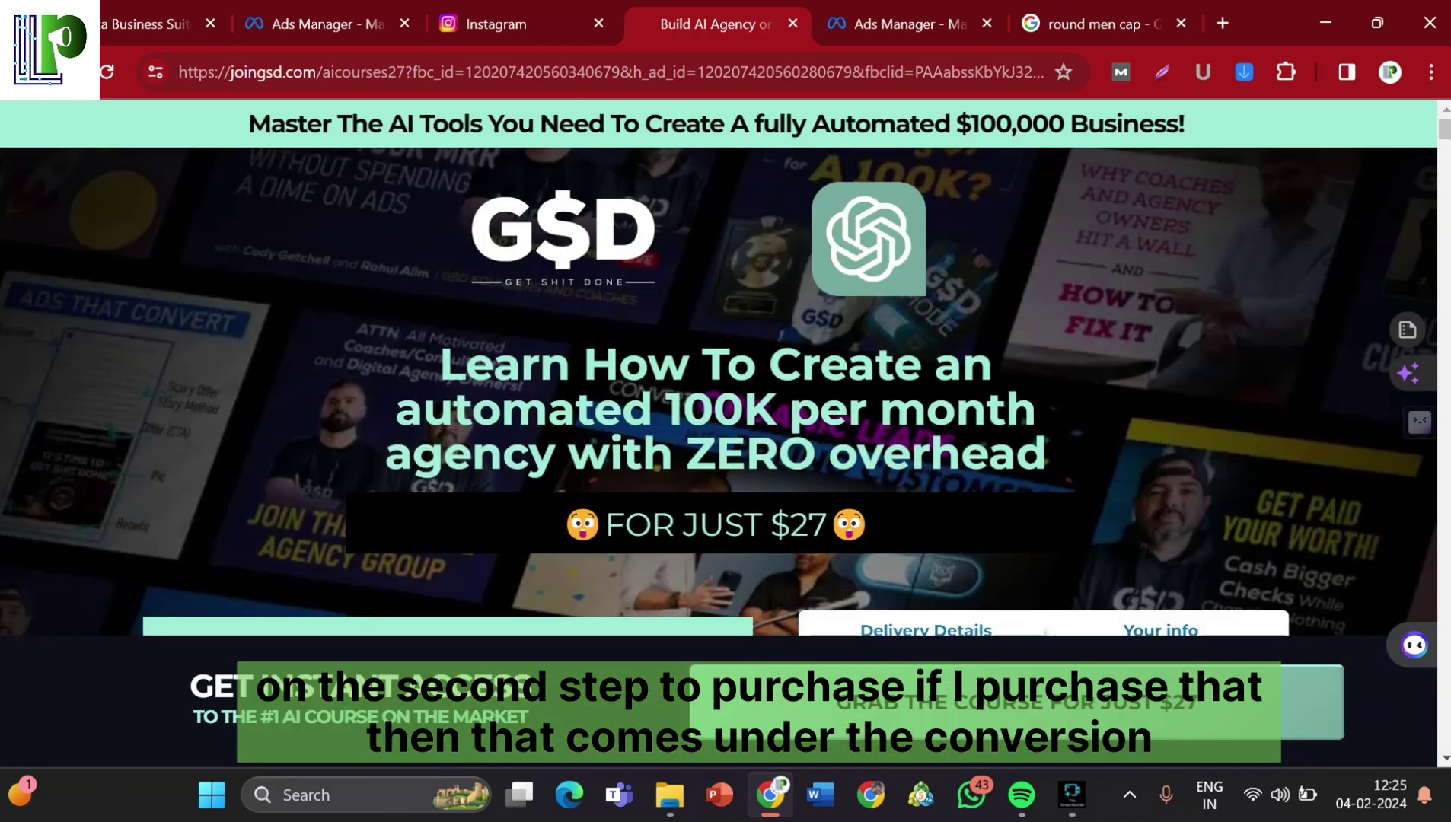
scroll(719, 434, "down", 4)
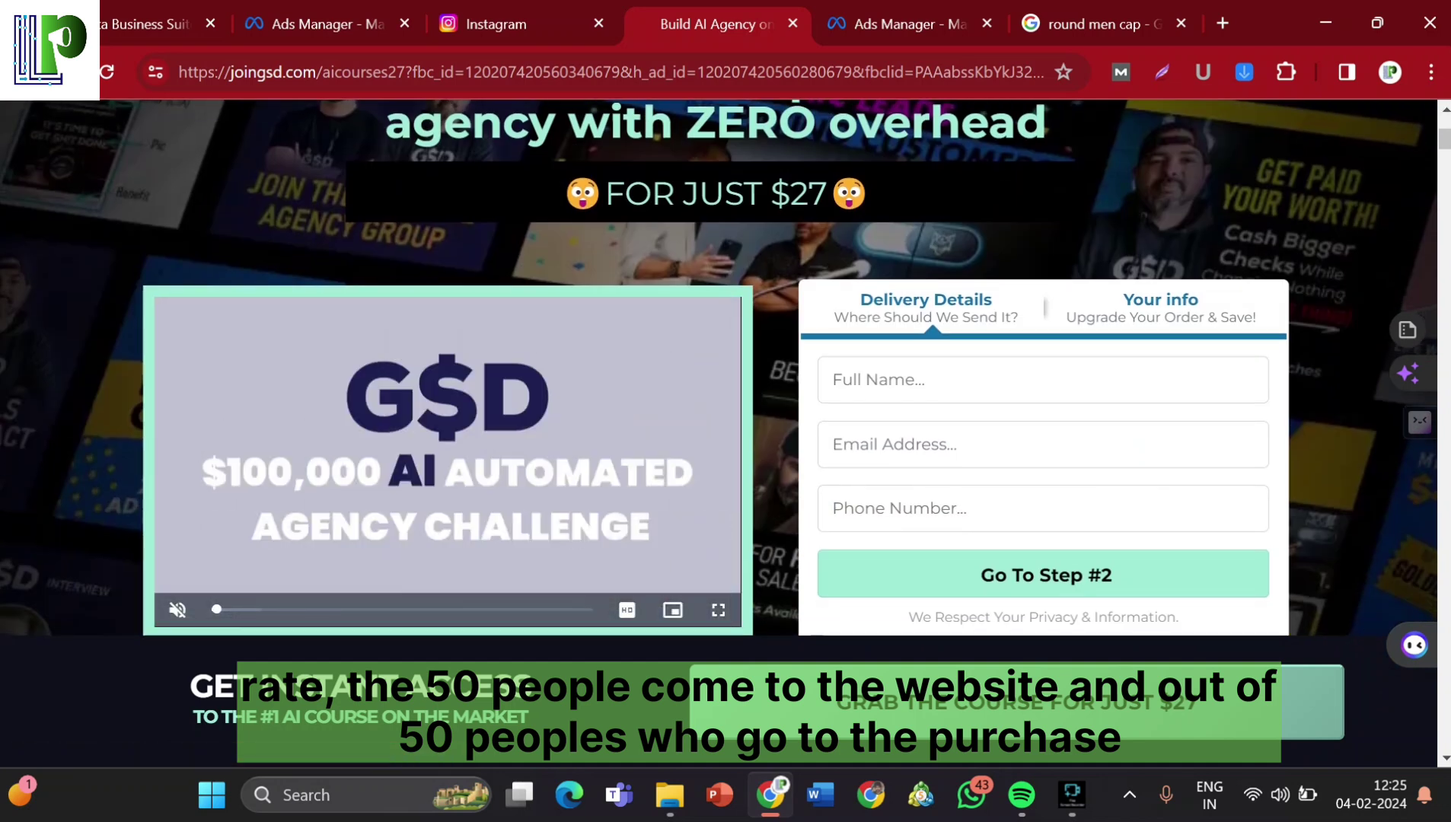
scroll(719, 366, "down", 3)
scroll(719, 365, "up", 3)
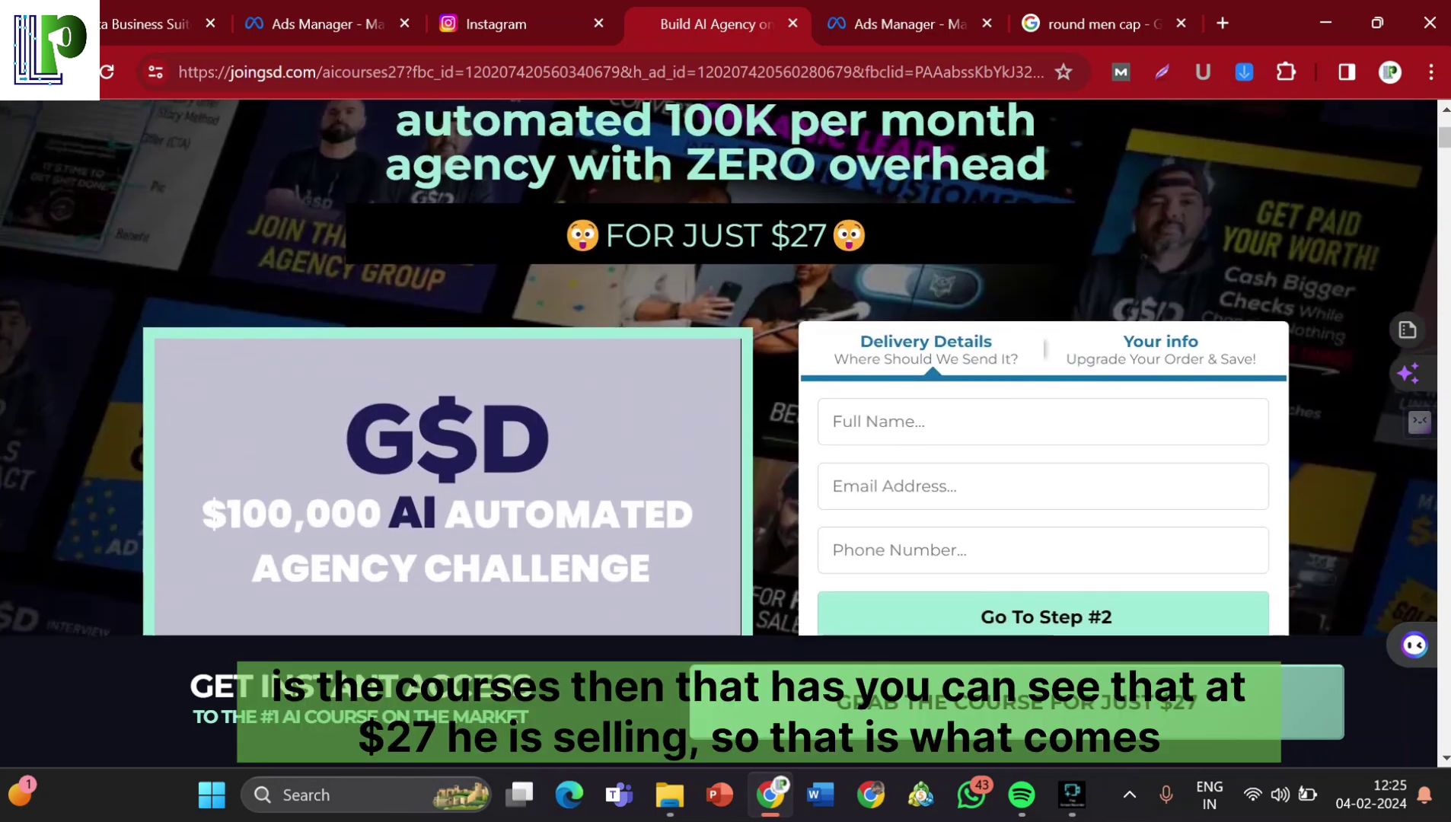
scroll(719, 366, "up", 4)
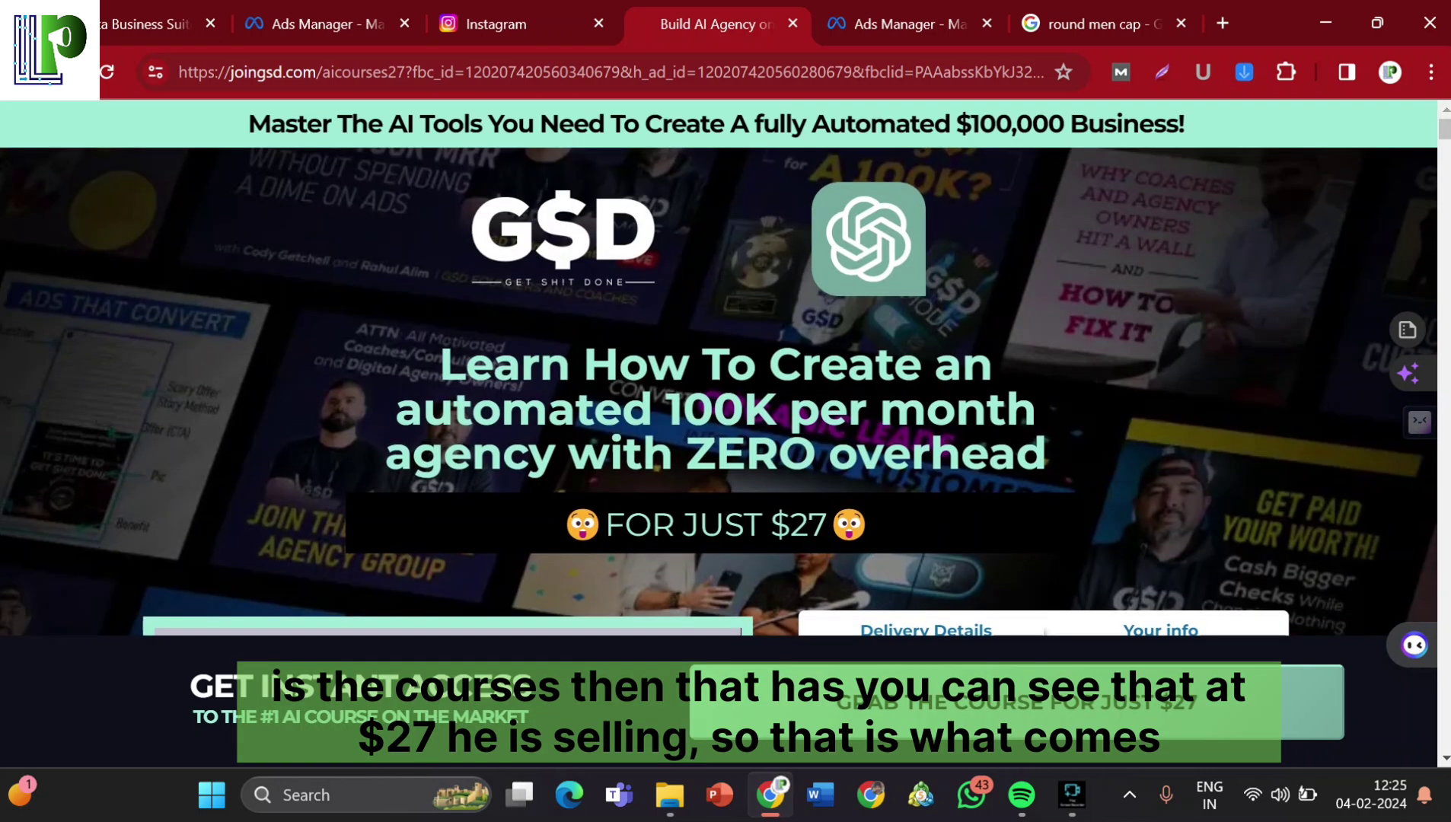
Highlight '$27' in the 'FOR JUST $27' banner and review the rest of the page.
left_click_drag(827, 526, 725, 526)
scroll(719, 366, "down", 2)
scroll(719, 366, "up", 2)
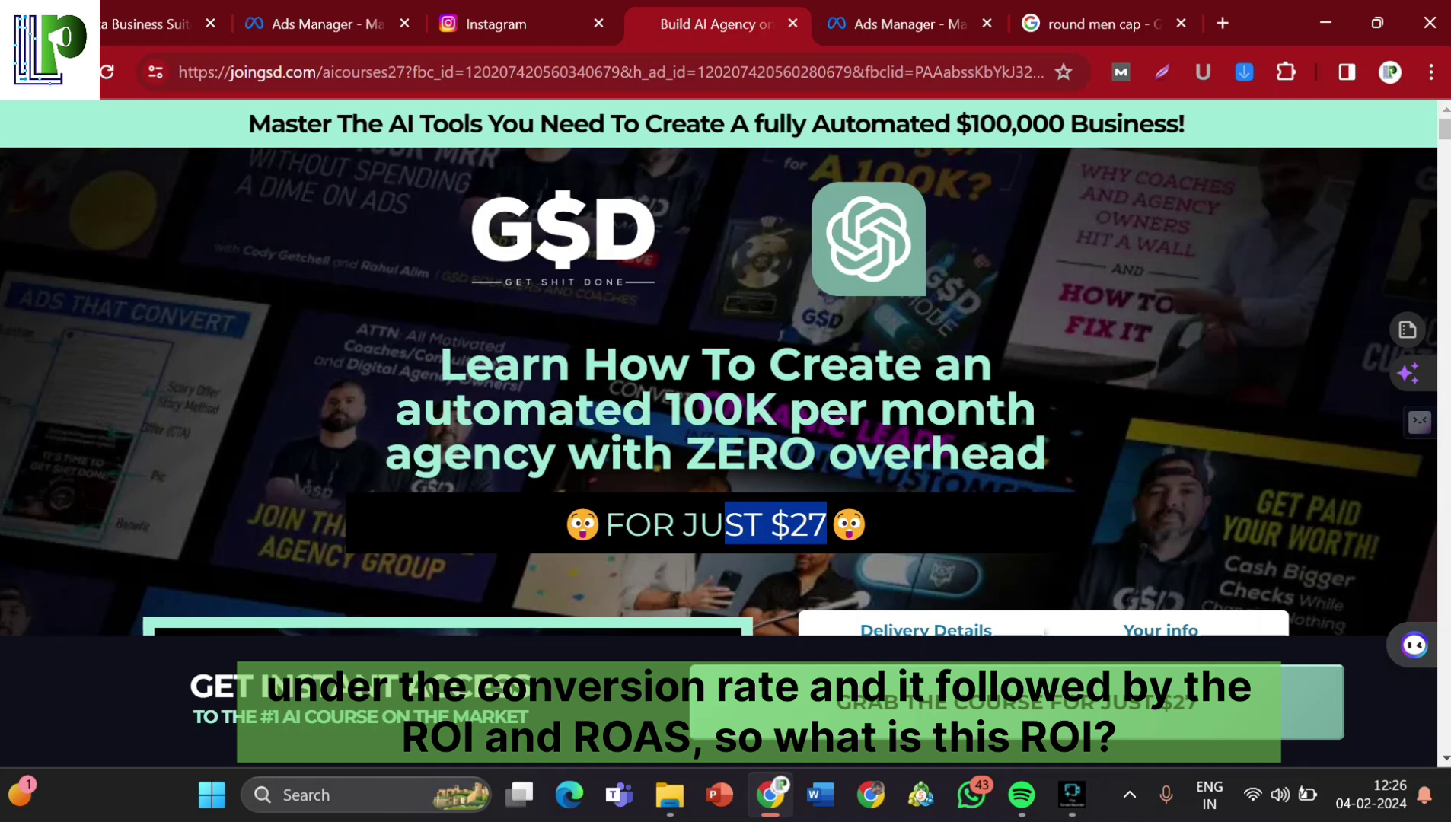
scroll(719, 365, "down", 1)
scroll(718, 366, "down", 2)
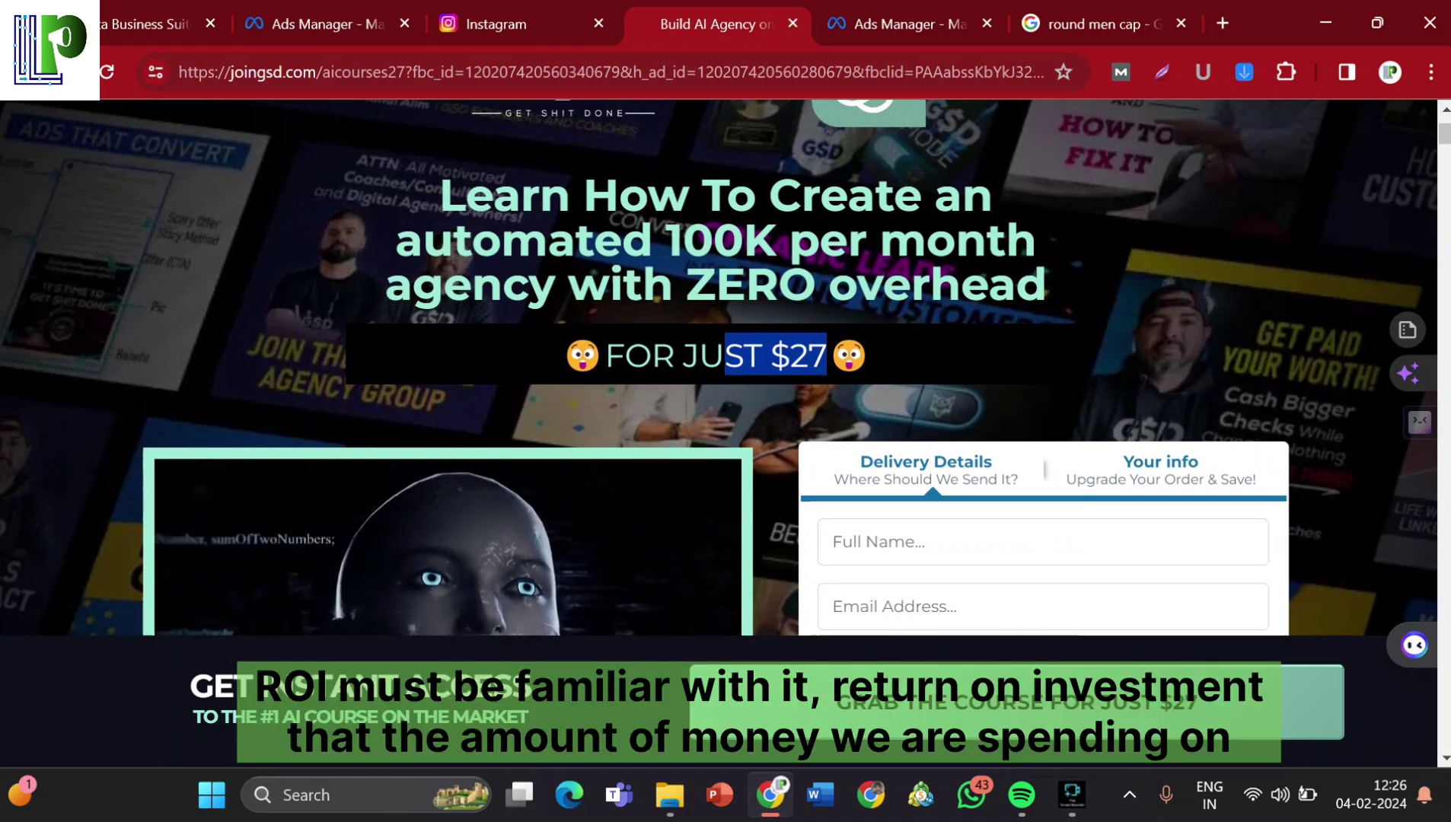
scroll(719, 365, "down", 1)
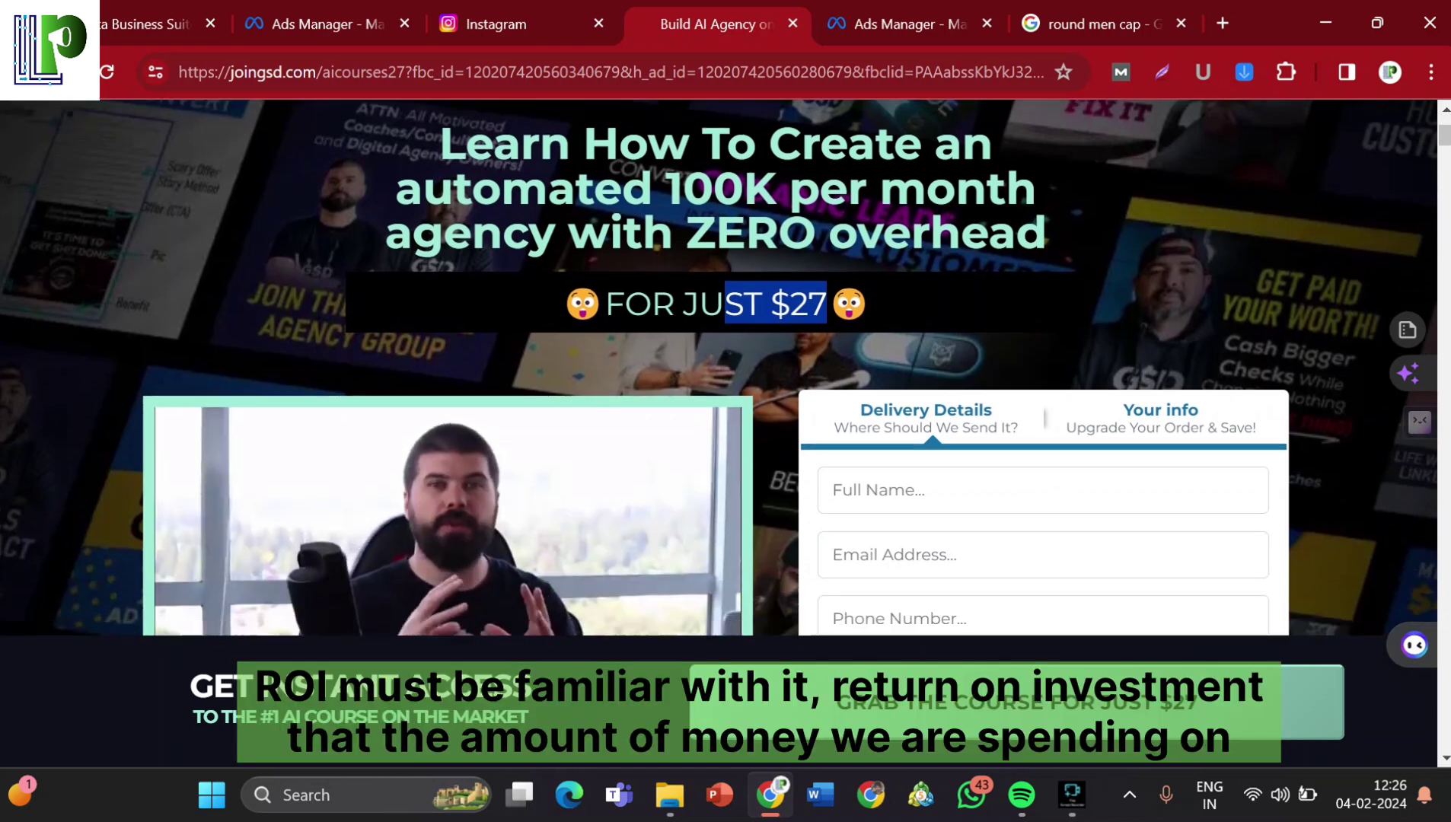
scroll(719, 366, "up", 4)
Switch to Ads Manager's Ads tab listing the draft ads, and read the Actions column description.
left_click(541, 22)
left_click(329, 23)
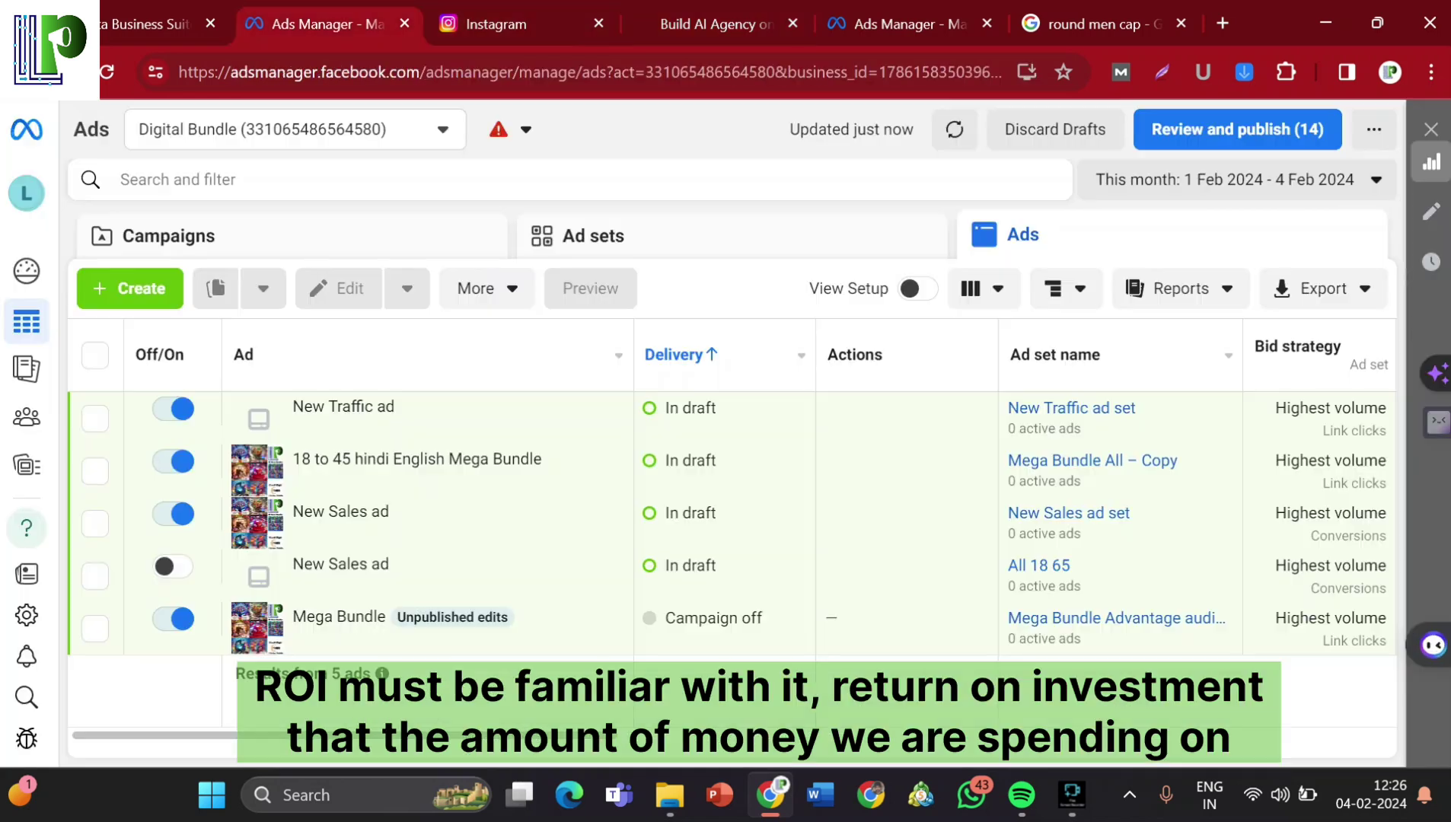
mouse_move(343, 415)
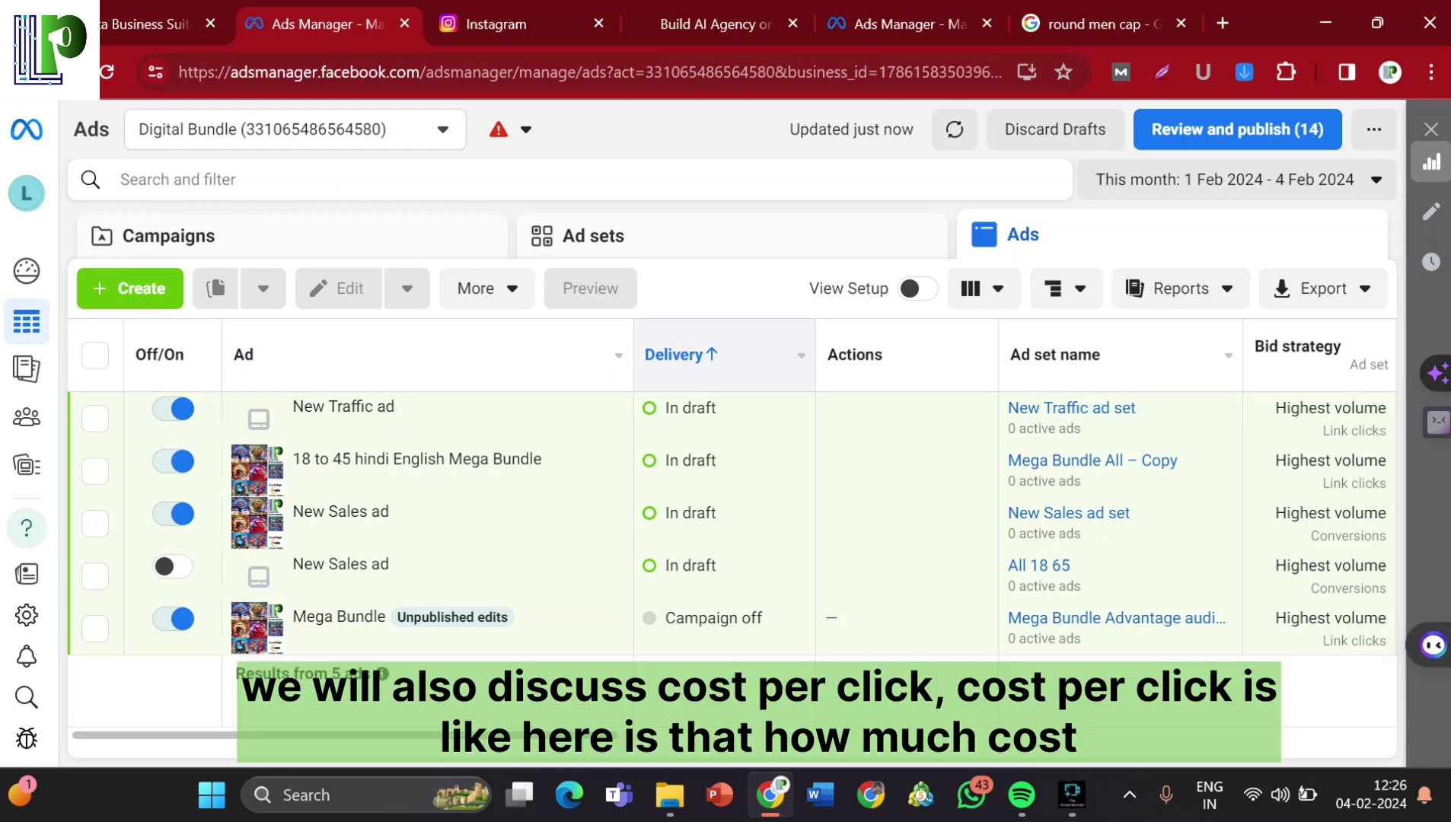
Go back to Instagram and scroll around the sponsored $27 AI-Powered Marketing Agency ad.
mouse_move(855, 355)
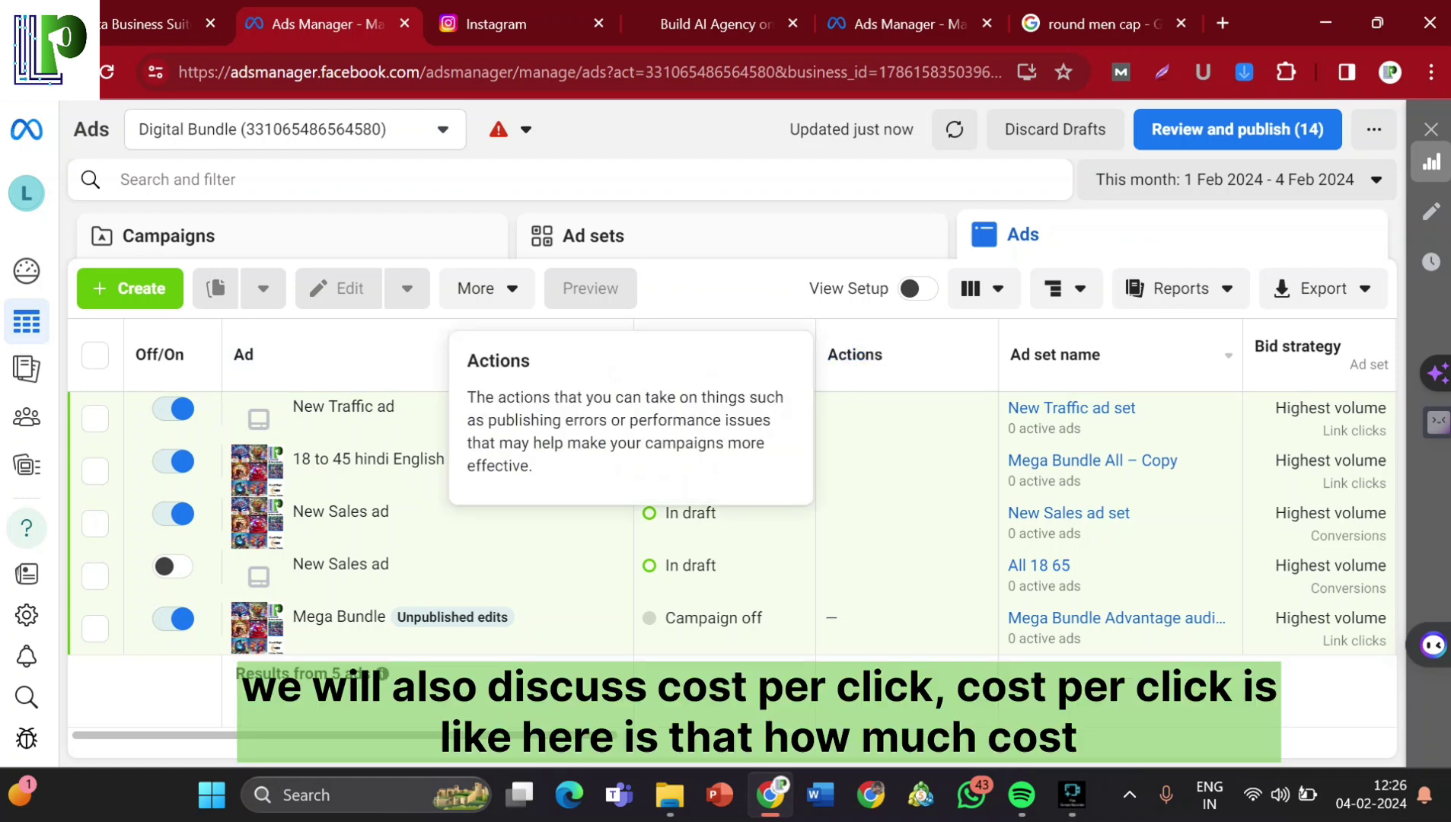
left_click(496, 25)
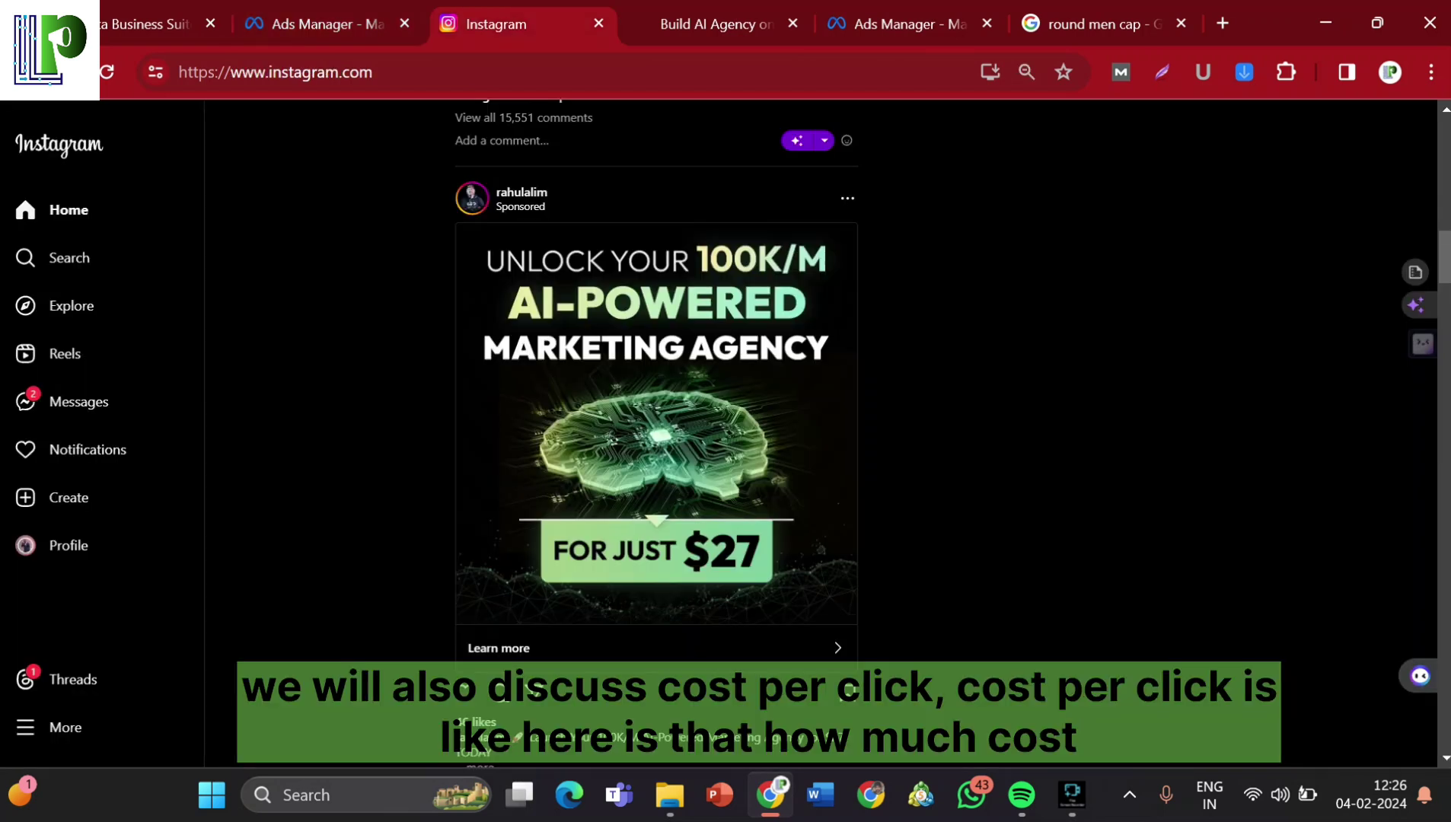
scroll(656, 381, "down", 1)
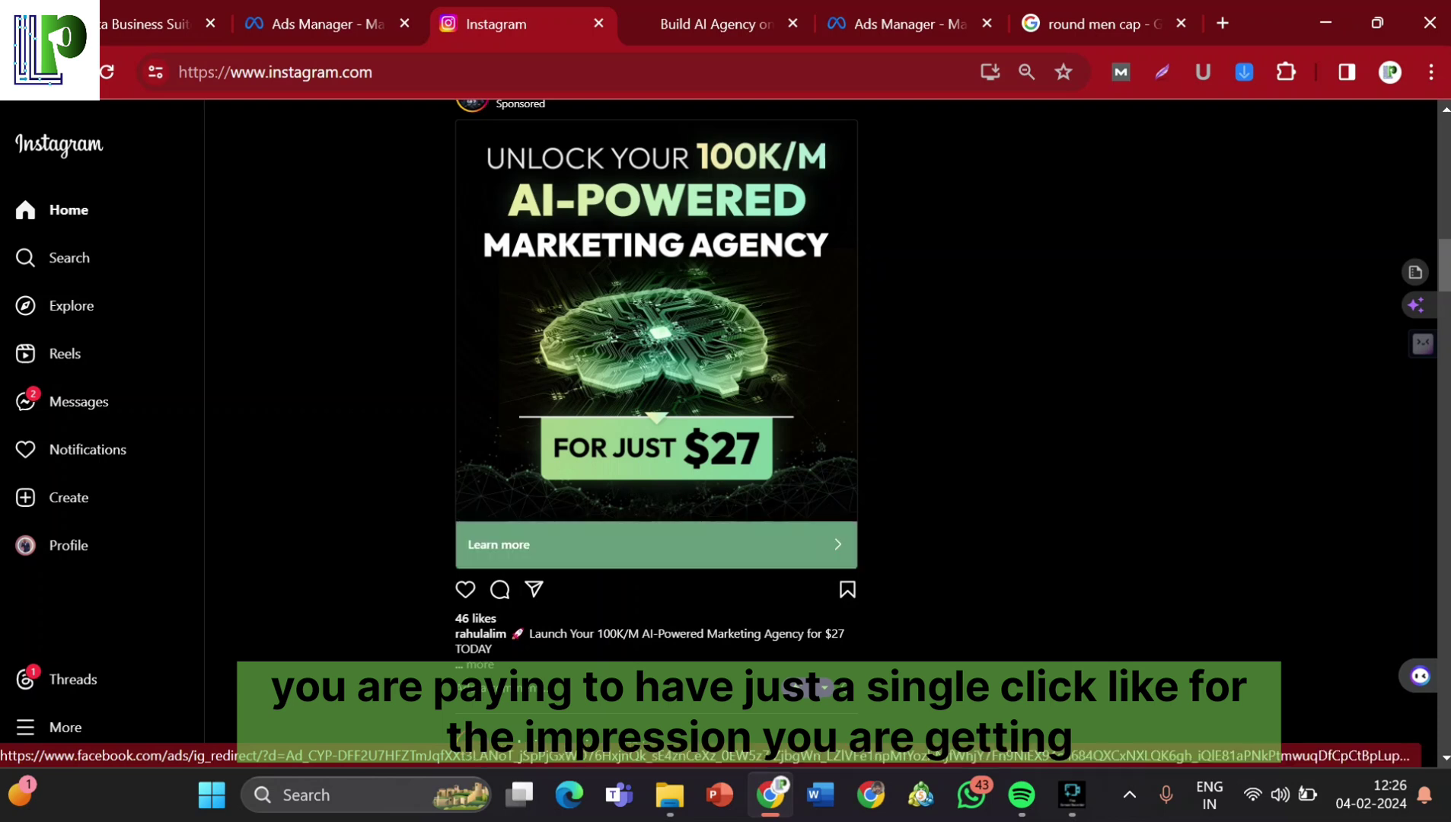
scroll(656, 434, "up", 1)
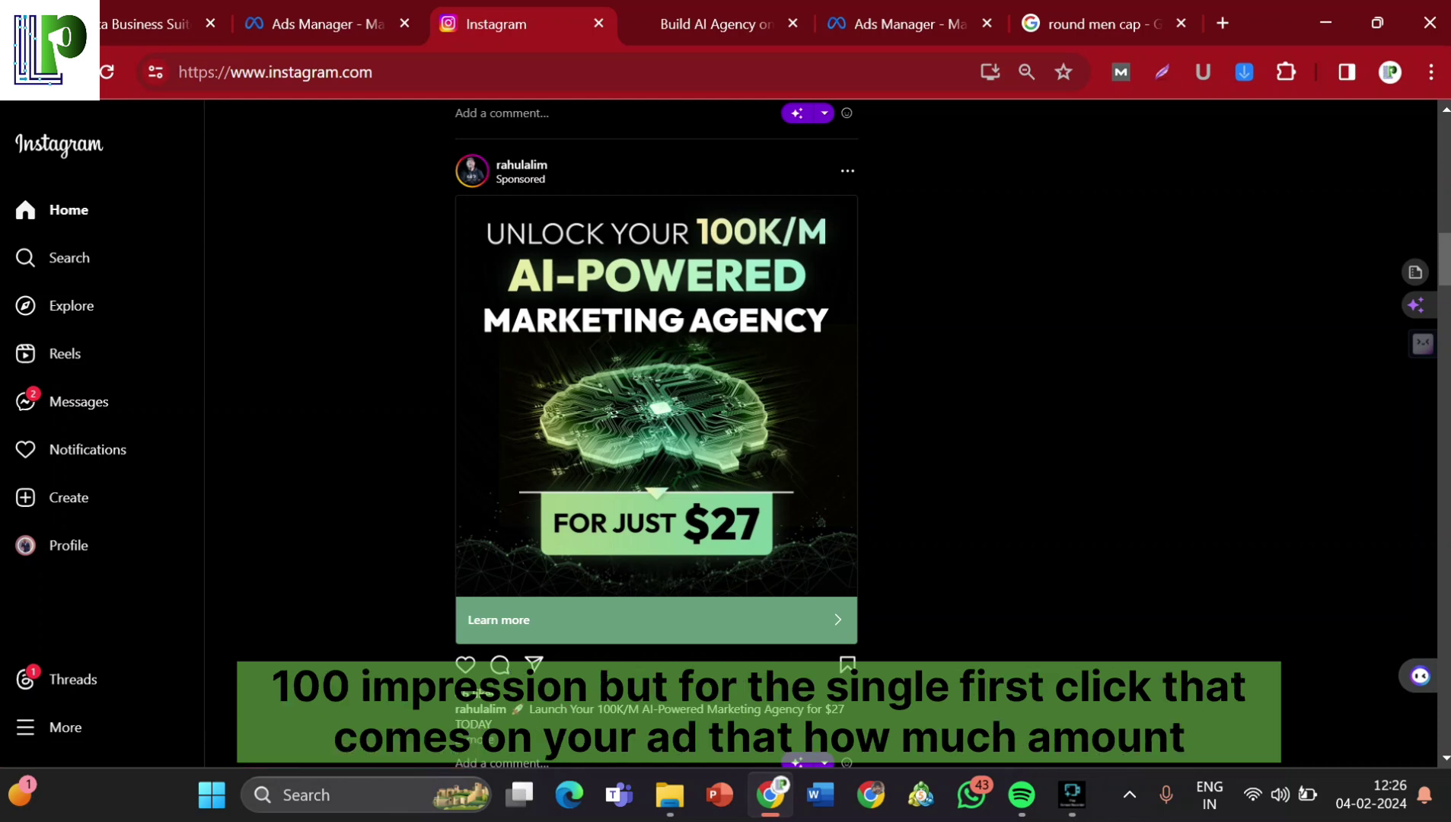
scroll(656, 434, "down", 1)
scroll(657, 434, "up", 1)
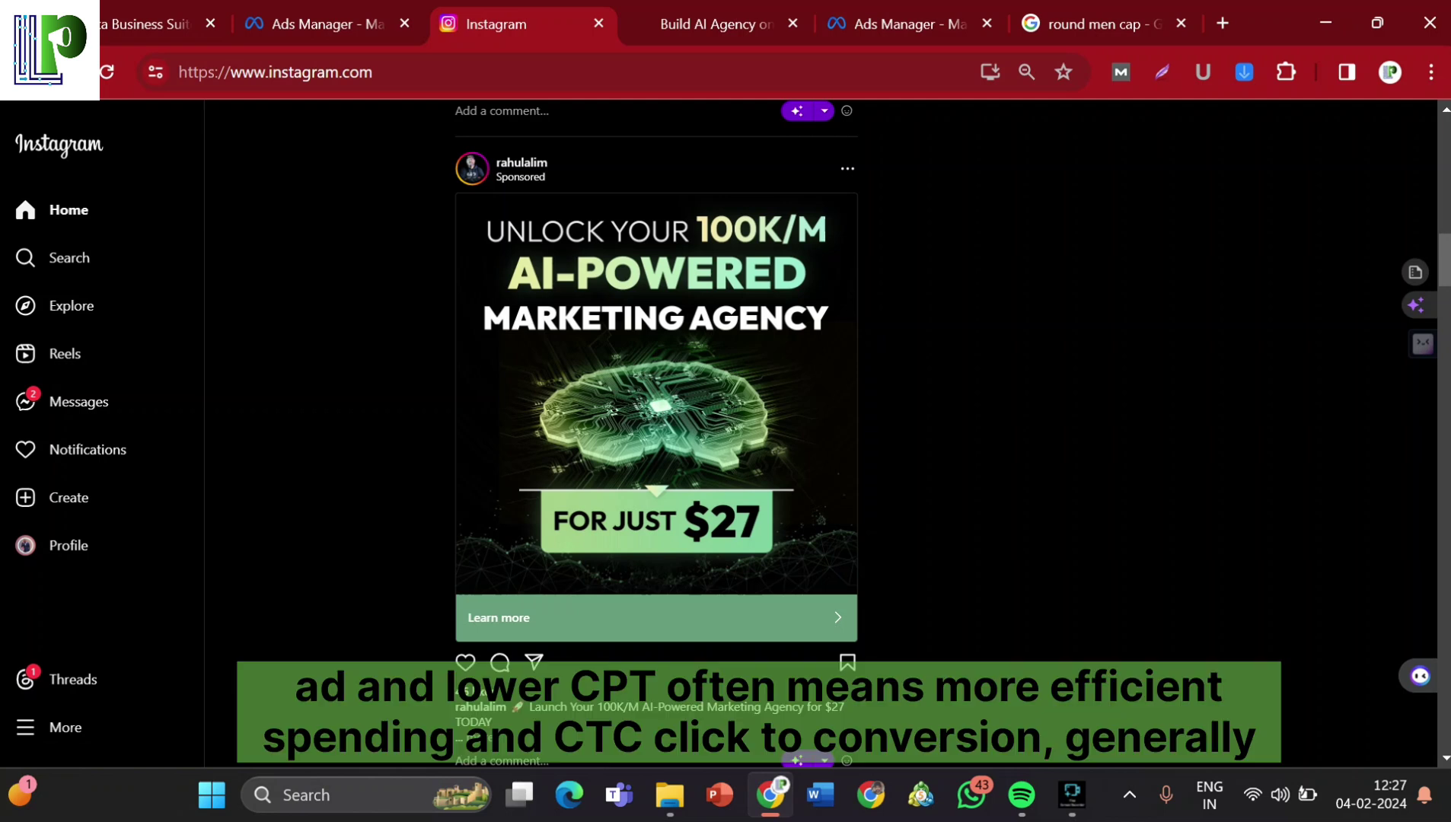
scroll(656, 434, "down", 1)
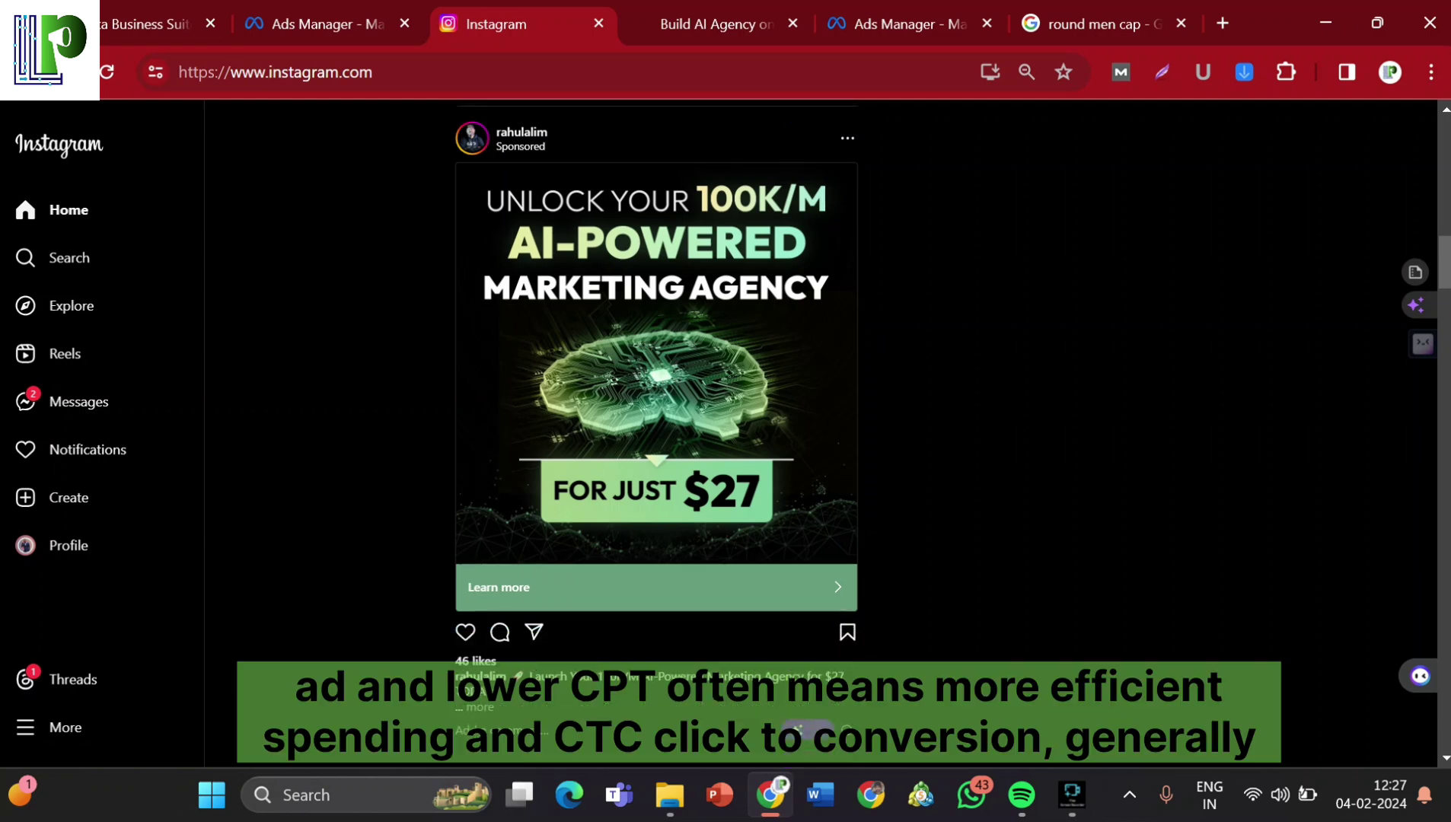
scroll(656, 434, "down", 1)
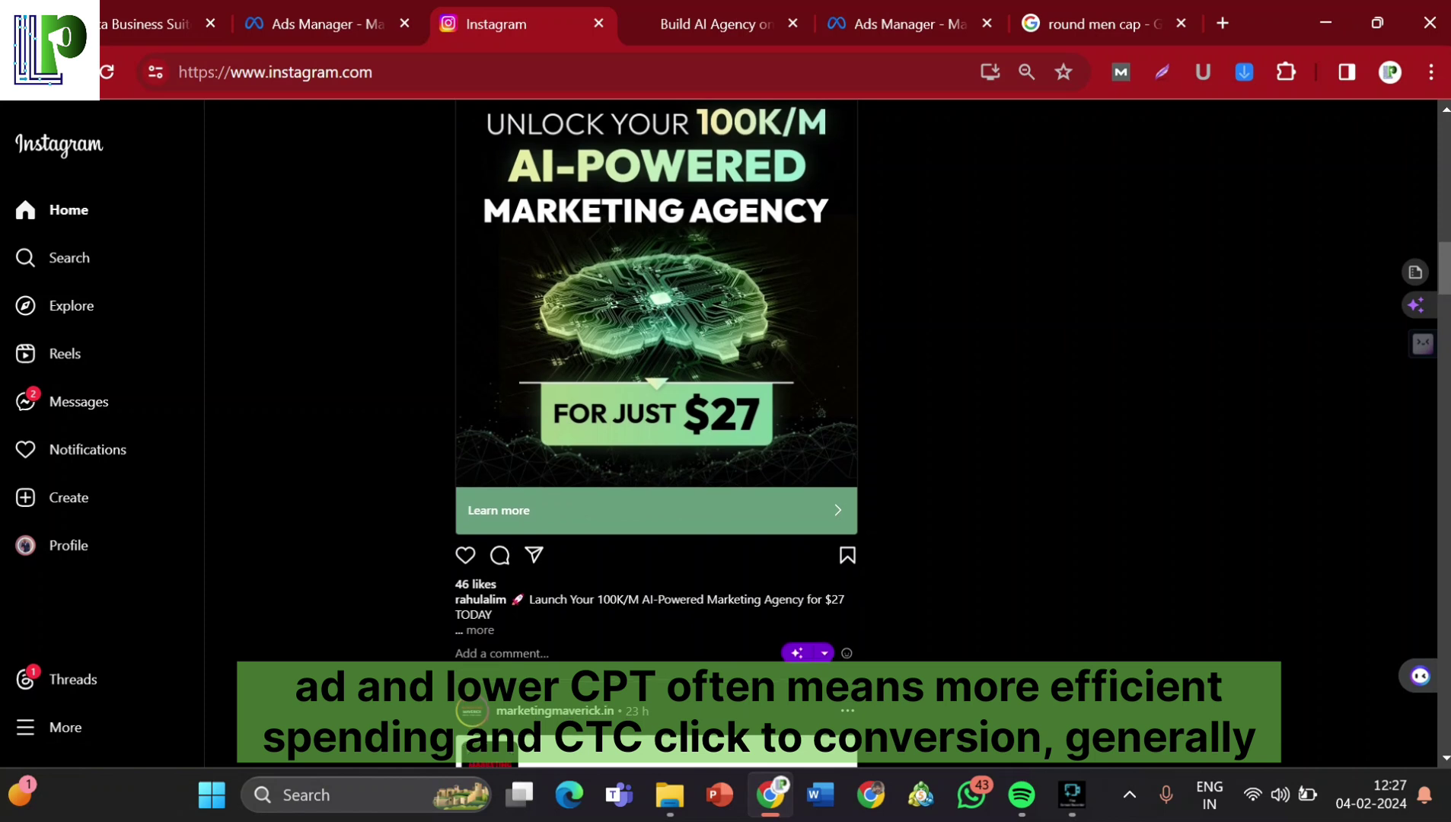
scroll(657, 434, "down", 1)
scroll(657, 434, "down", 1)
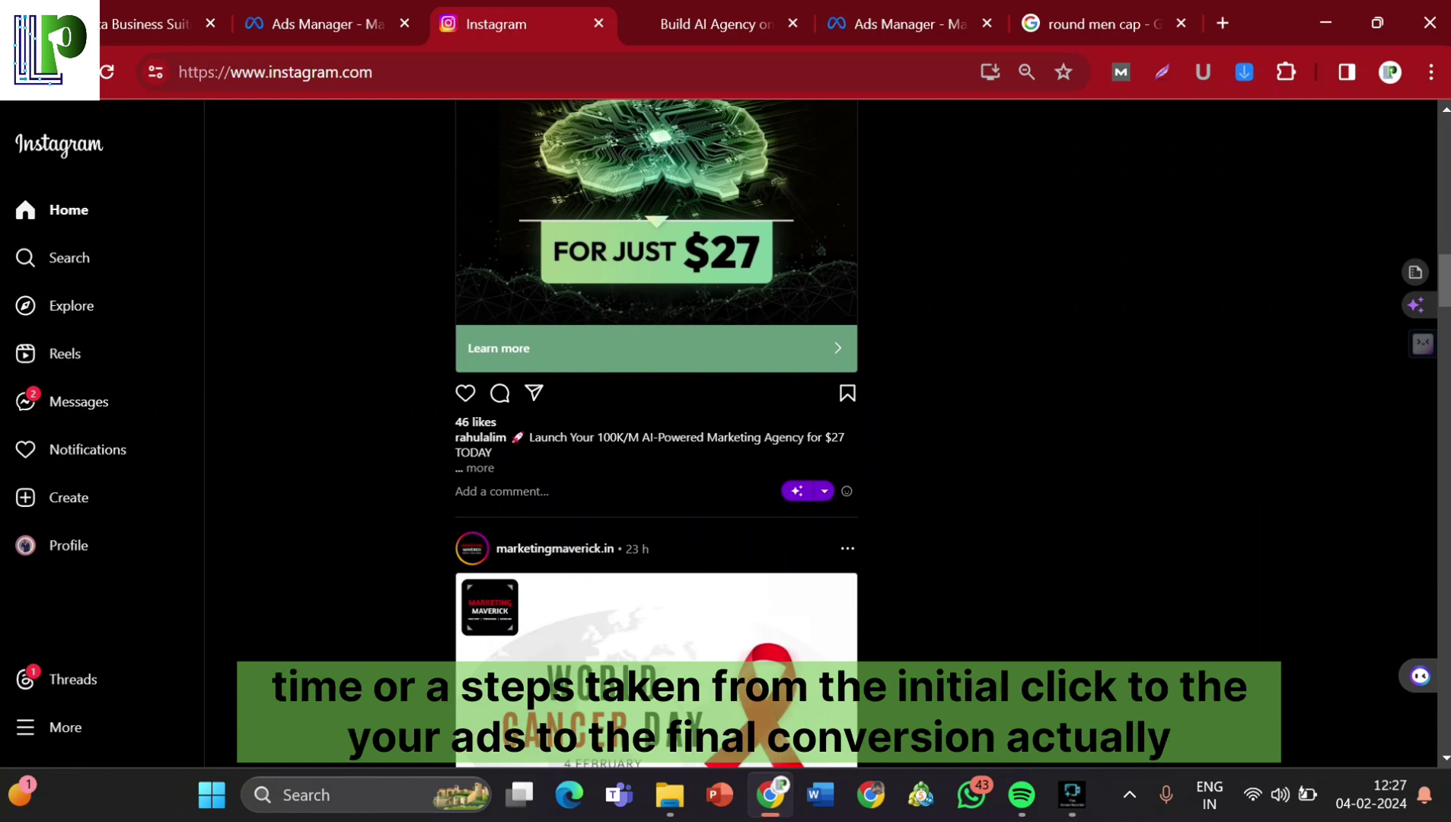
scroll(656, 434, "up", 1)
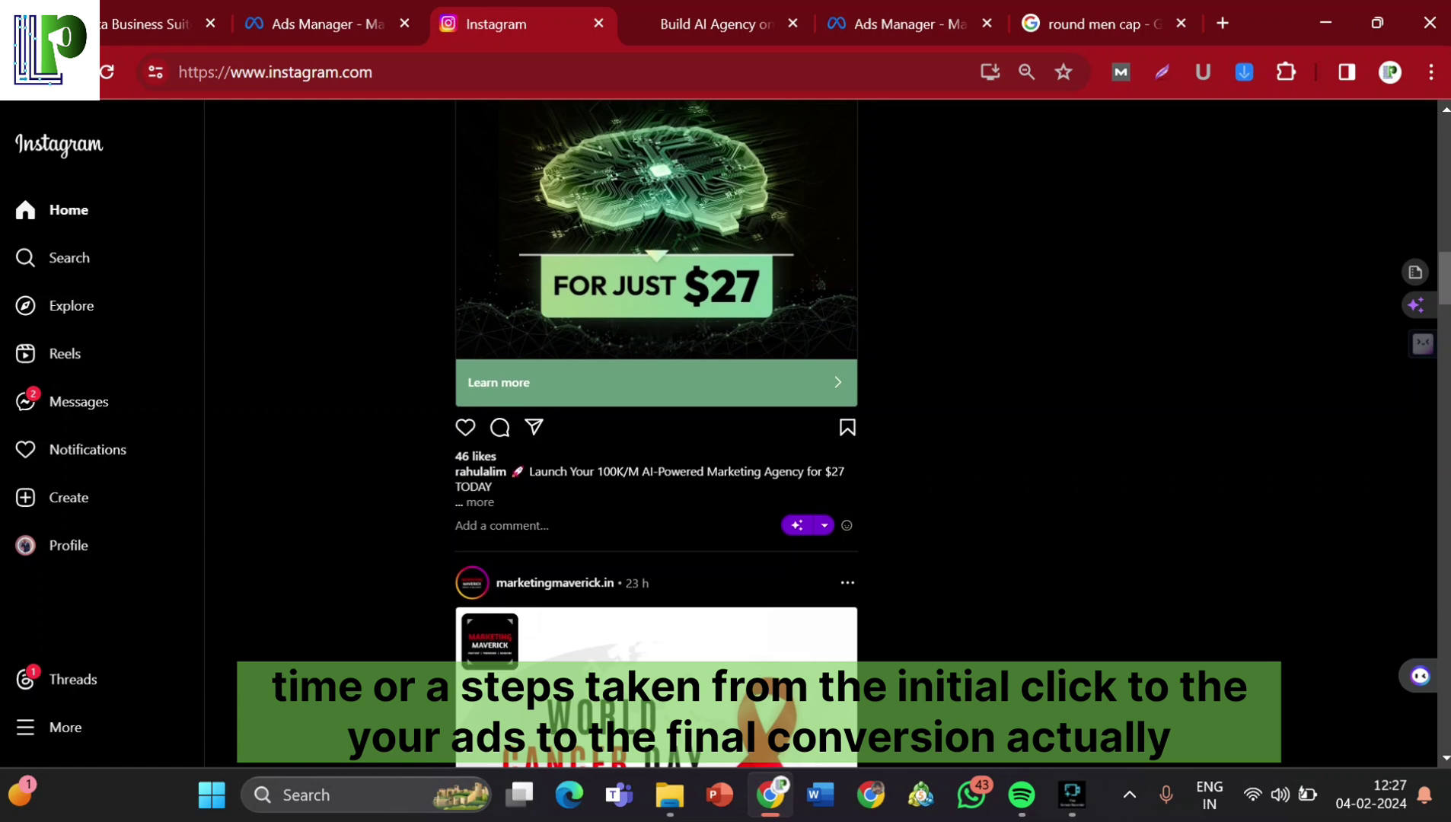
scroll(657, 434, "up", 4)
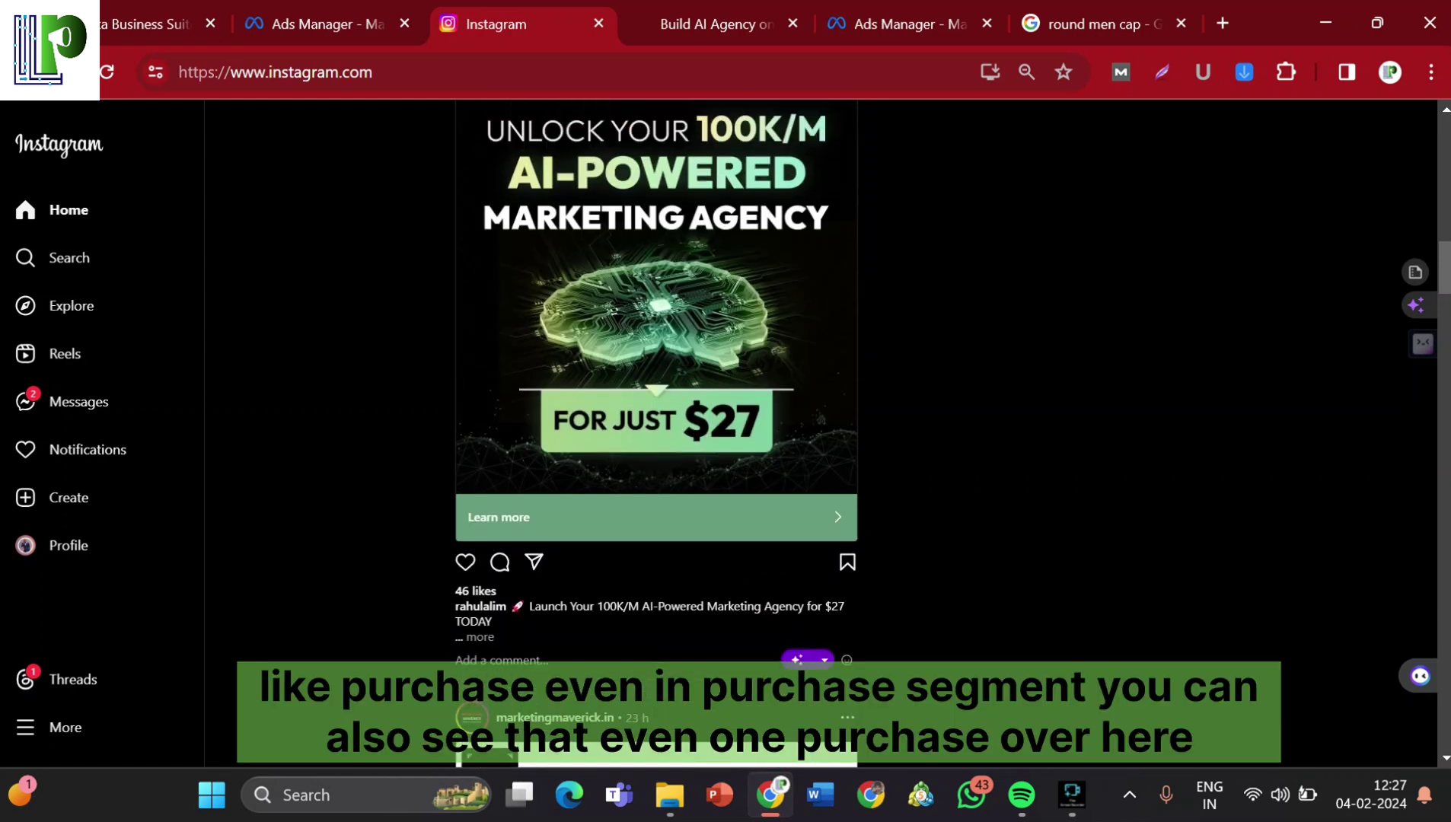
On the landing page, highlight the $27 price again, then return to the Instagram ad.
left_click(715, 24)
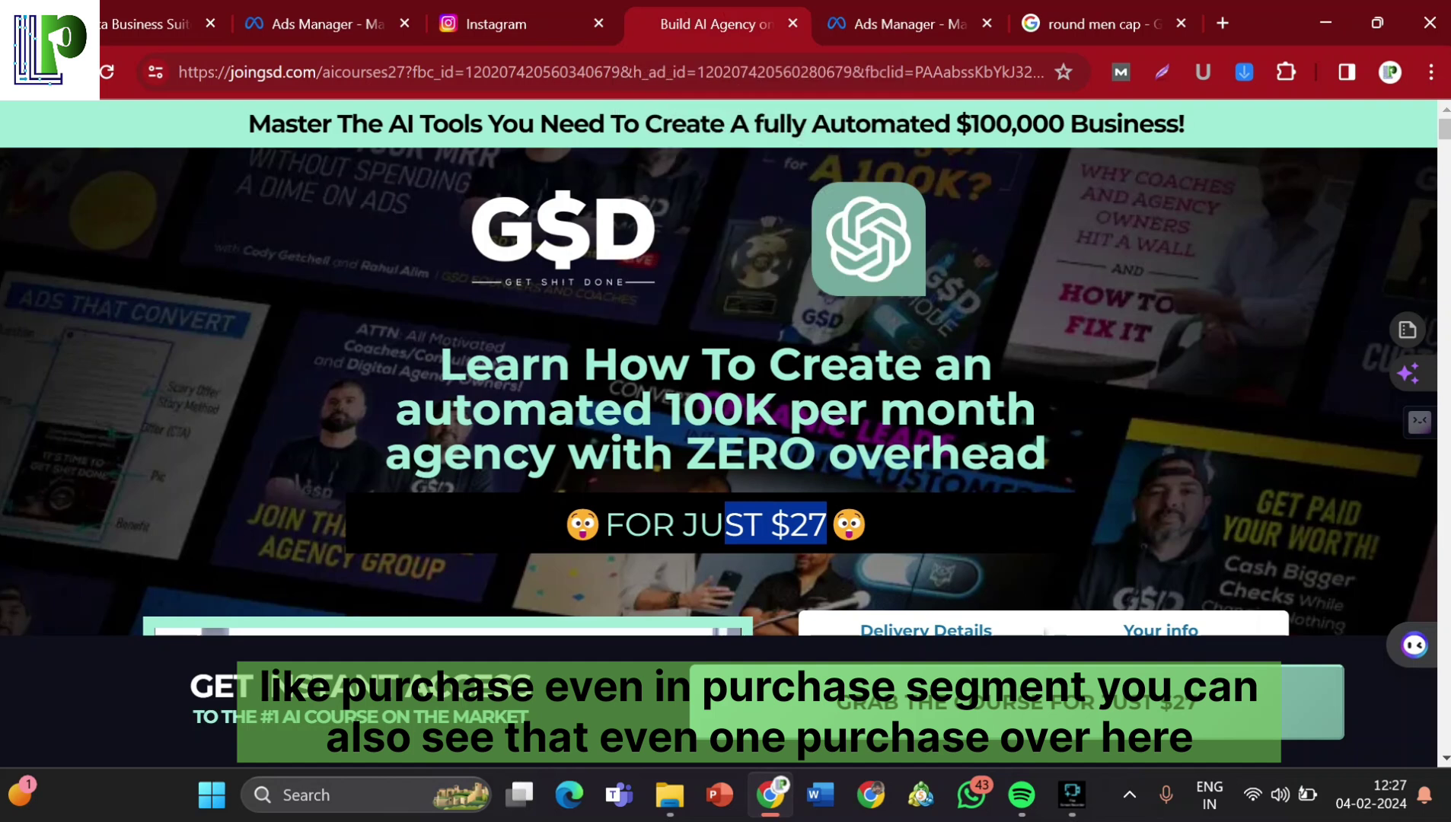
scroll(719, 396, "down", 3)
scroll(719, 365, "up", 1)
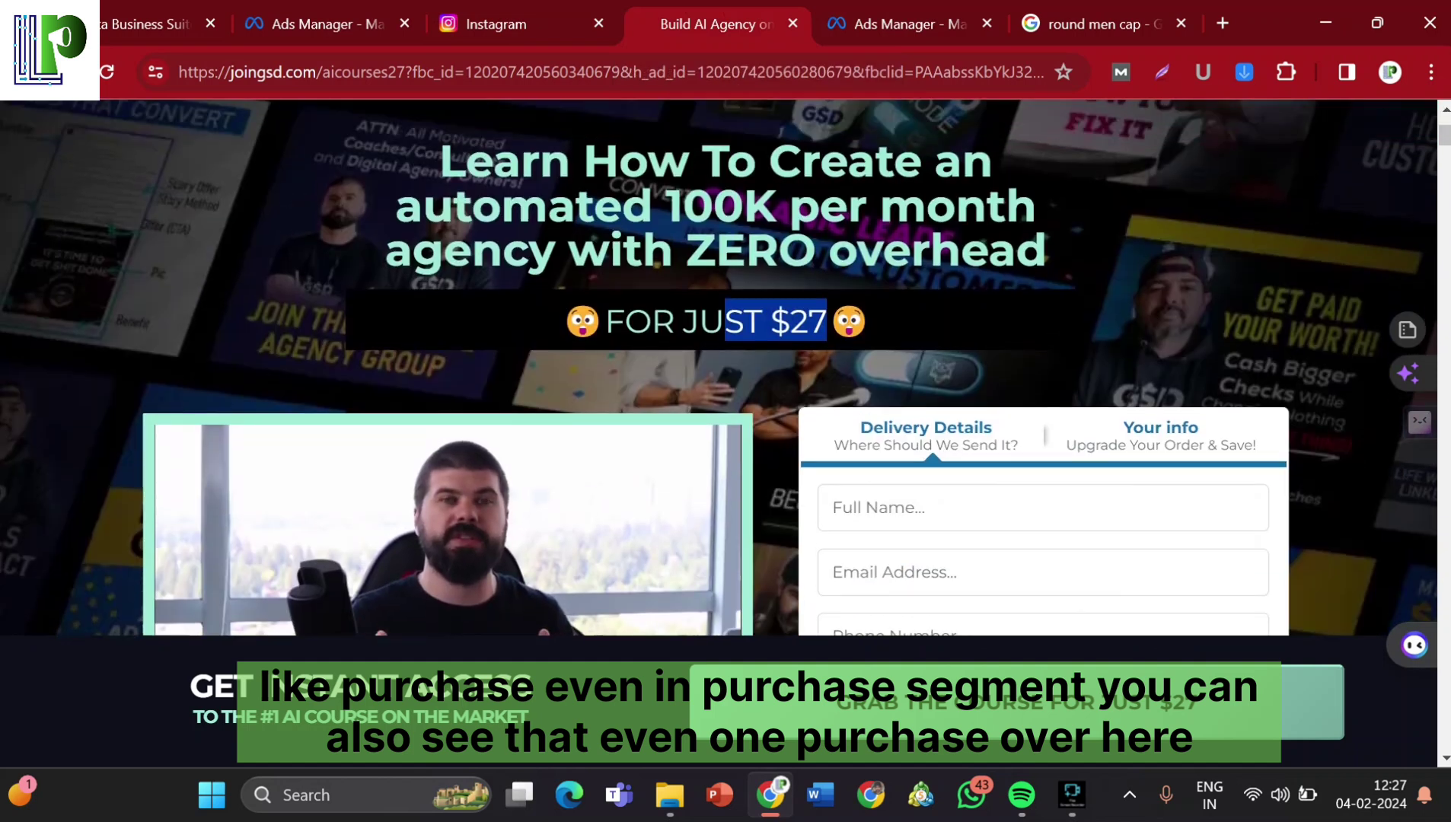
left_click(731, 322)
left_click_drag(827, 322, 725, 323)
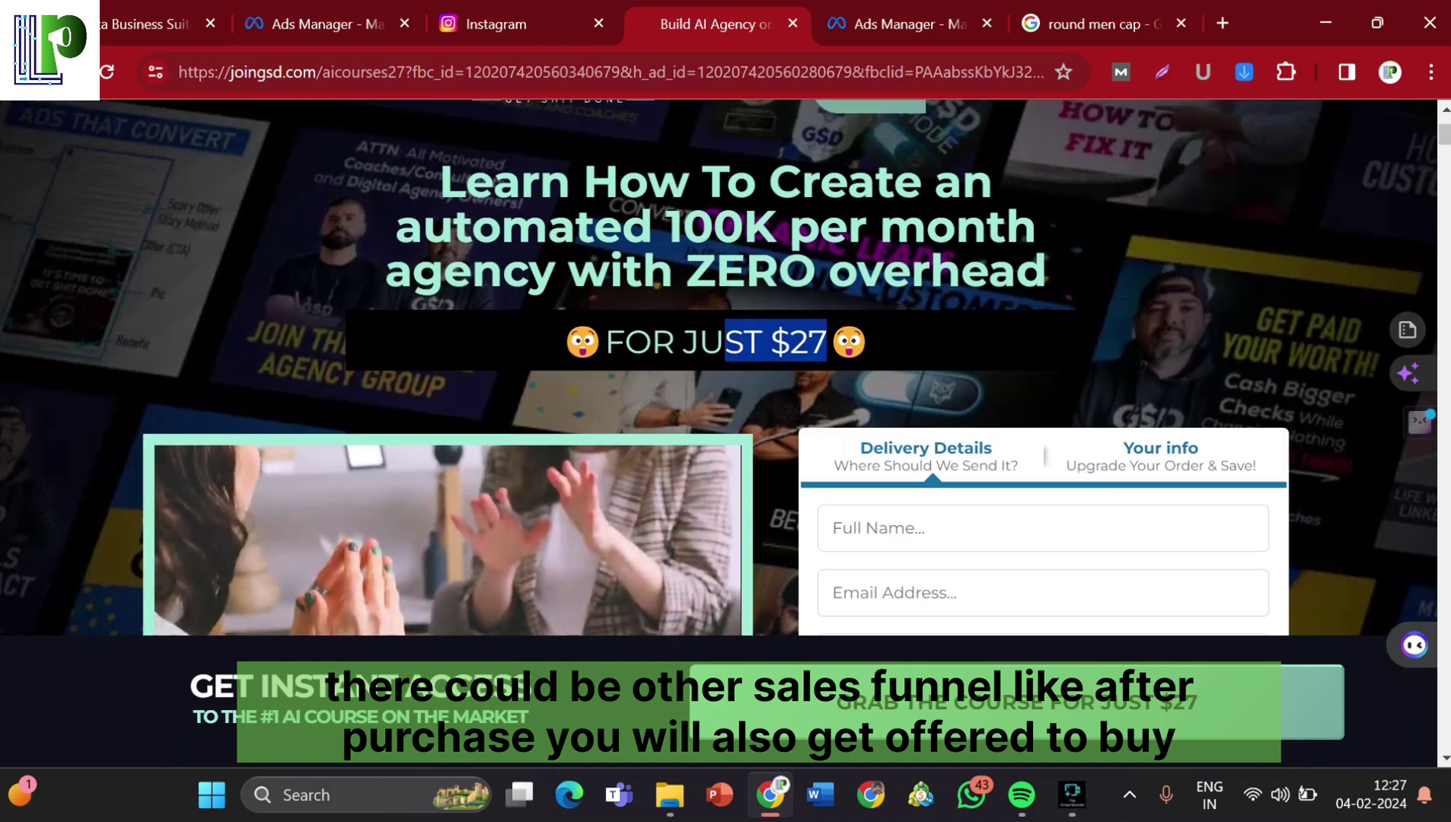
left_click(776, 342)
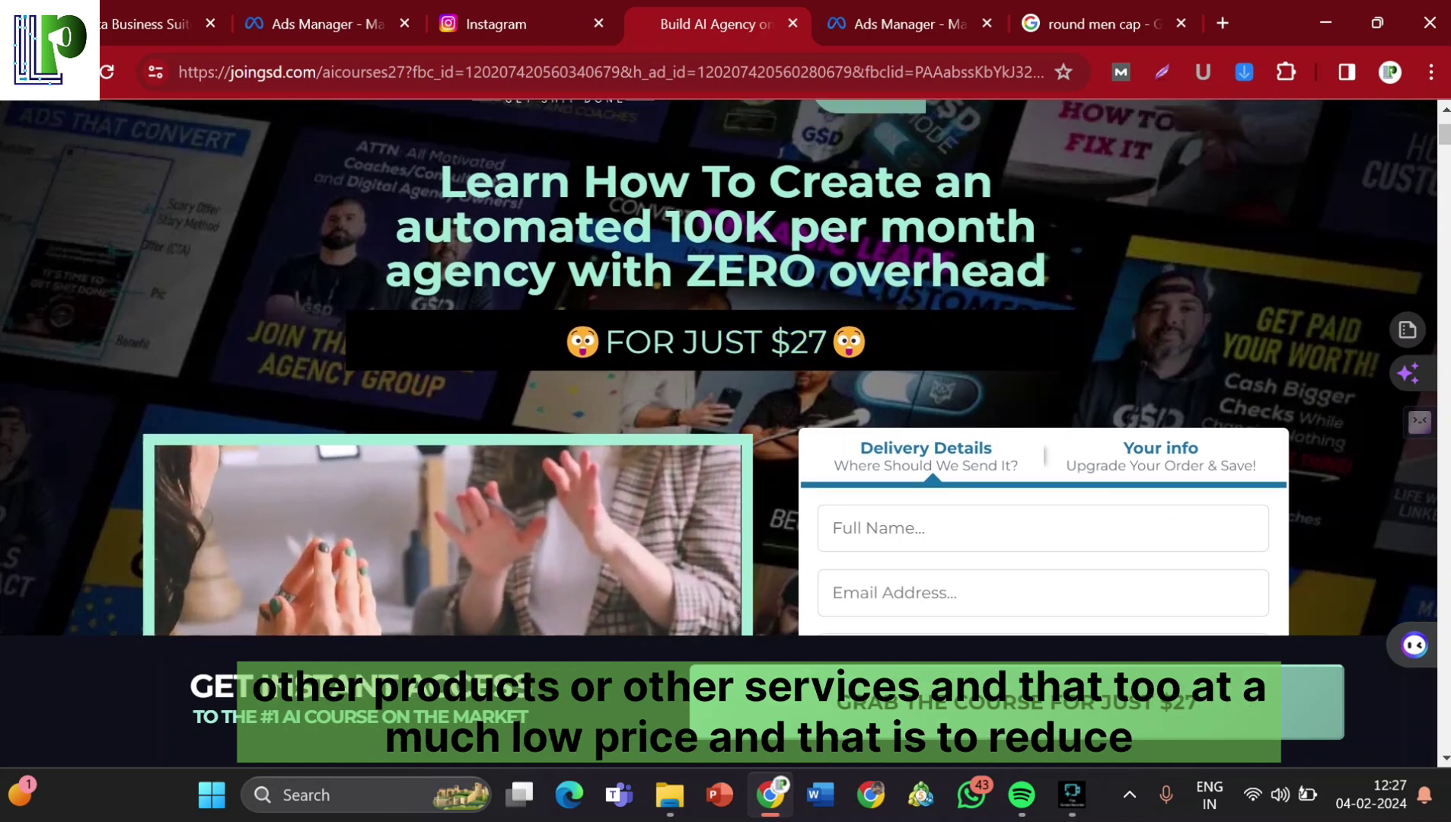
left_click(496, 24)
scroll(656, 434, "up", 2)
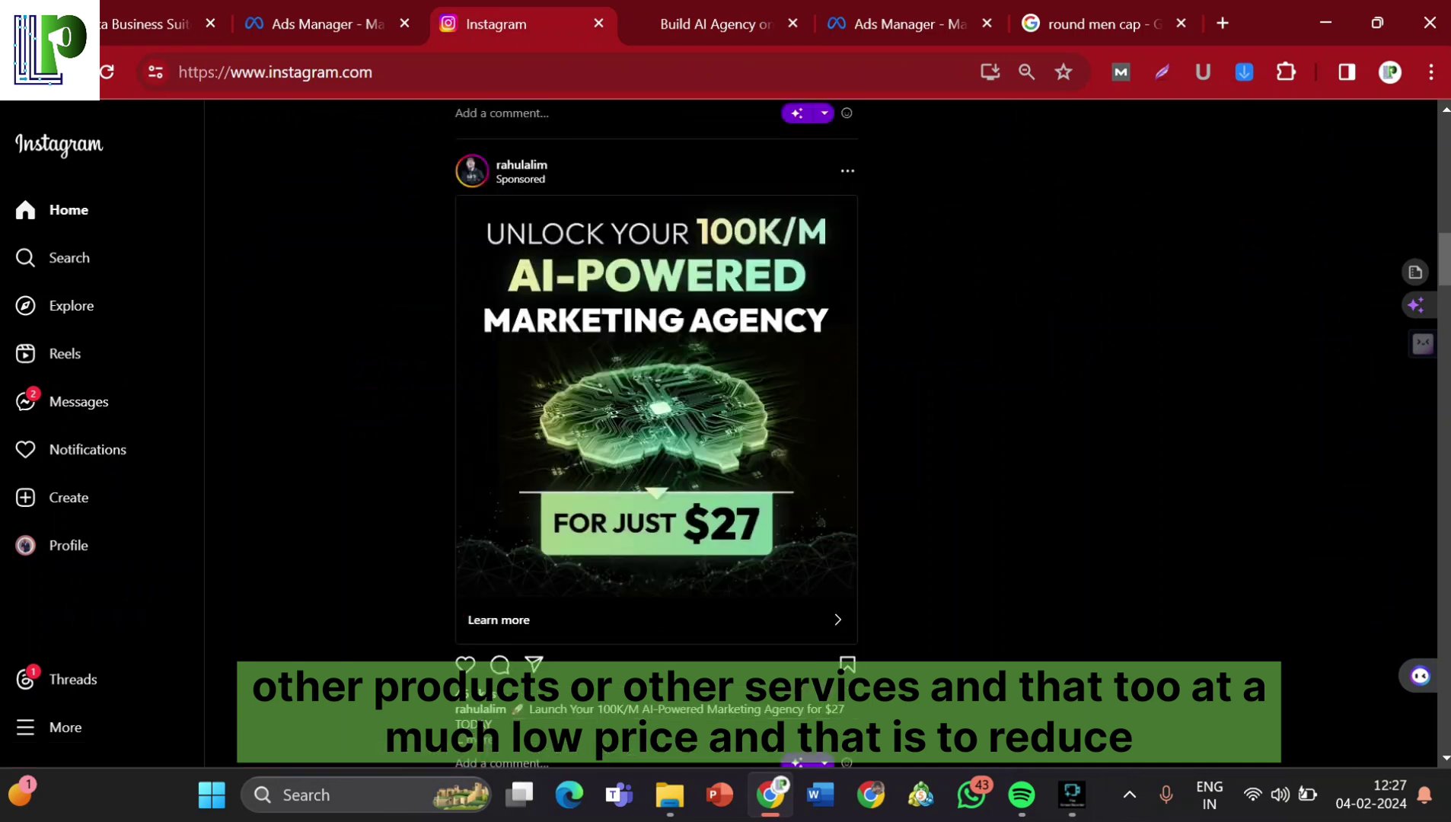
scroll(656, 434, "down", 1)
scroll(656, 434, "up", 1)
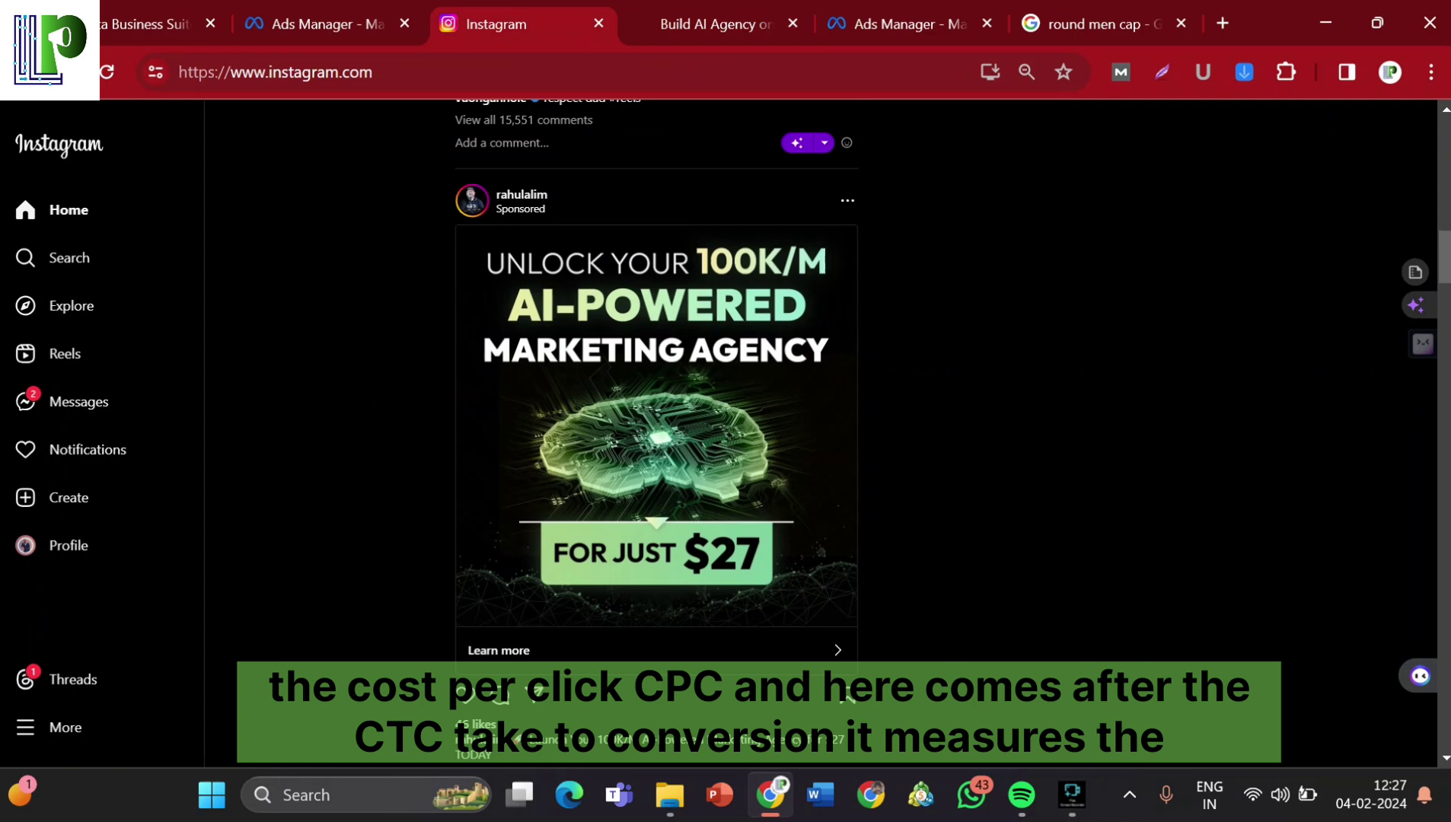
scroll(656, 432, "down", 1)
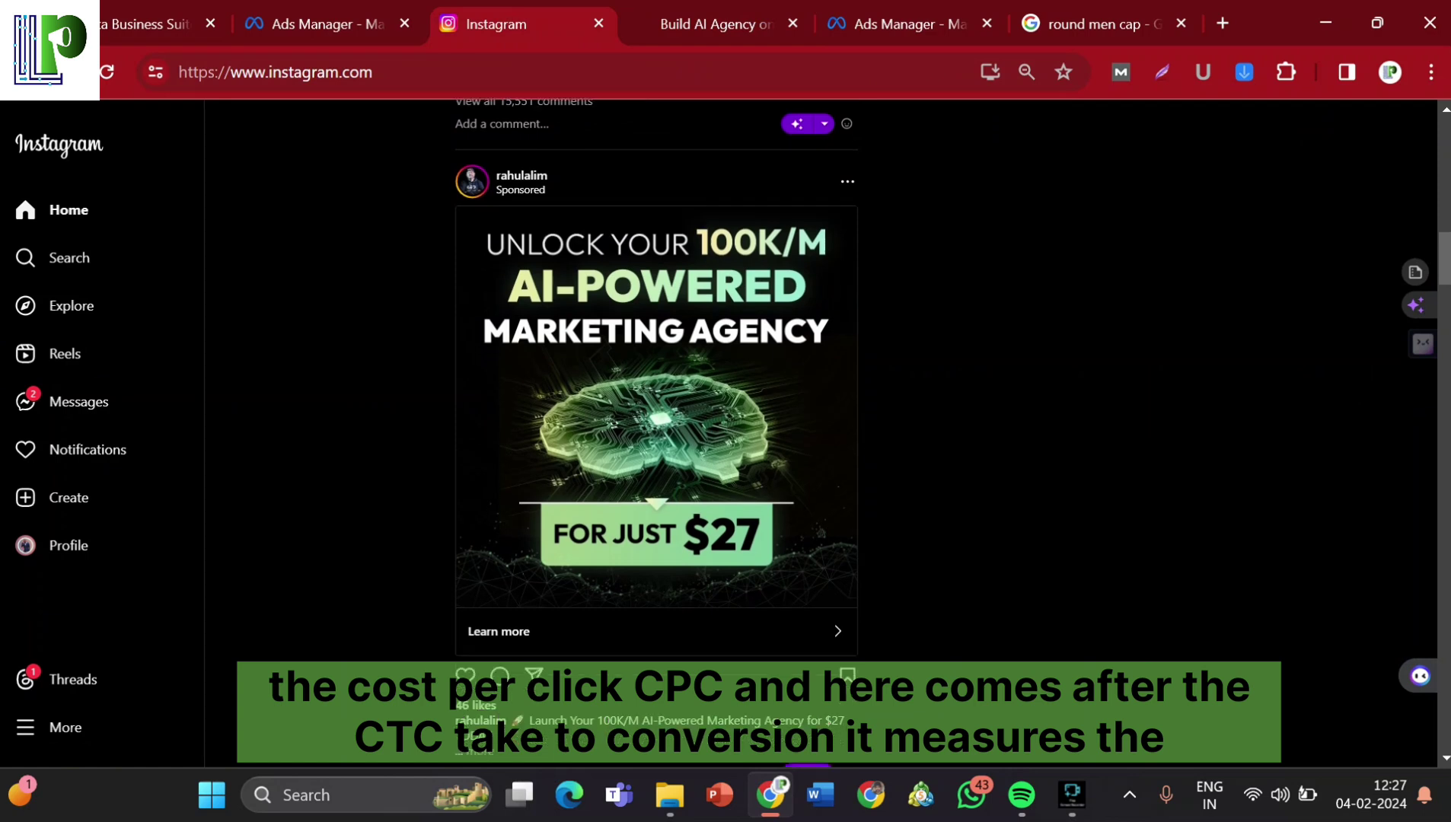
scroll(657, 434, "down", 3)
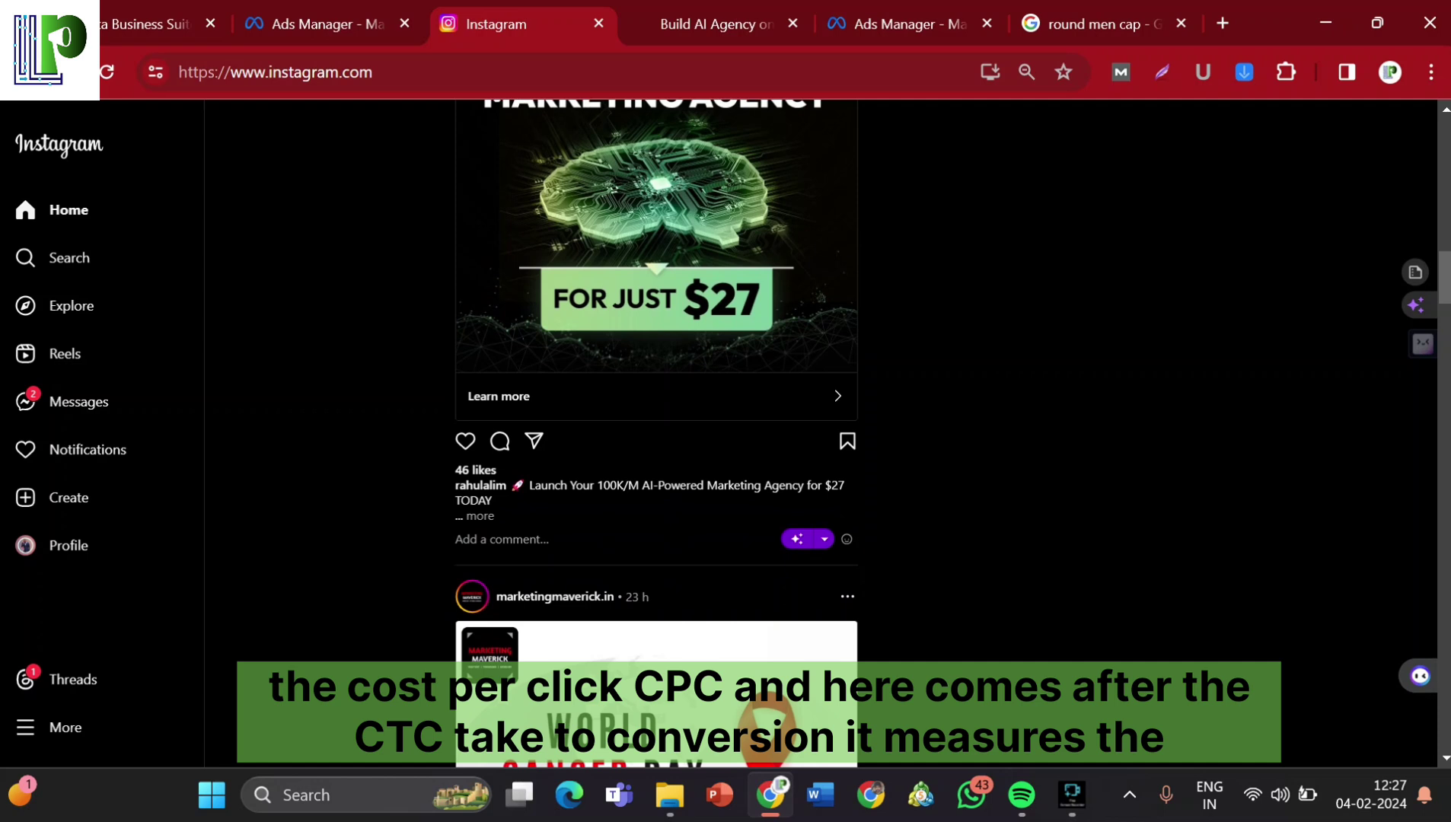
scroll(657, 434, "down", 1)
scroll(657, 434, "down", 1)
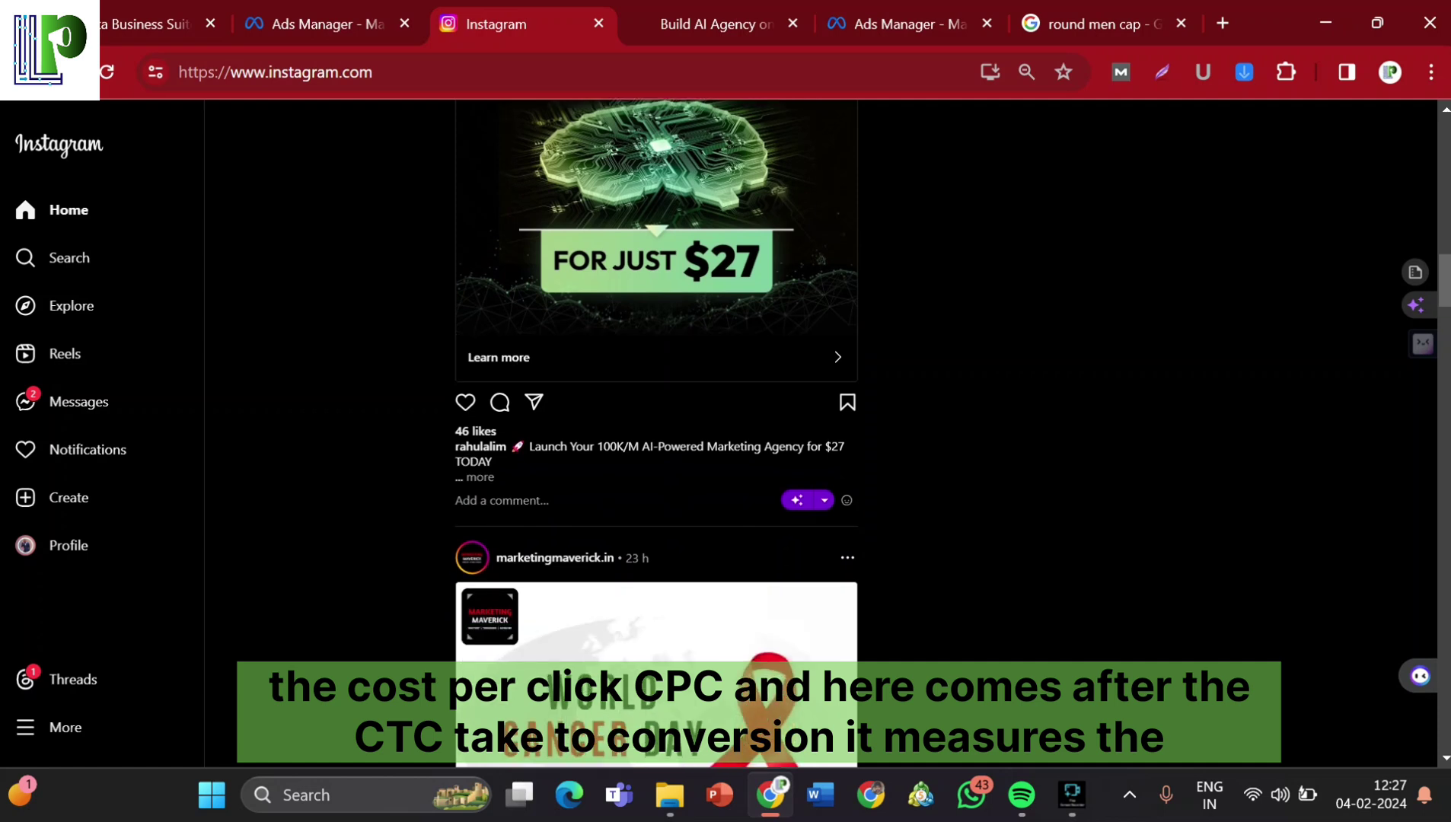